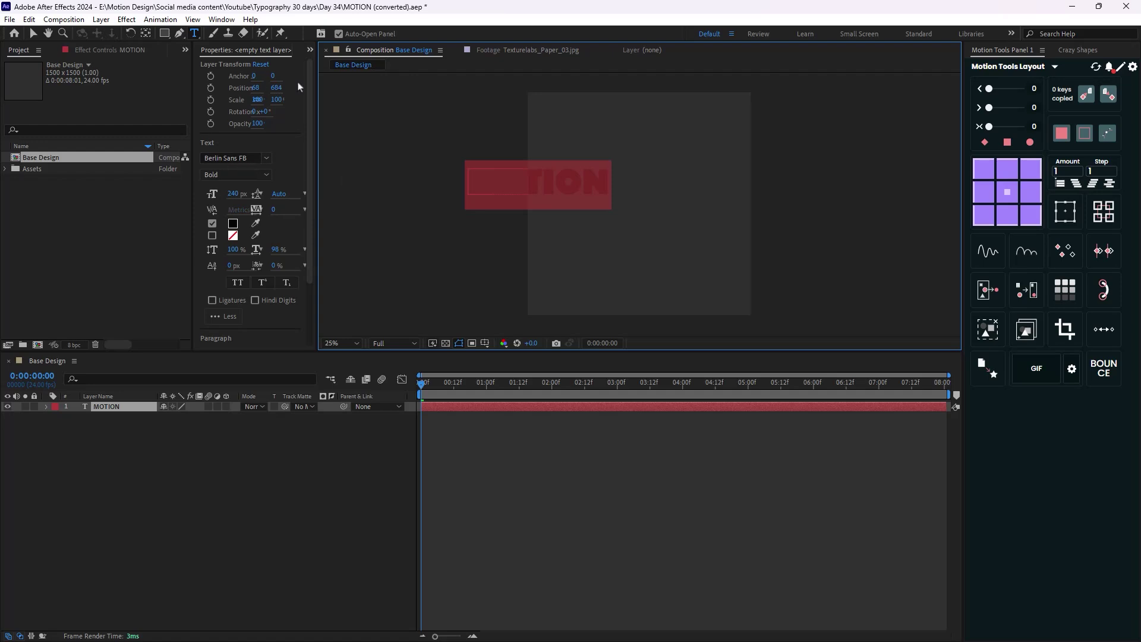
Centre the MOTION text horizontally and vertically in the Base Design comp.
click(310, 50)
click(333, 71)
click(224, 79)
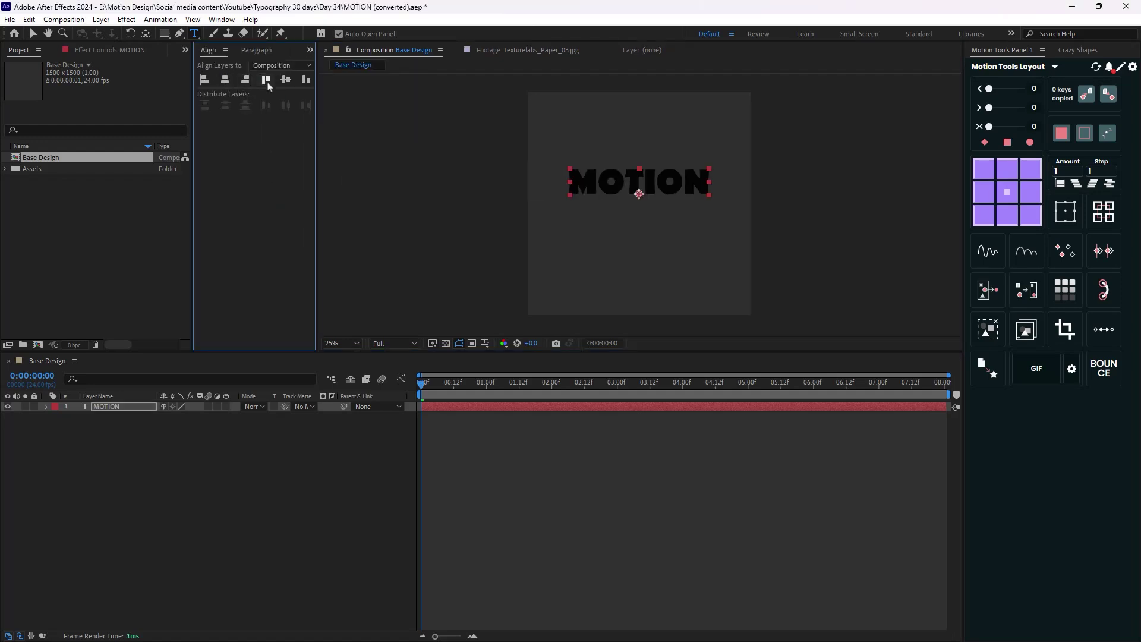
click(285, 79)
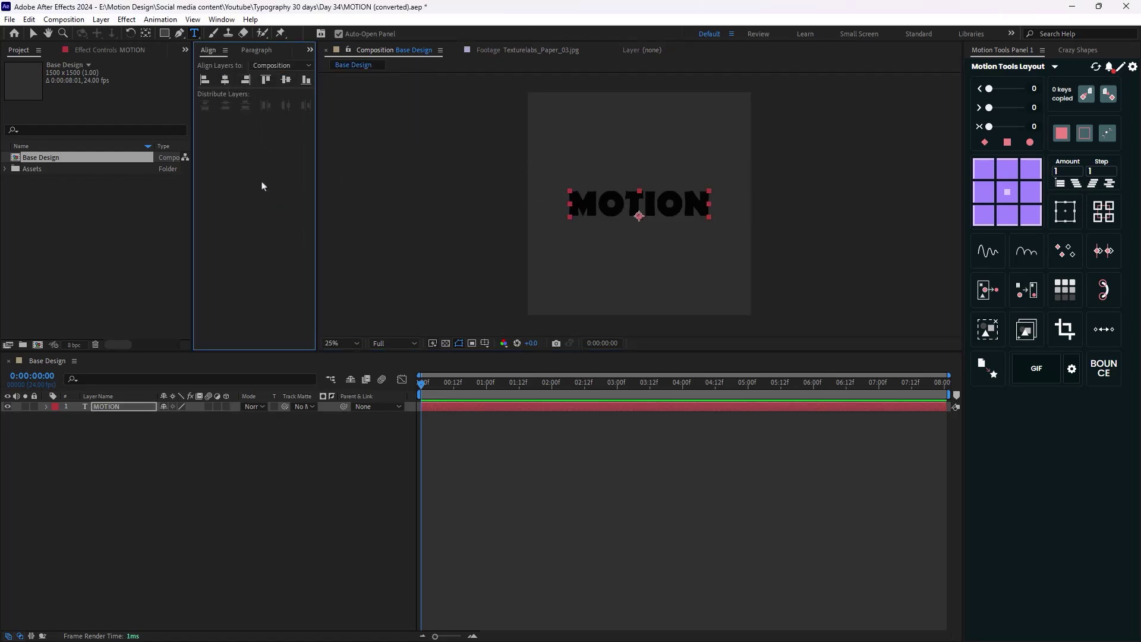
Create shapes from the MOTION text and delete the original text layer.
right_click(113, 406)
mouse_move(214, 296)
click(310, 310)
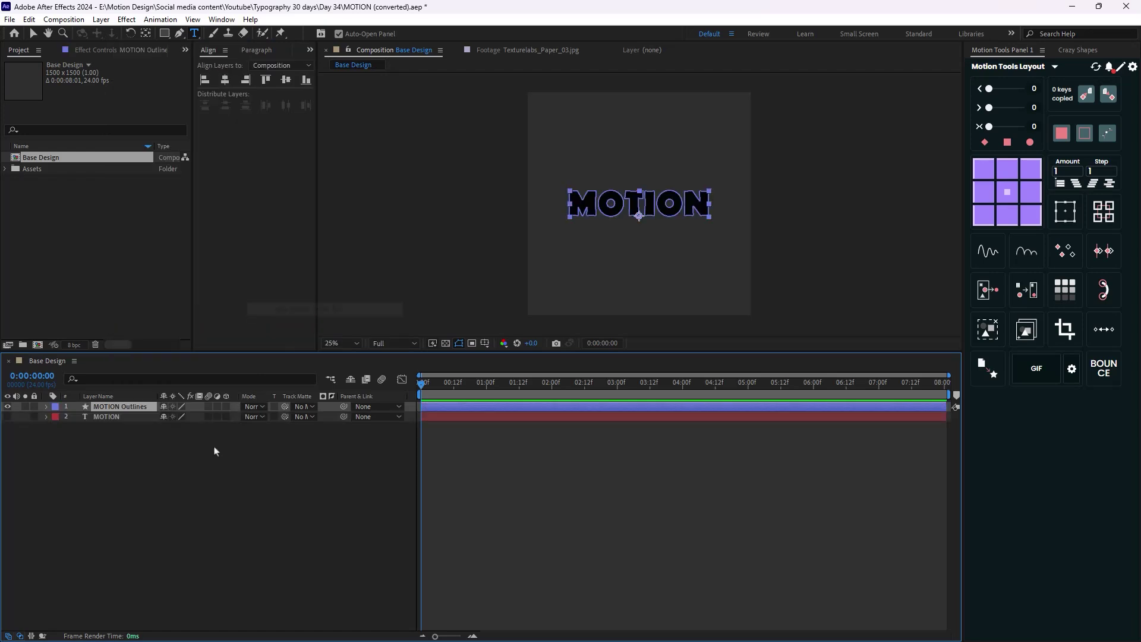
click(127, 417)
key(Delete)
click(125, 409)
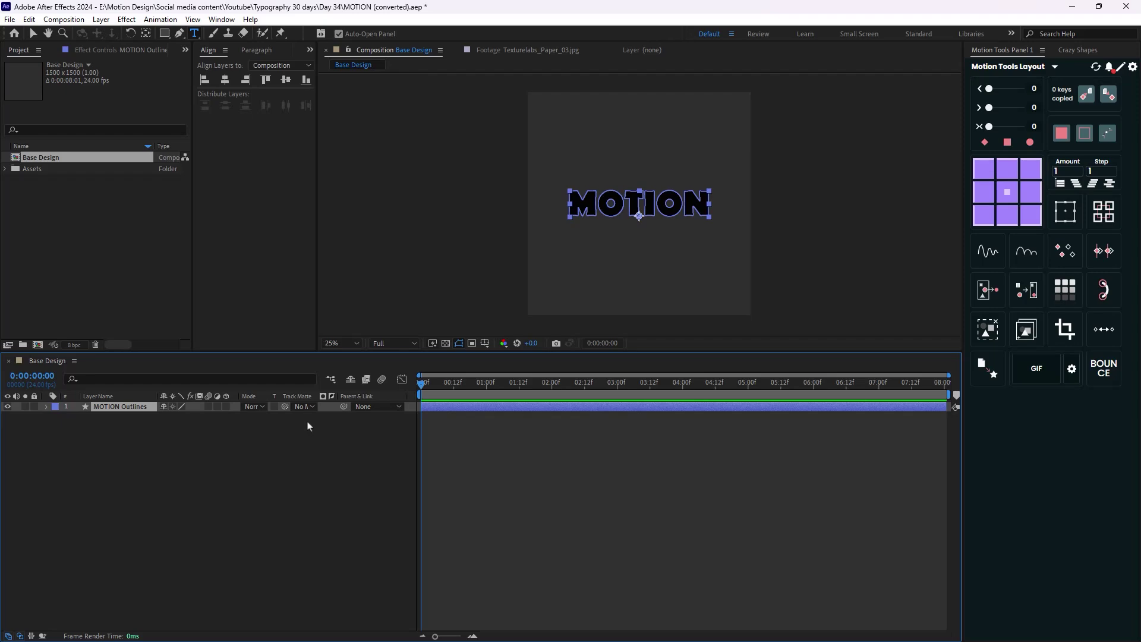
Apply Minimax to MOTION Outlines, trying a radius change and then undoing it.
key(ctrl+space)
text(mini)
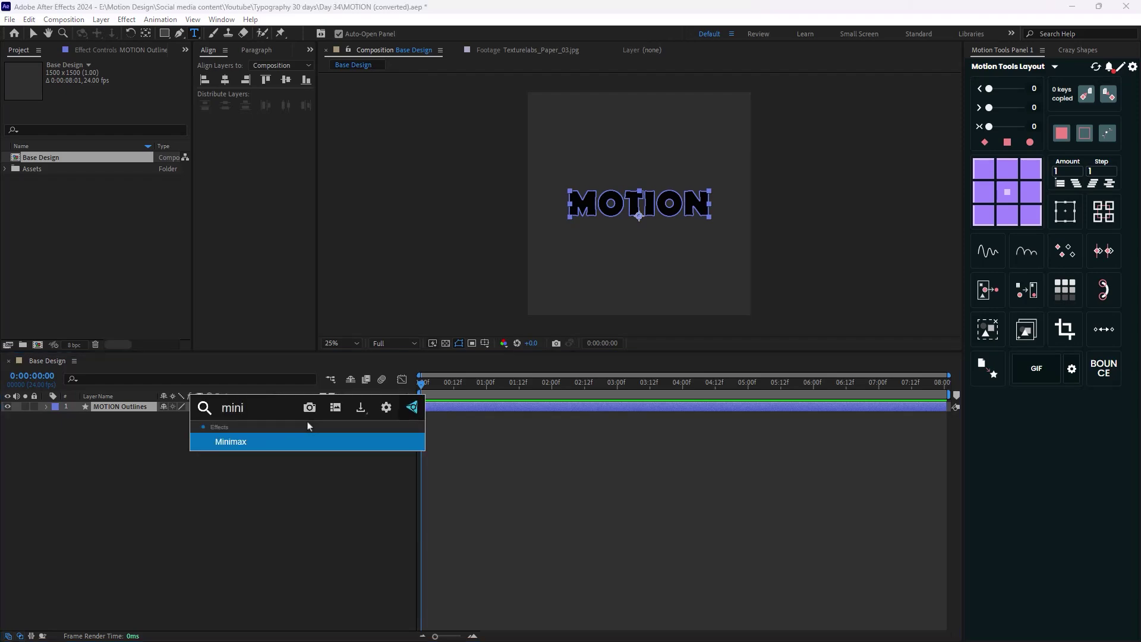
key(Return)
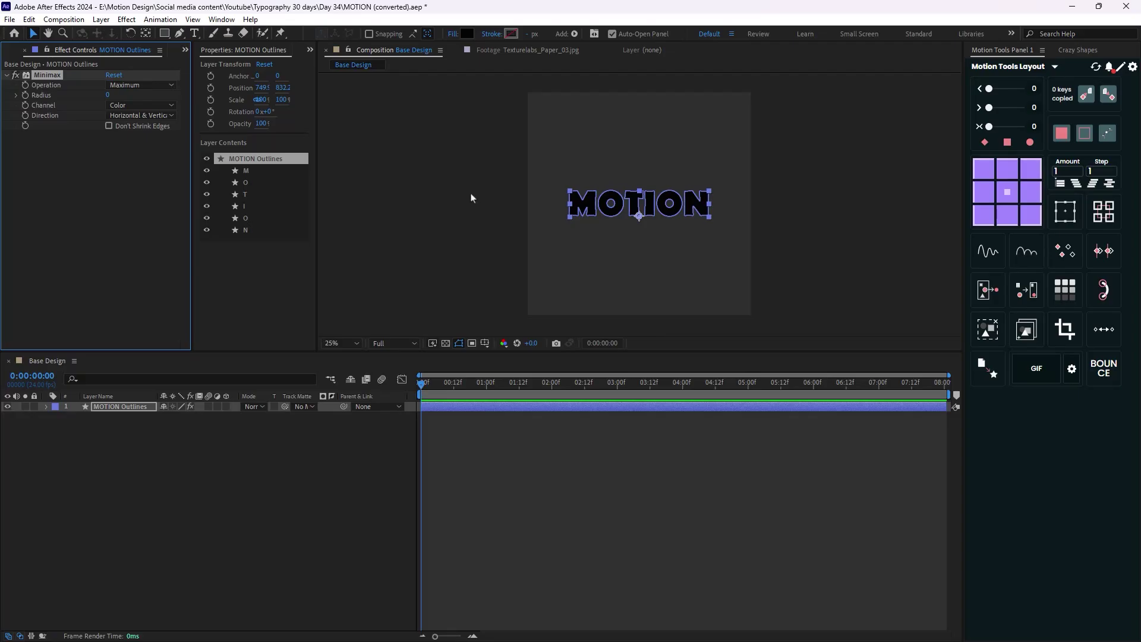
drag(108, 95, 140, 101)
key(ctrl+z)
Set Minimax to Alpha and Color, Just Vertical, with a radius of about 165.
click(126, 105)
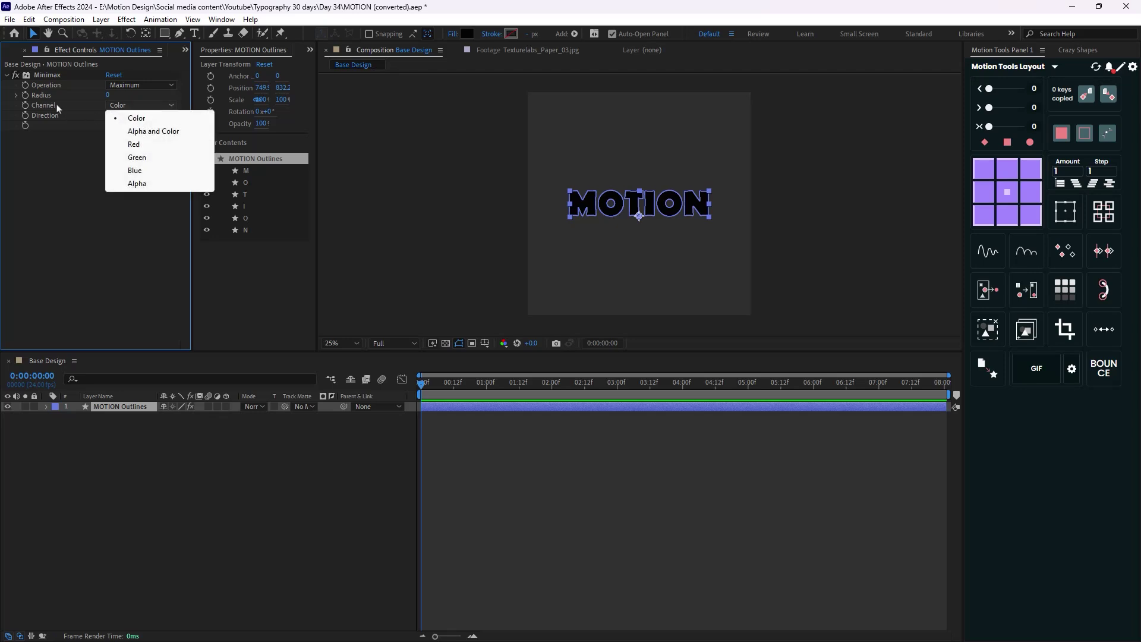
click(147, 131)
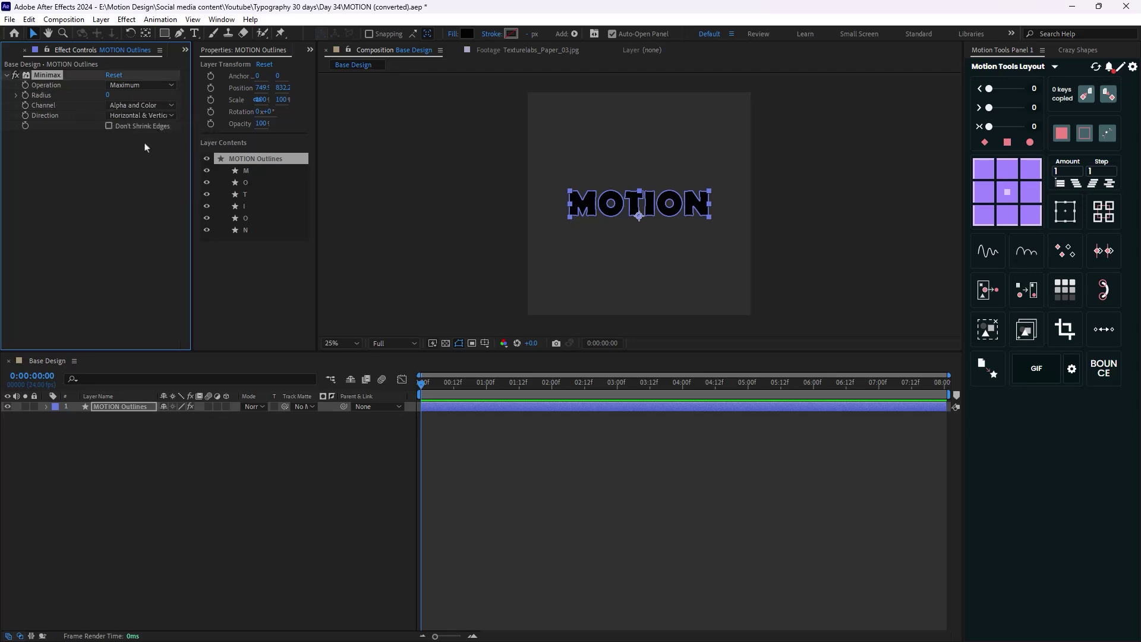
drag(107, 95, 618, 202)
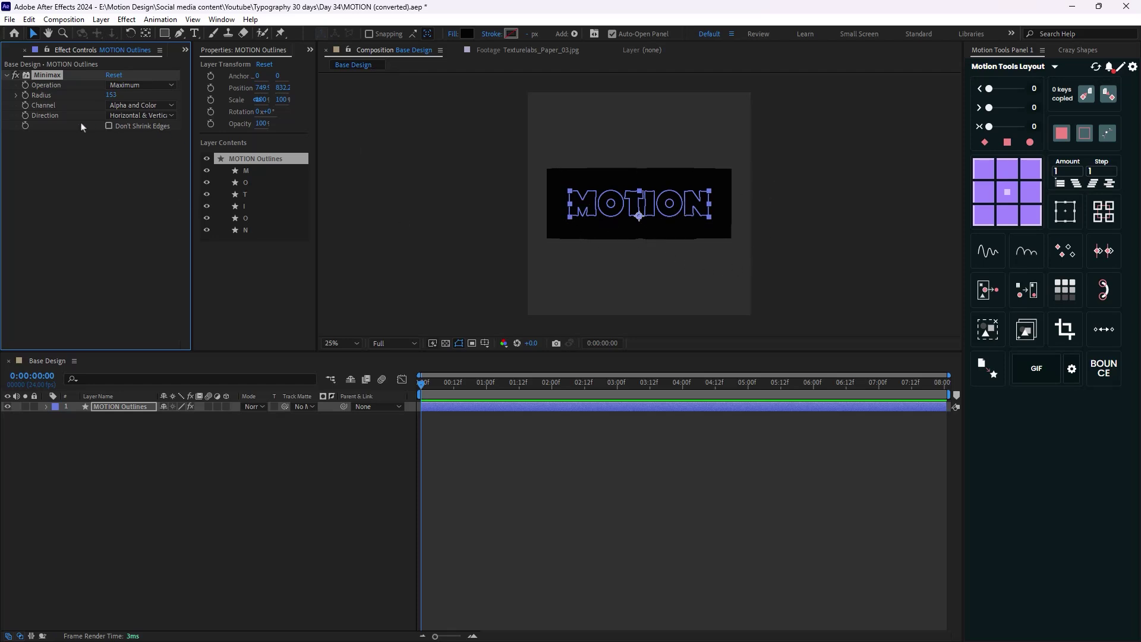
click(140, 116)
click(149, 153)
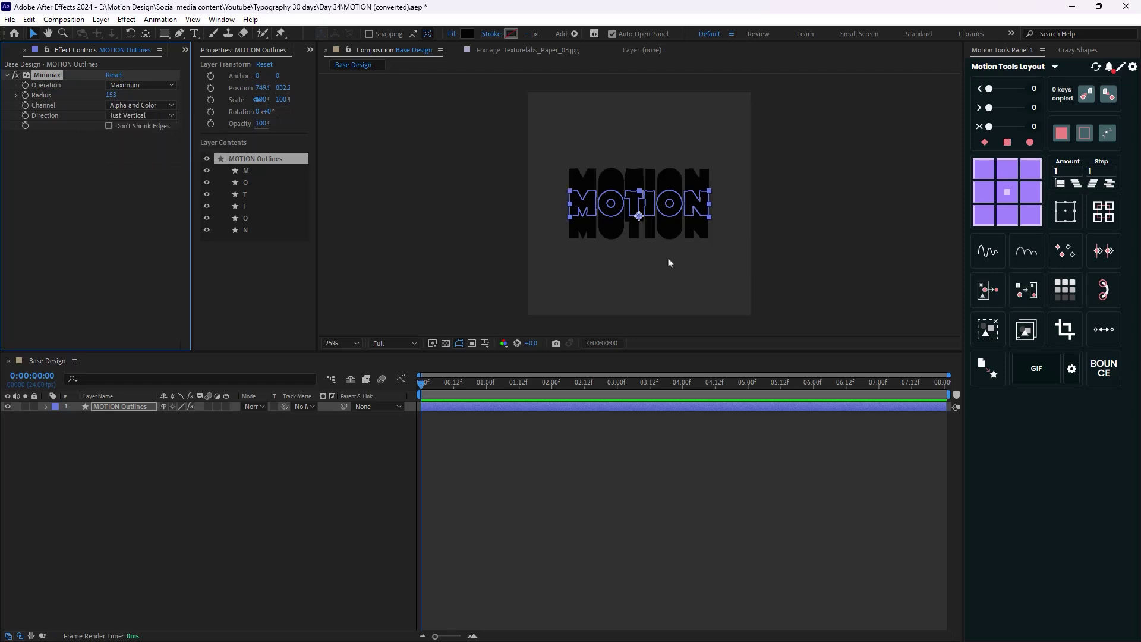
key(period)
drag(110, 95, 308, 179)
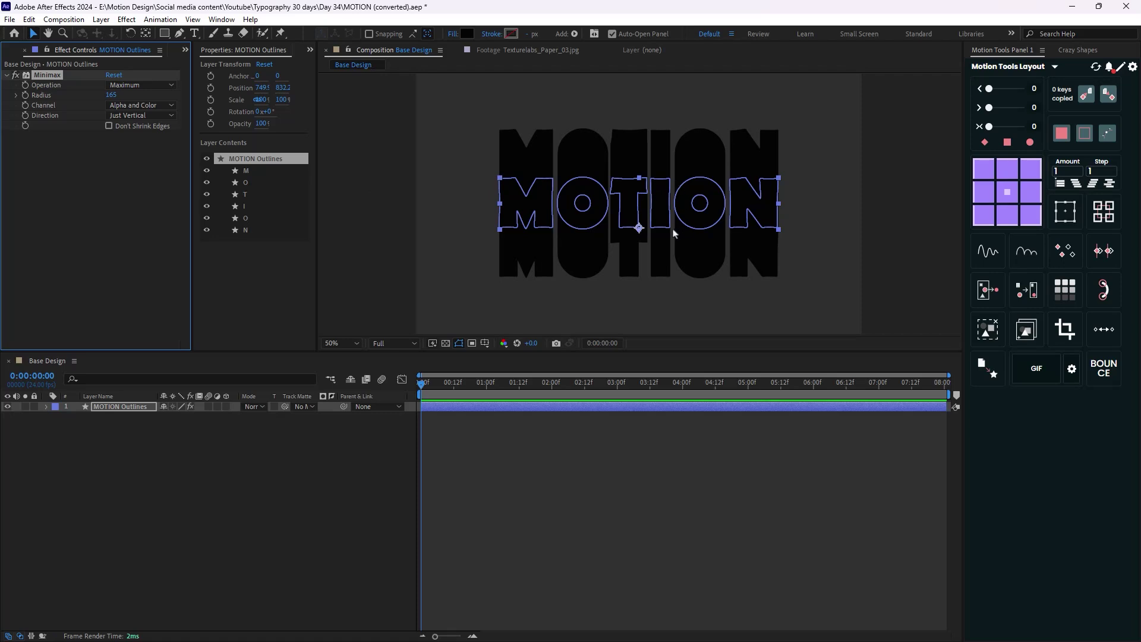
Add a Transform effect below Minimax and try offsetting its anchor point.
key(ctrl+space)
text(trans)
key(Return)
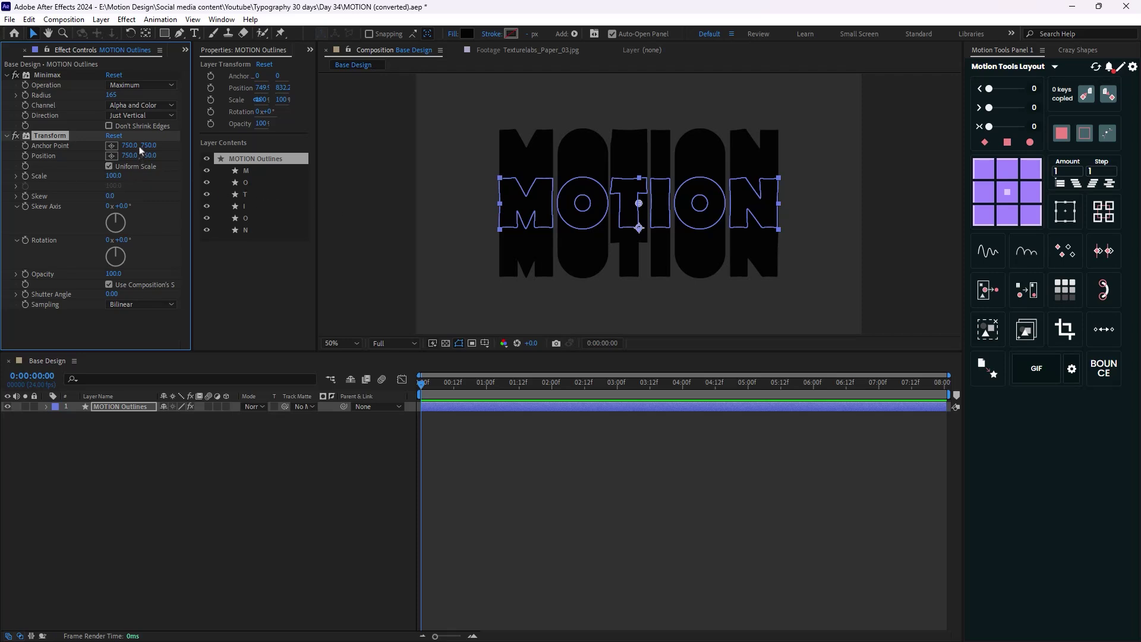
mouse_move(129, 145)
mouse_down()
mouse_move(187, 157)
mouse_move(72, 159)
mouse_move(125, 160)
mouse_up()
Set the Minimax radius to 20, then test anchor point y at 730 and undo to 750.
click(112, 95)
text(20)
key(Return)
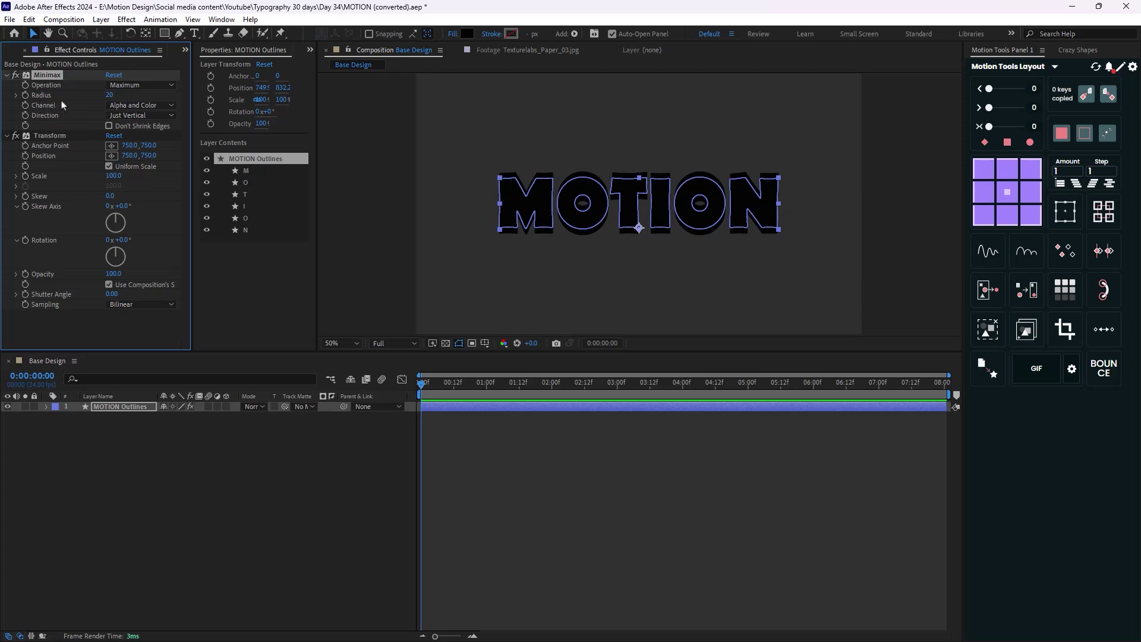
click(150, 146)
text(-20)
key(Return)
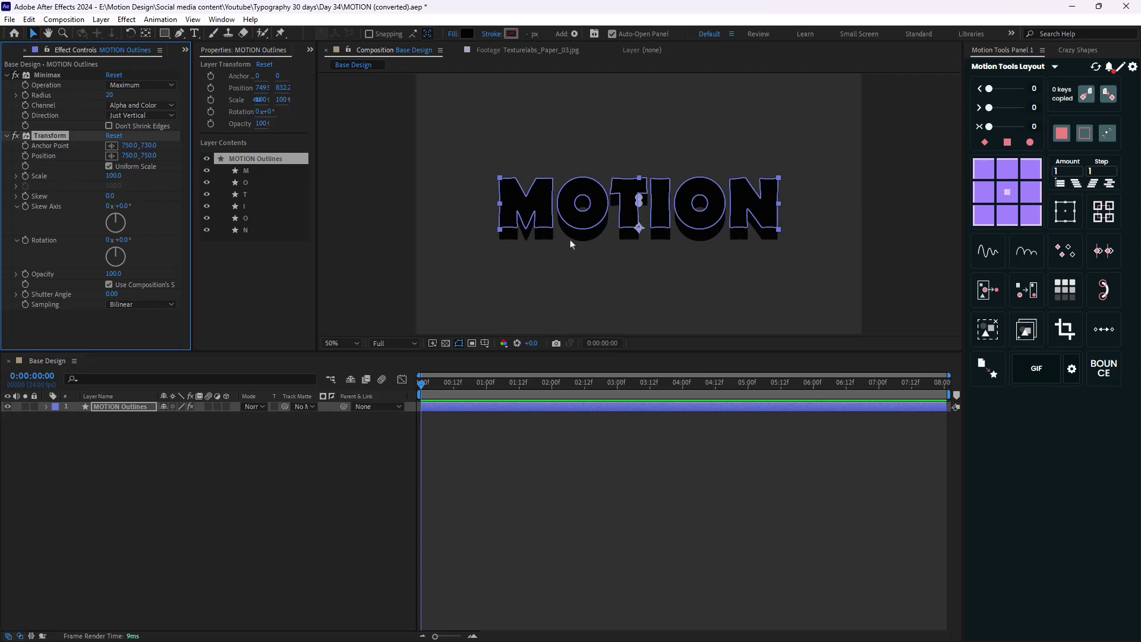
key(ctrl+z)
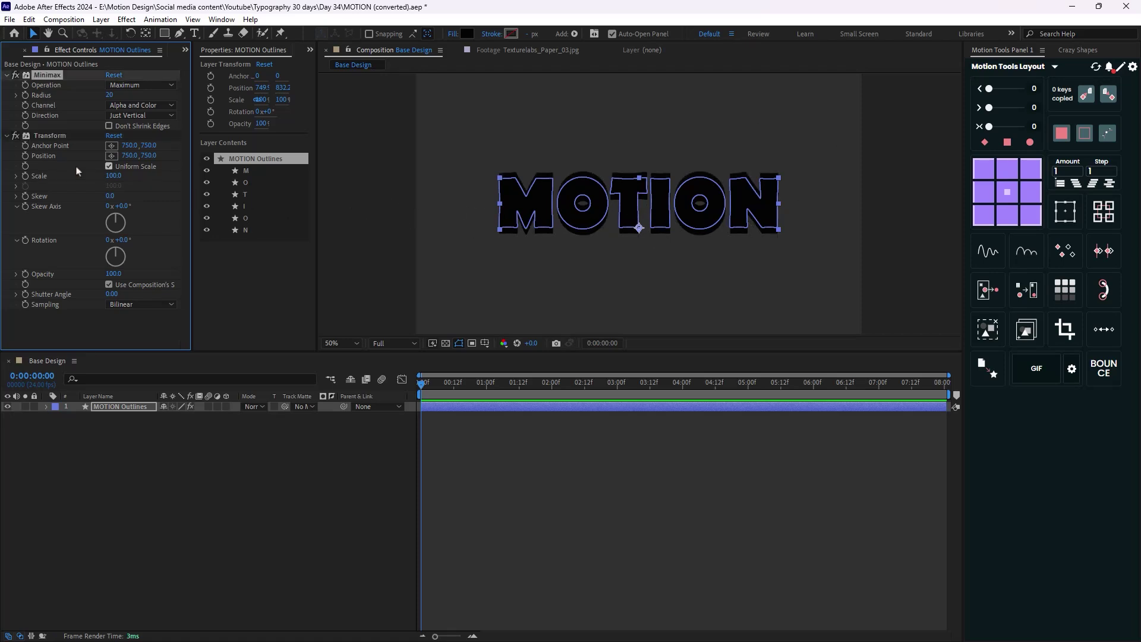
Write the anchor point expression [value[0],value[1]- linked to the Minimax Radius.
alt+click(25, 146)
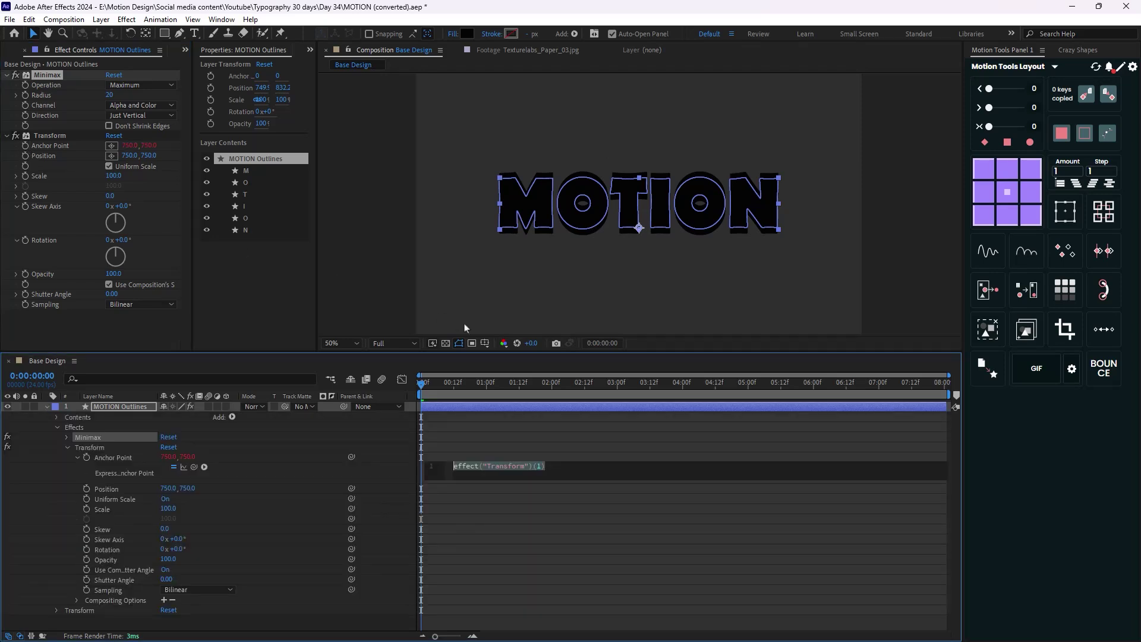
key(BackSpace)
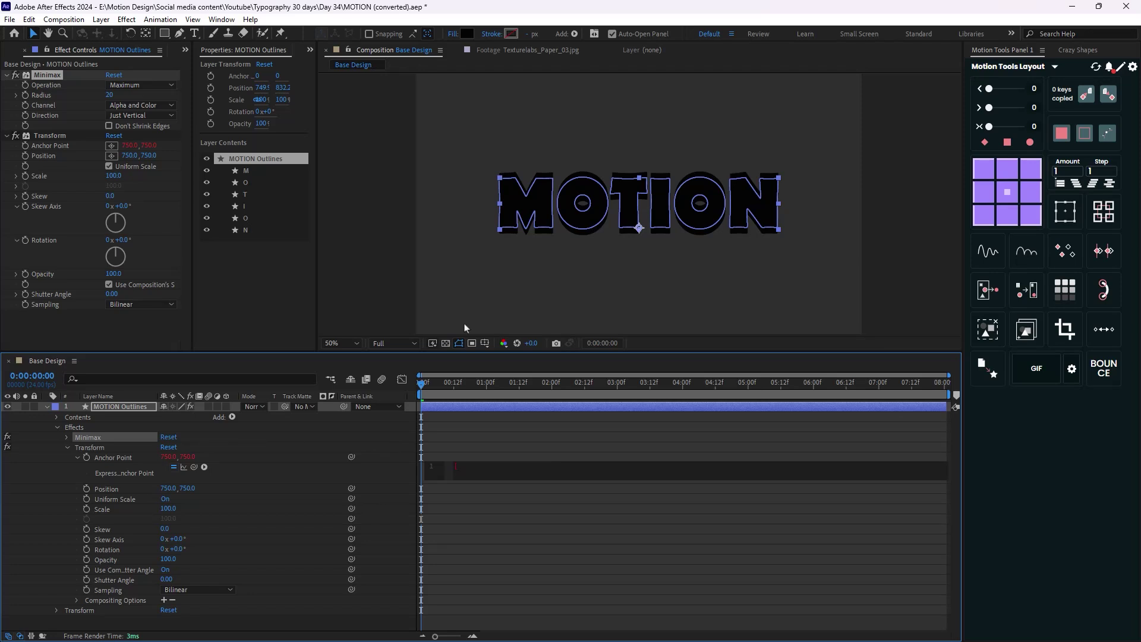
text([va)
key(Return)
text([0)
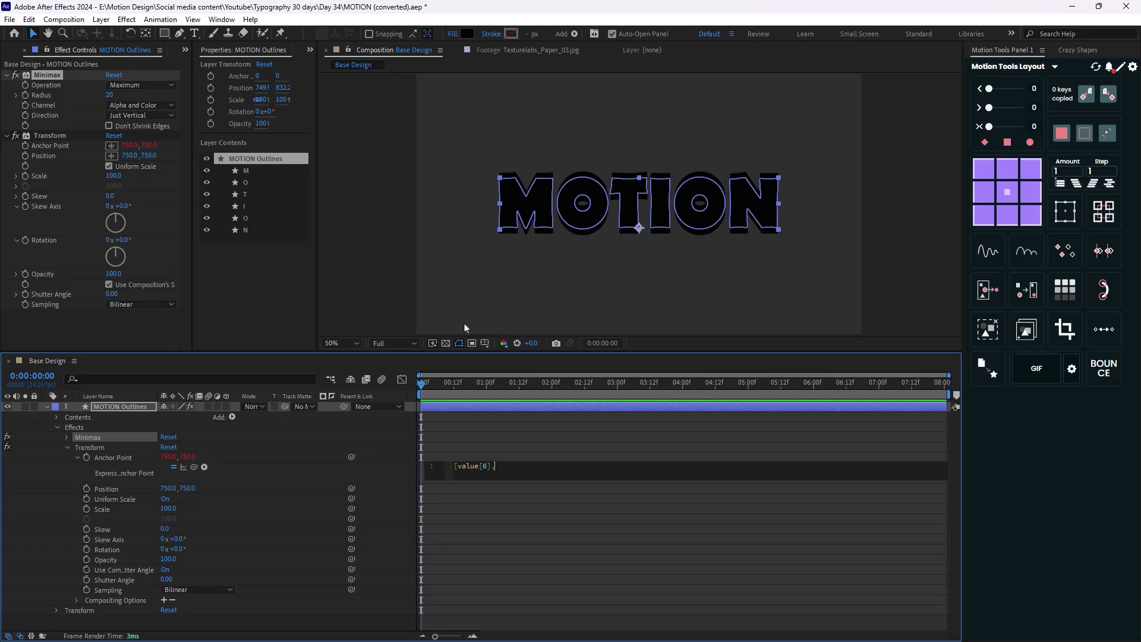
text(,value)
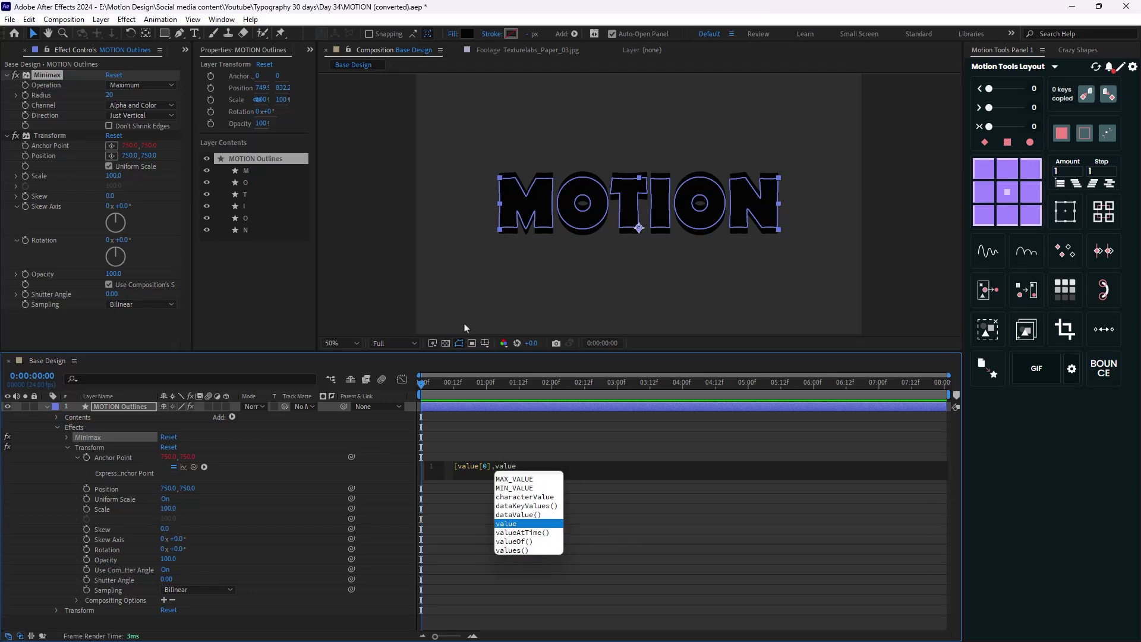
key(Escape)
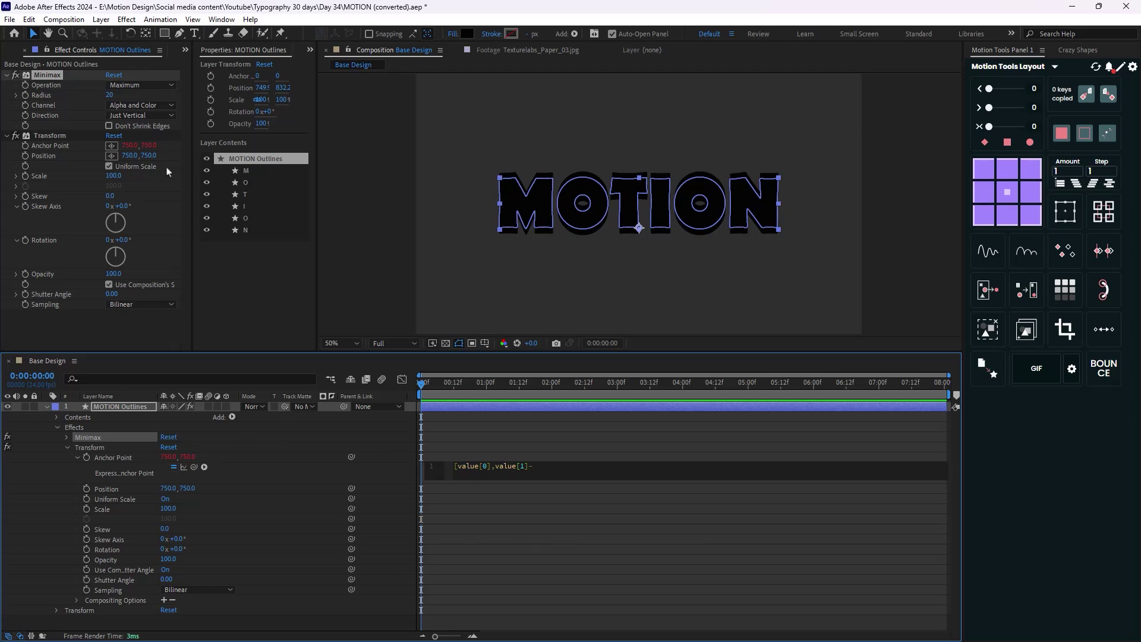
drag(194, 467, 42, 97)
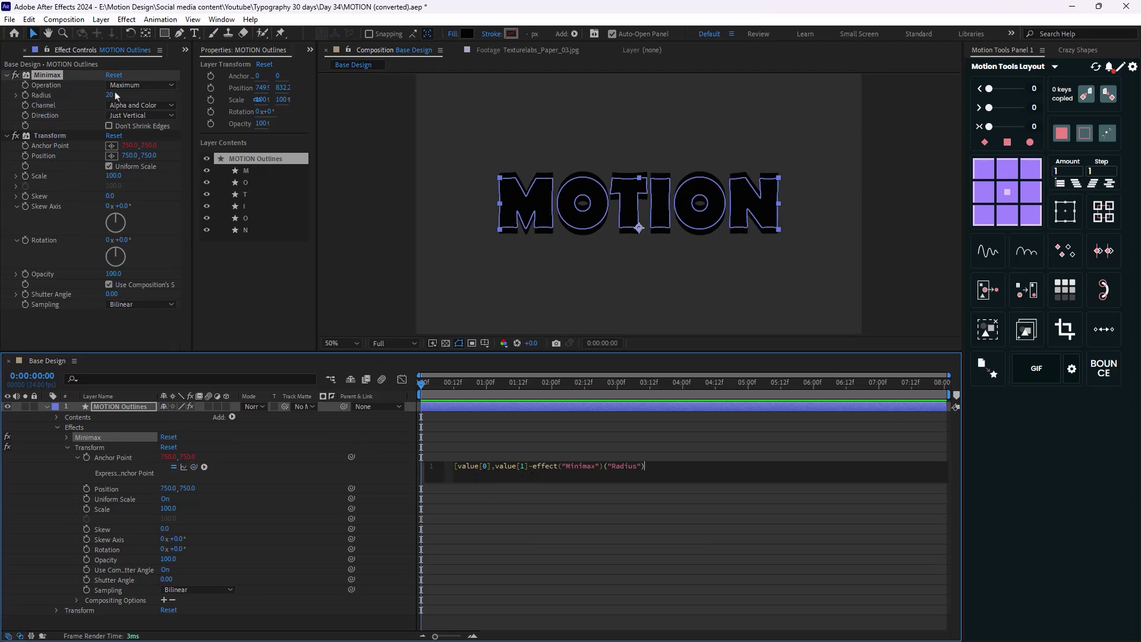
click(673, 445)
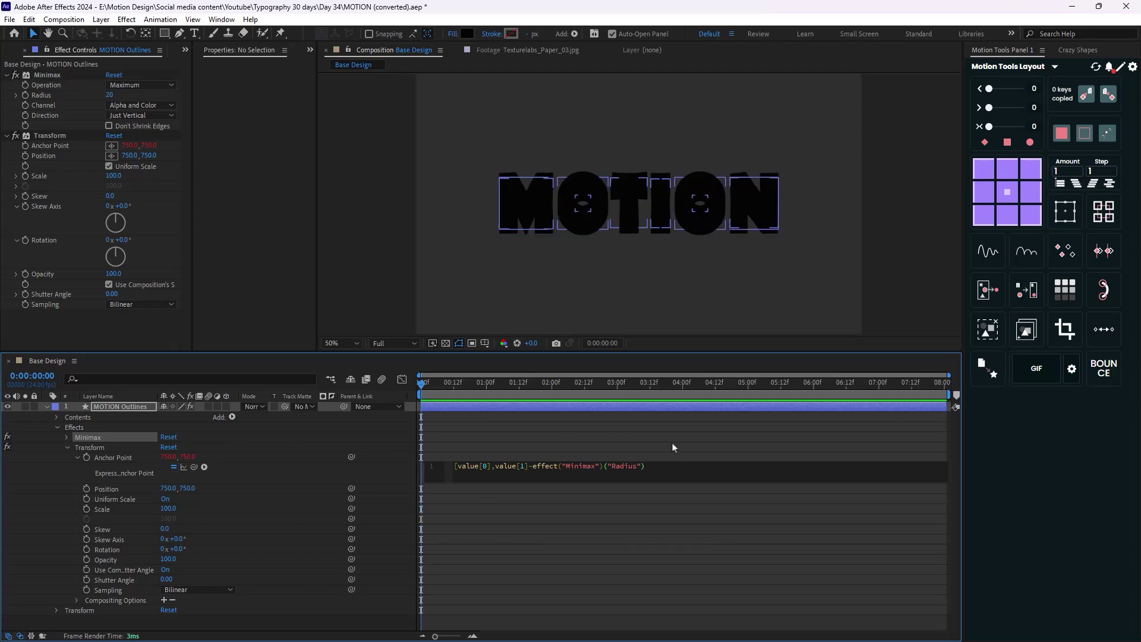
Add the closing bracket to complete [value[0],value[1]-effect("Minimax")("Radius")].
click(659, 476)
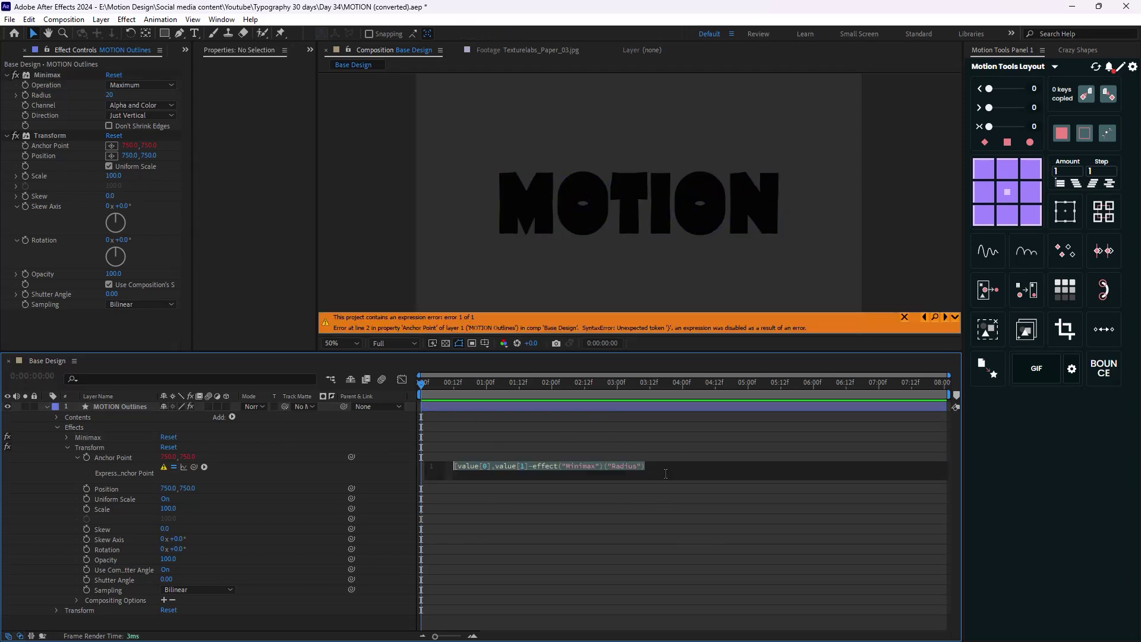
click(666, 473)
text(])
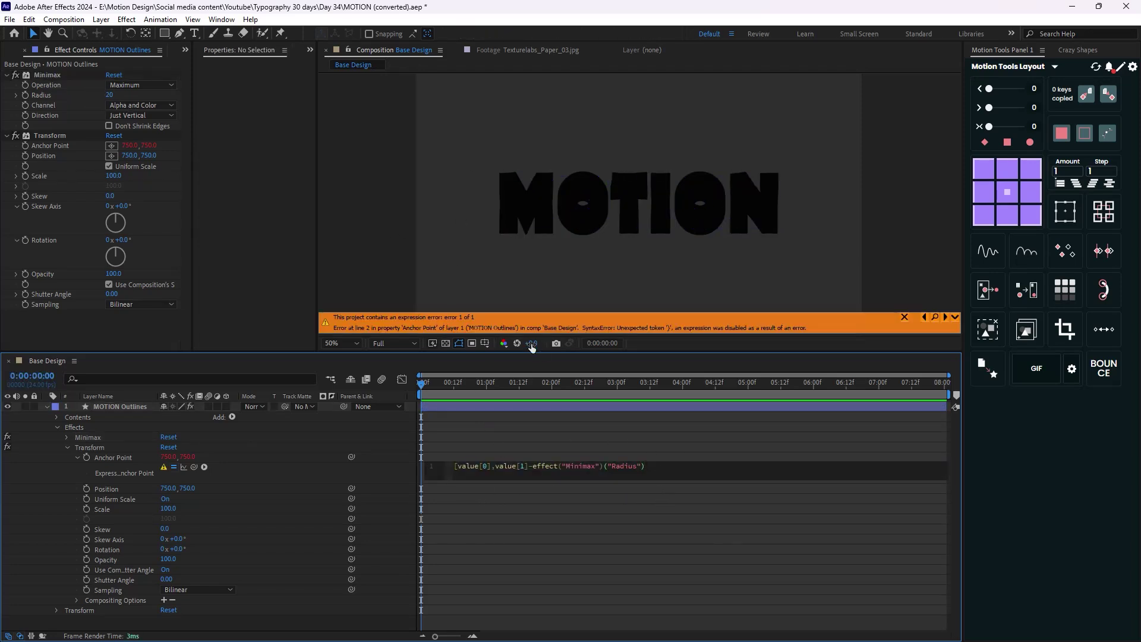
click(364, 219)
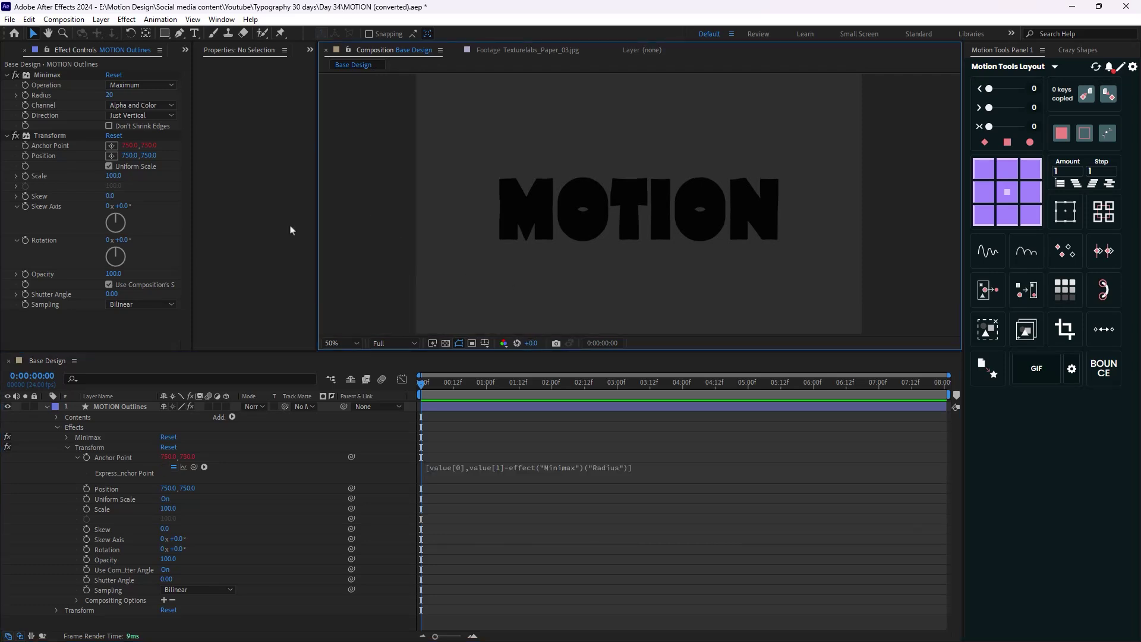
Set the Minimax radius to 150 to extend the letters downward.
drag(109, 95, 134, 106)
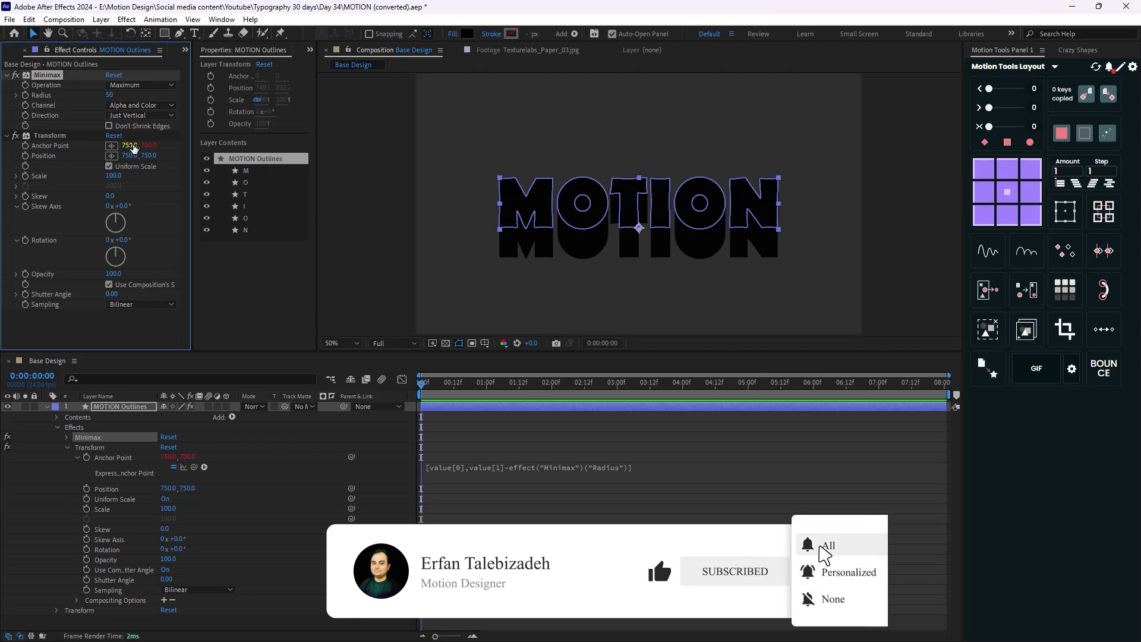
click(109, 96)
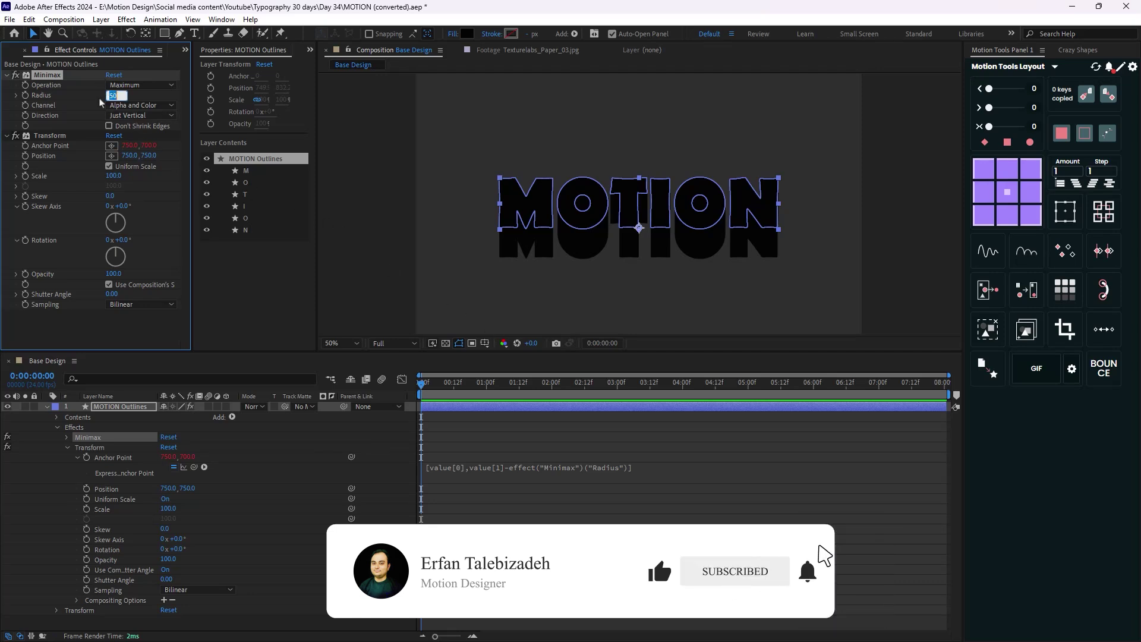
text(150)
key(Return)
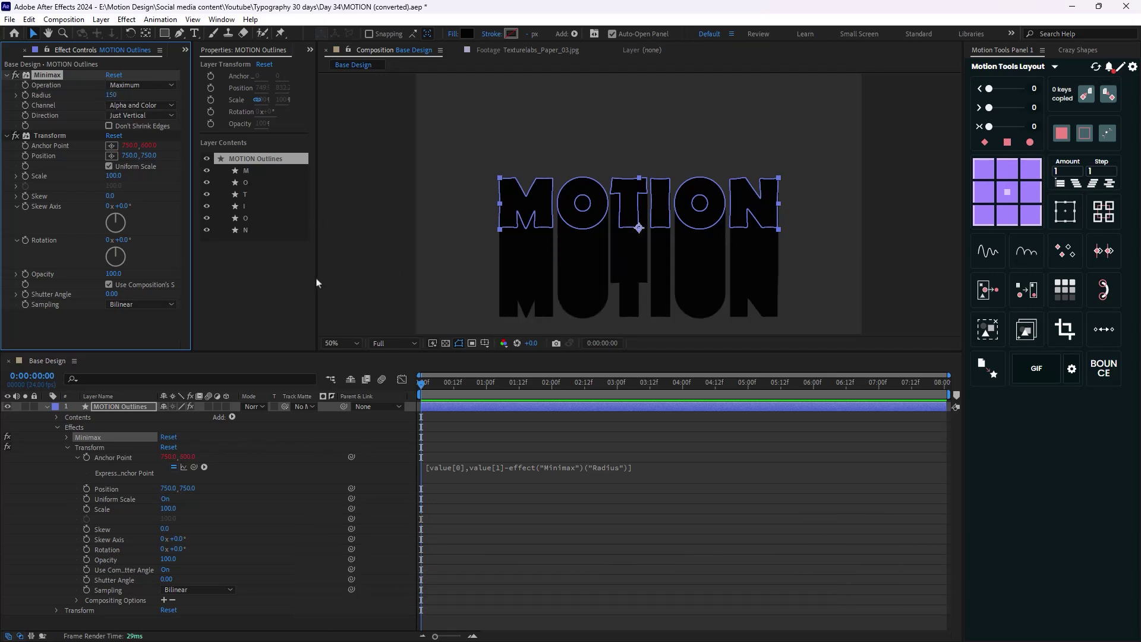
Rotate the Transform effect slightly to tilt the shadow copy.
click(7, 137)
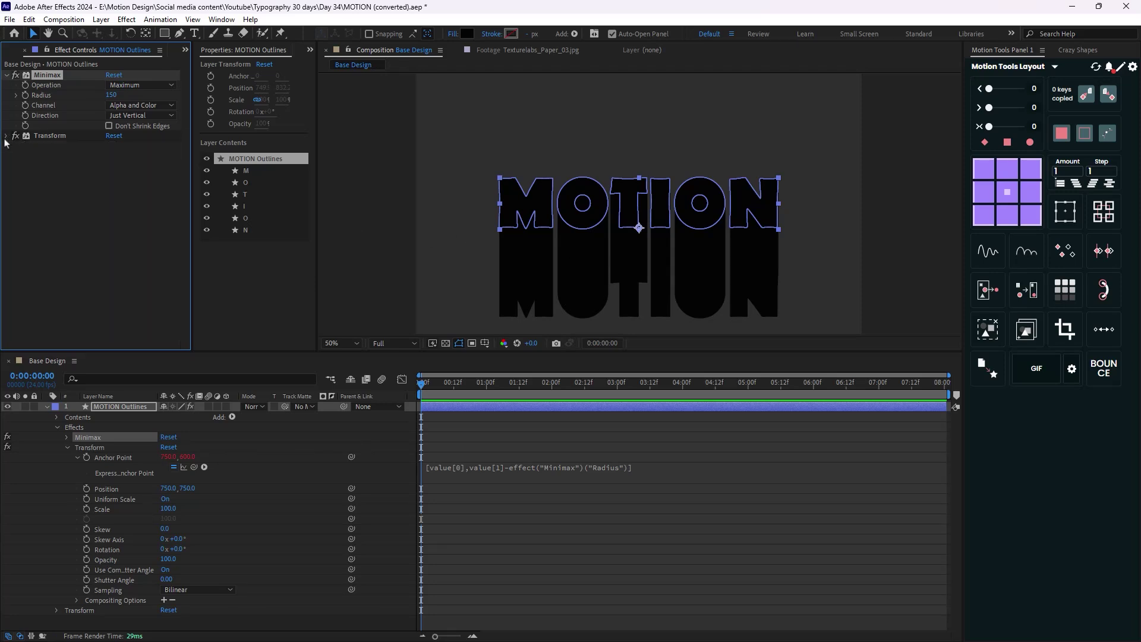
click(5, 138)
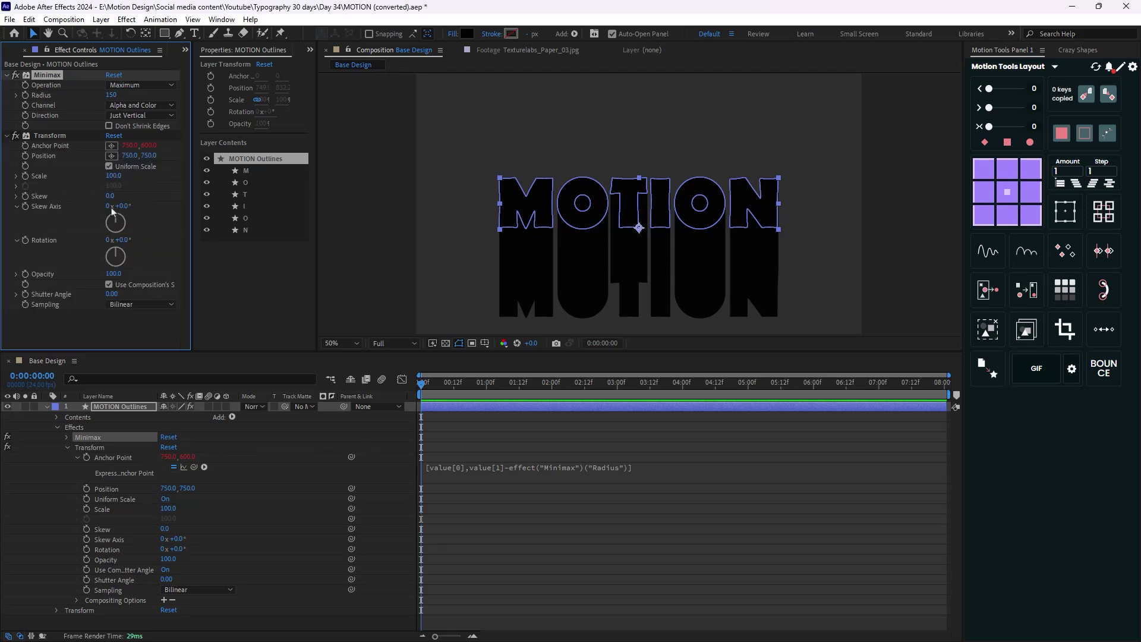
mouse_move(122, 241)
mouse_down()
mouse_move(134, 240)
mouse_move(118, 241)
mouse_up()
Add a second Transform effect and move it to the top of the stack.
key(ctrl+space)
text(t)
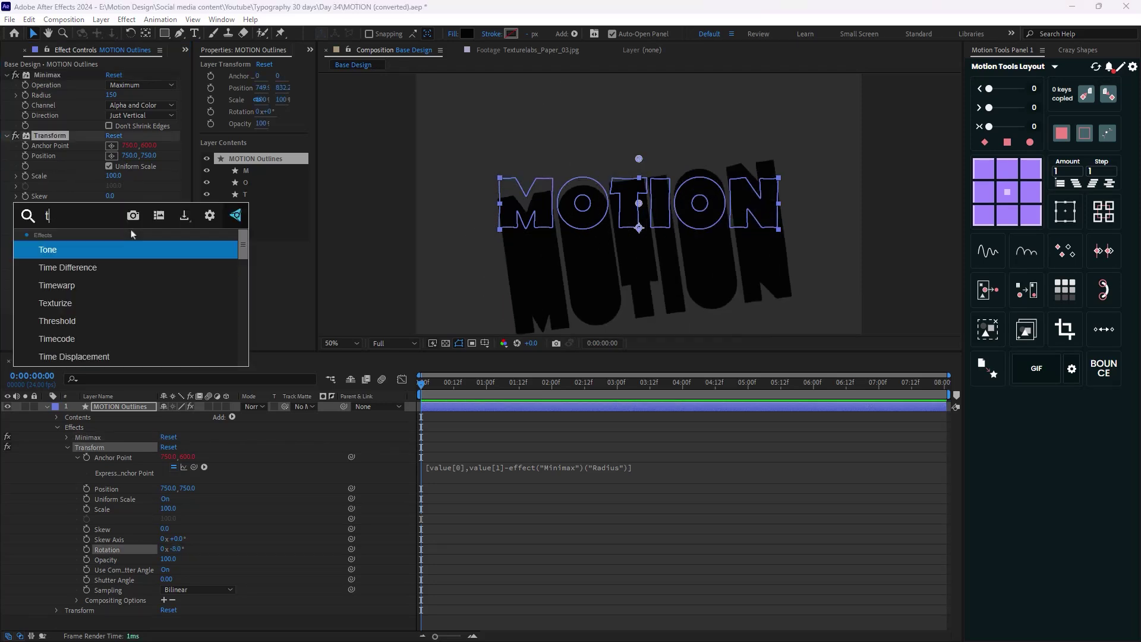
text(ran)
key(Return)
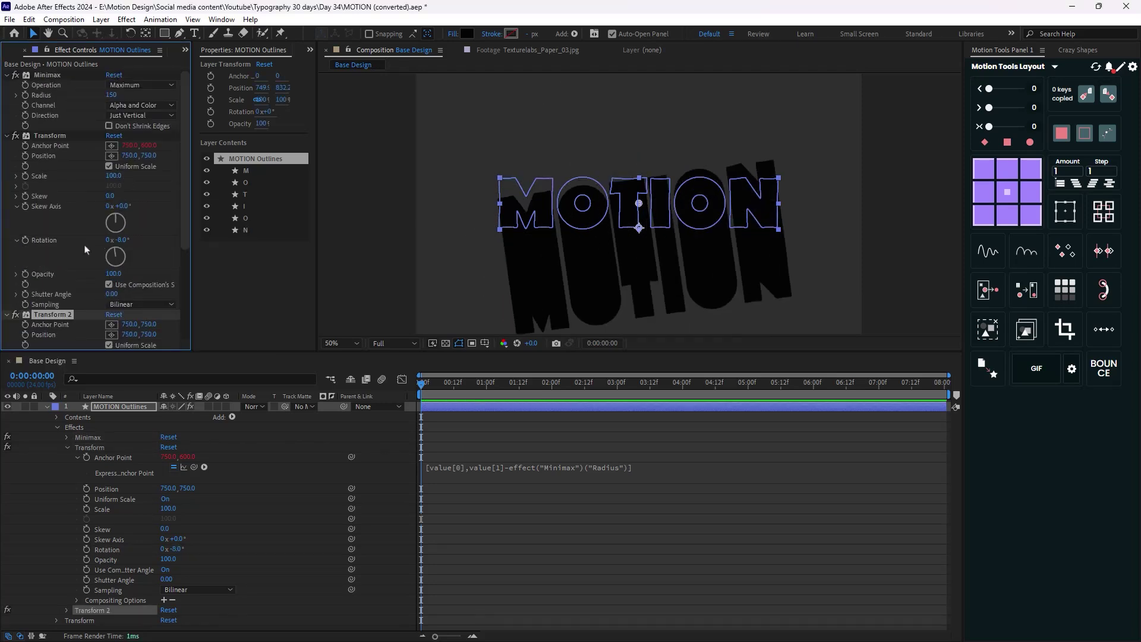
drag(53, 314, 59, 72)
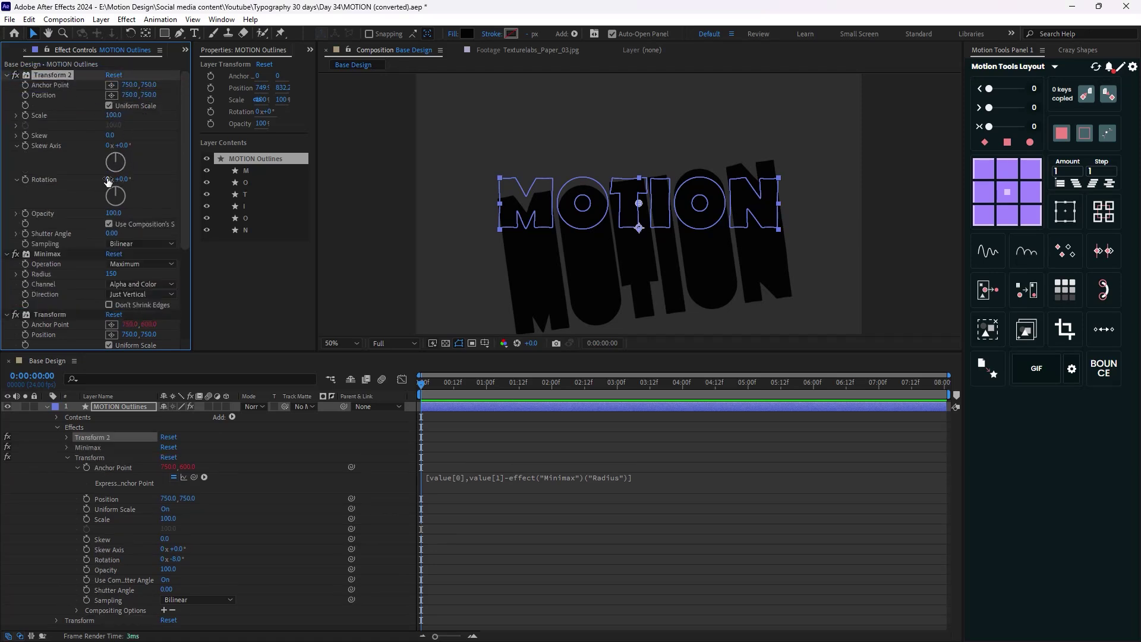
Test rotations of -10° on Transform and 10° on Transform 2.
scroll(108, 182, down, 4)
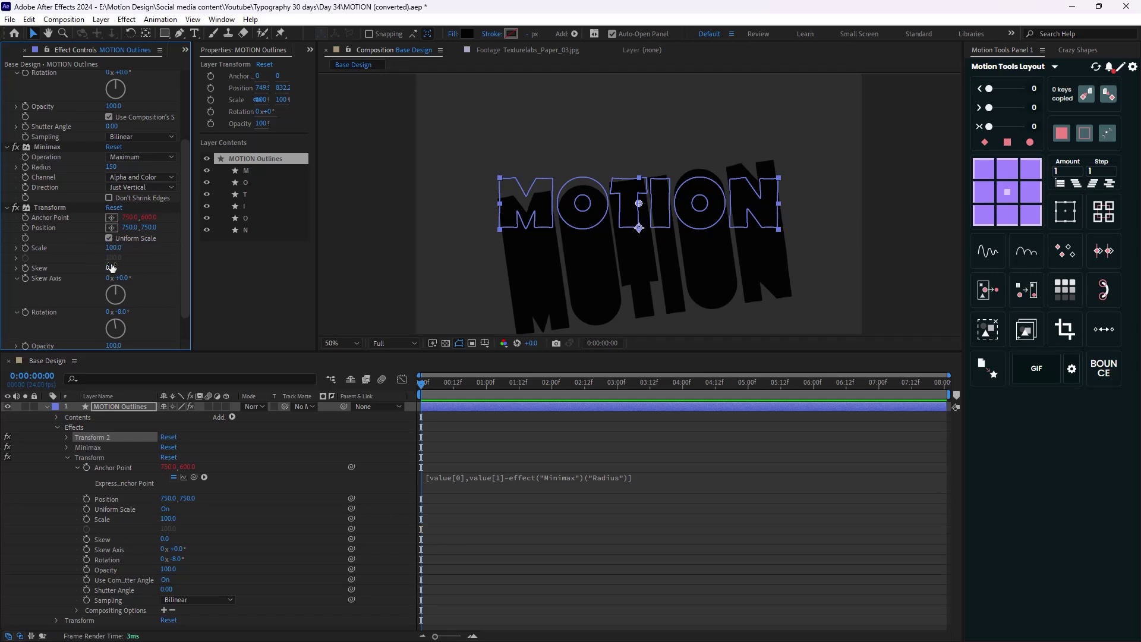
click(124, 312)
text(-10)
key(Return)
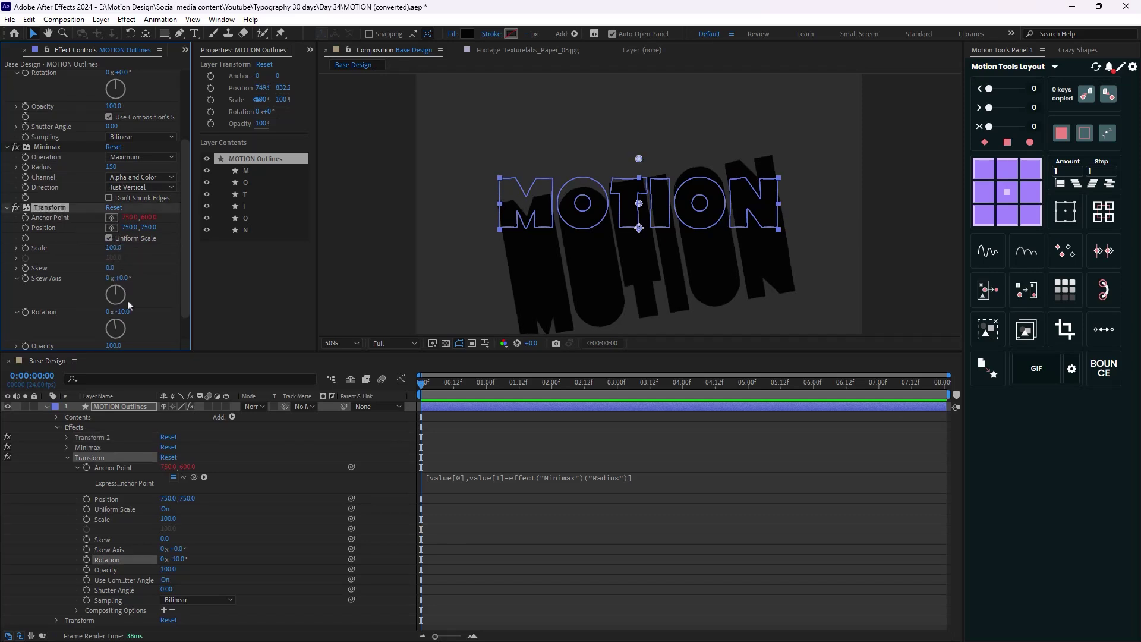
scroll(119, 273, up, 4)
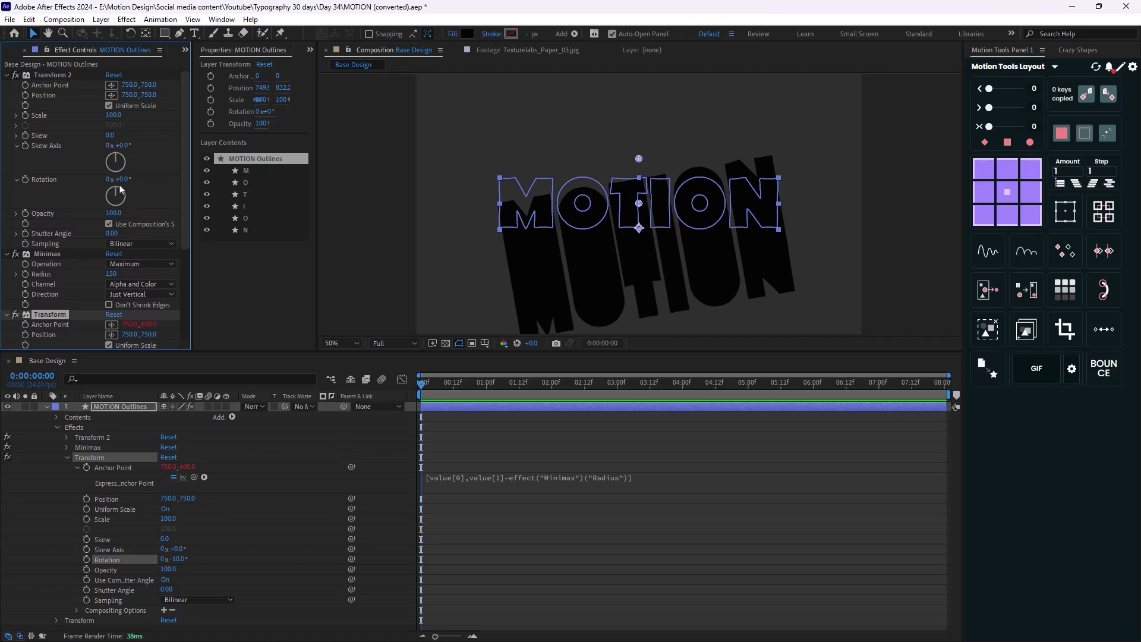
click(122, 179)
text(10)
key(Return)
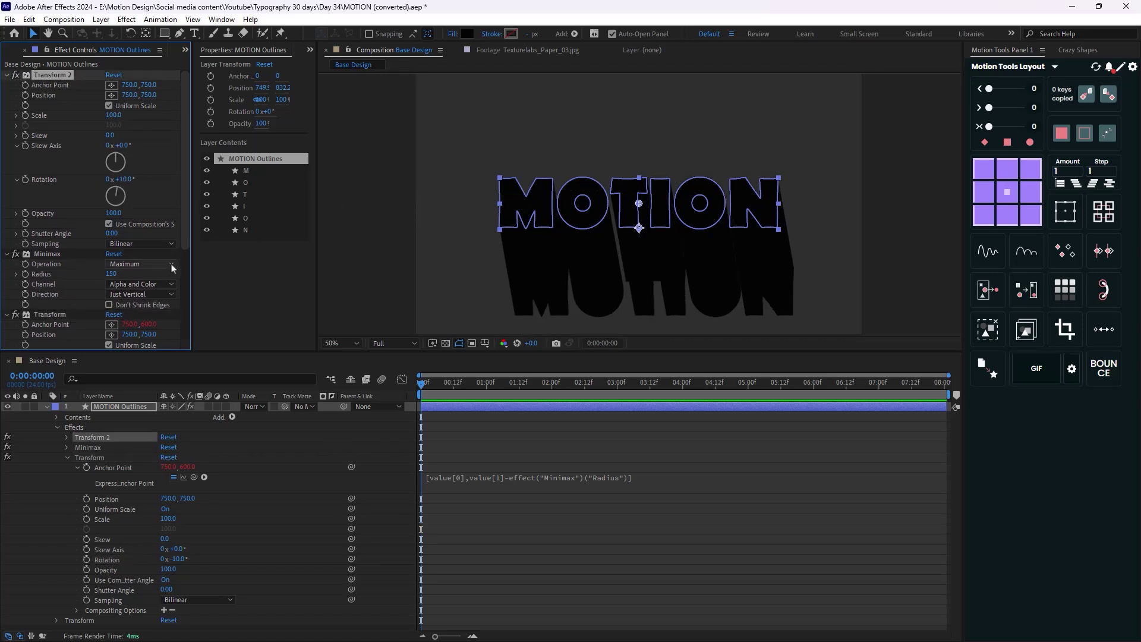
Reset the original Transform rotation to 0°.
scroll(149, 264, down, 4)
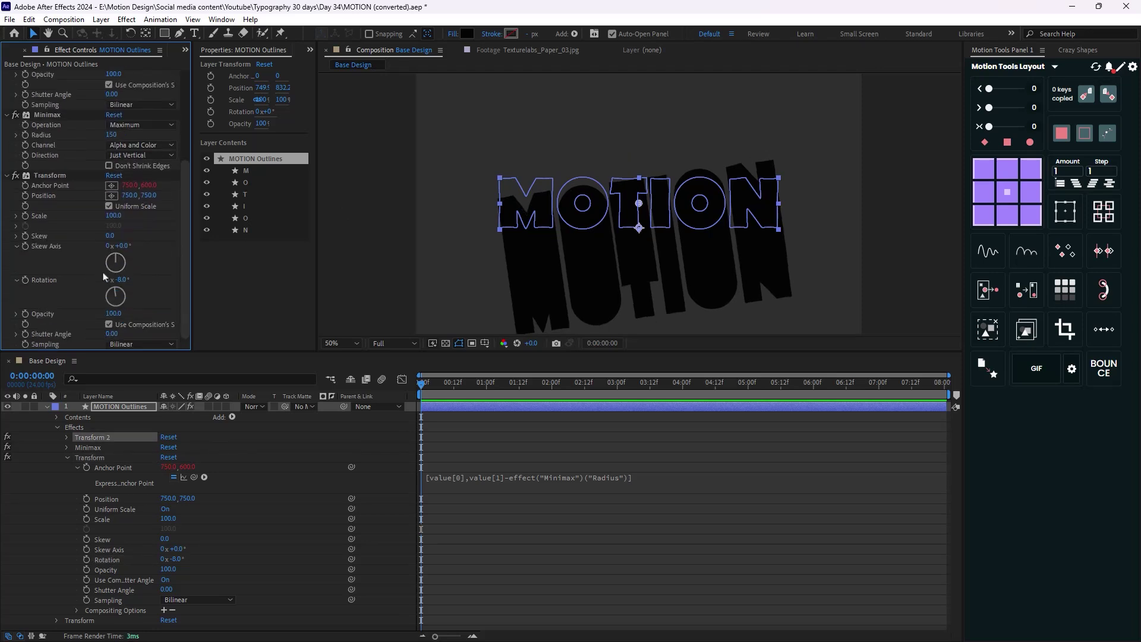
click(121, 280)
text(0)
key(Return)
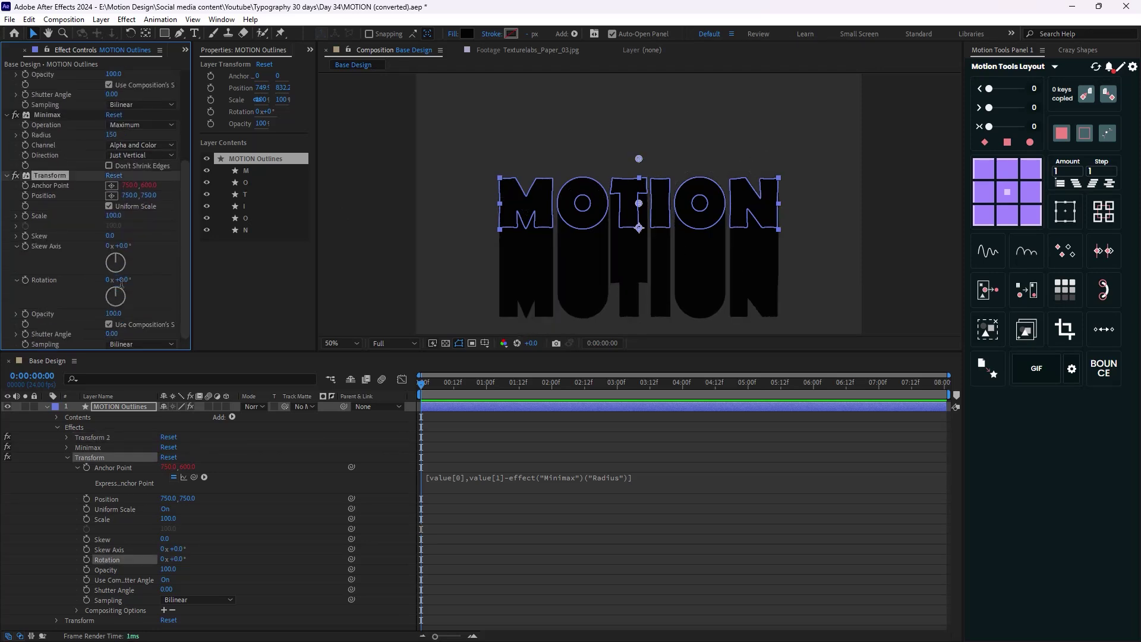
Link Transform rotation to the negative of Transform 2's Rotation by expression.
alt+click(25, 281)
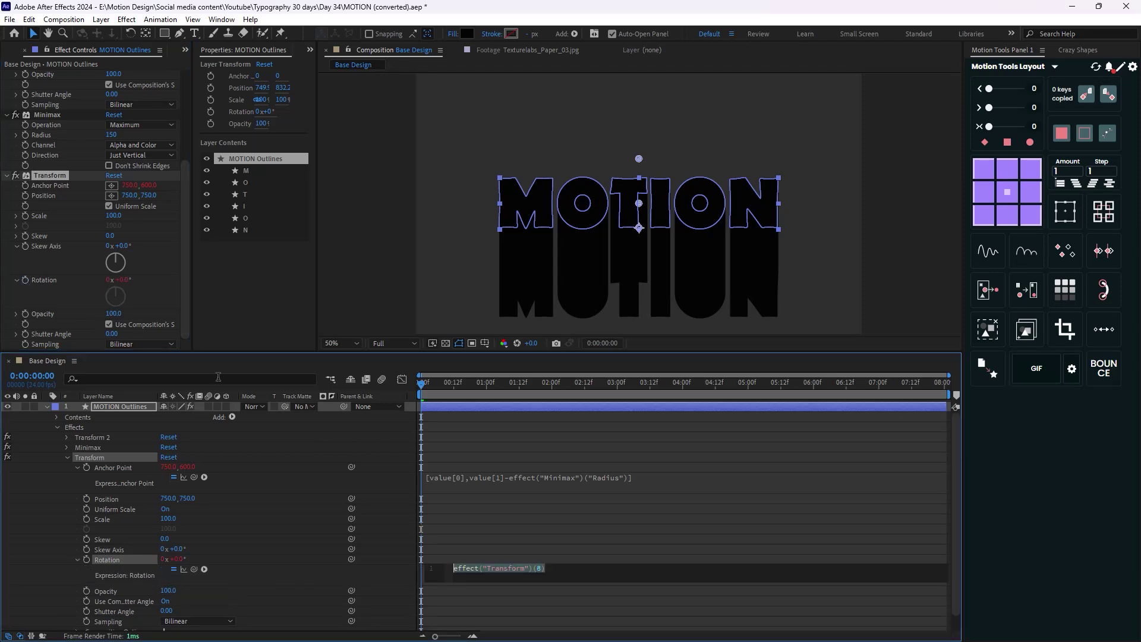
drag(194, 569, 57, 143)
drag(64, 186, 65, 180)
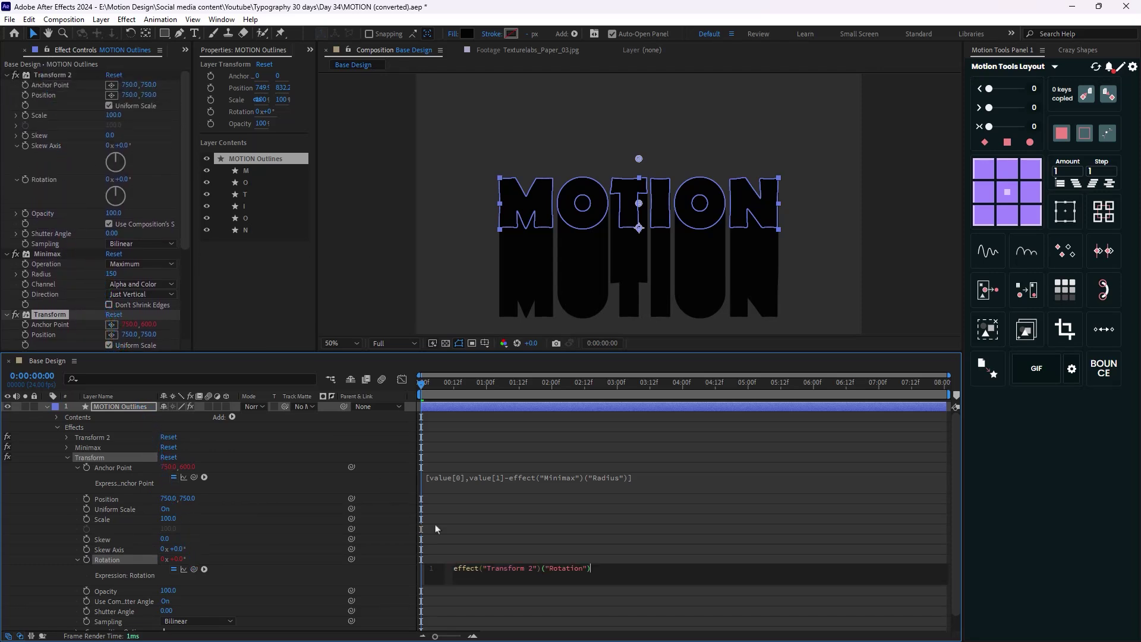
text(-)
click(657, 535)
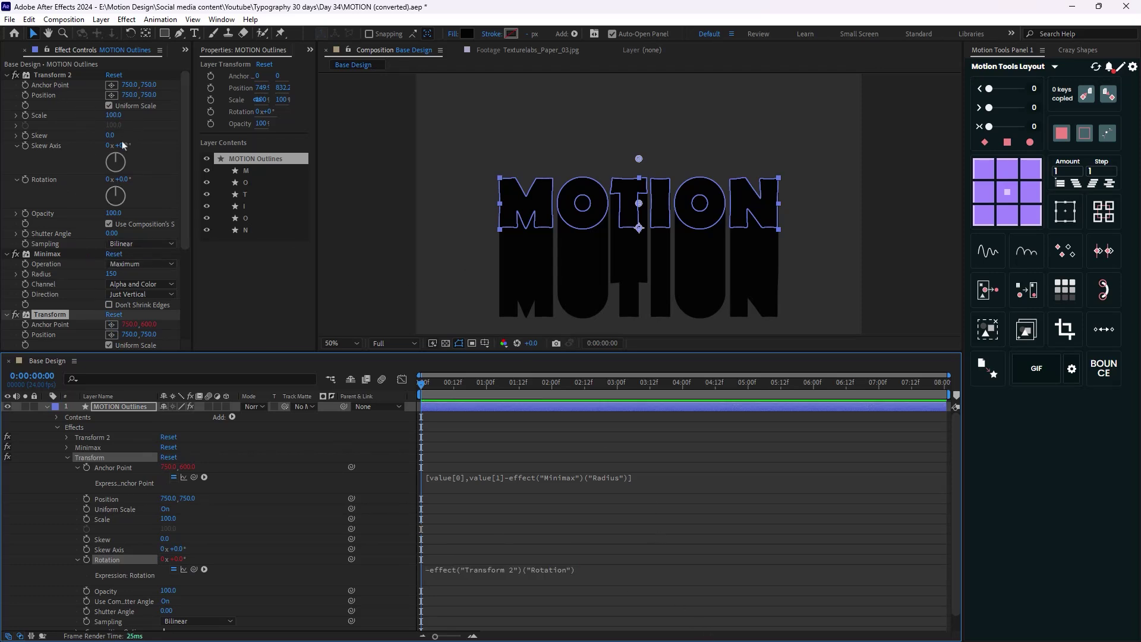
Rotate Transform 2 so the shadow slants left, and collapse all three effects.
drag(125, 182, 111, 185)
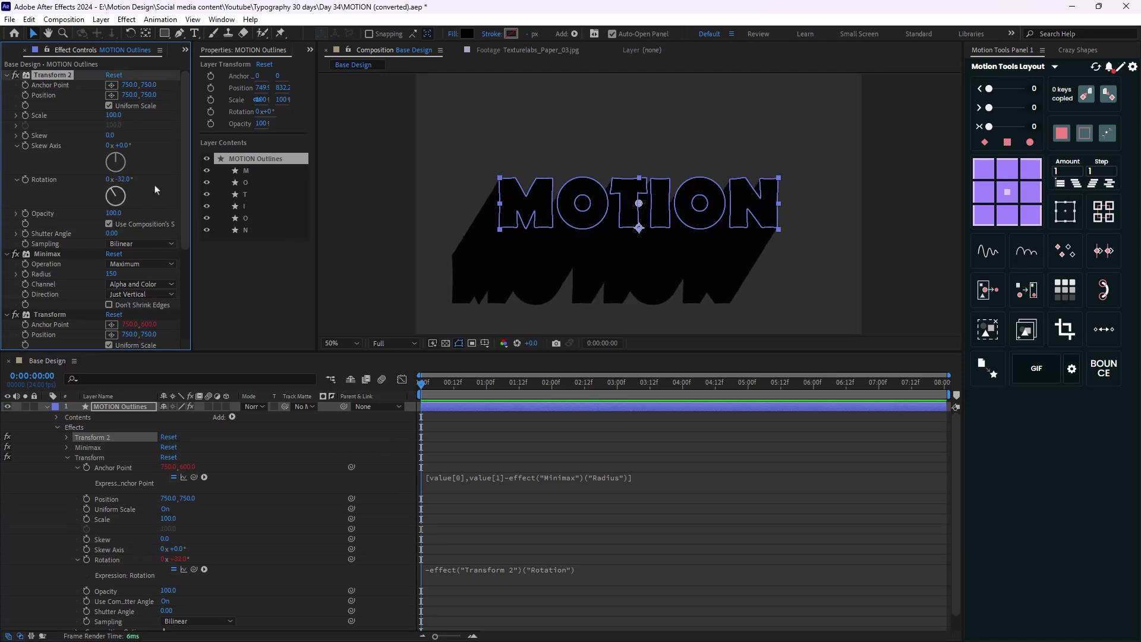
click(7, 75)
click(6, 86)
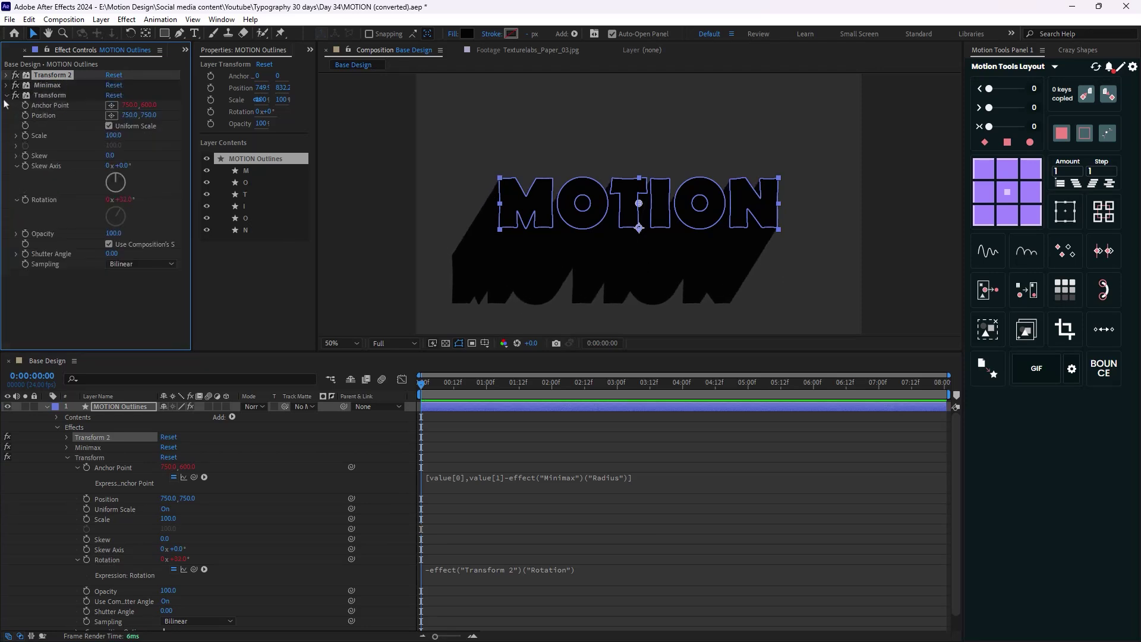
click(6, 96)
click(44, 127)
Apply a Fill effect to the MOTION Outlines layer.
key(ctrl+space)
text(fill)
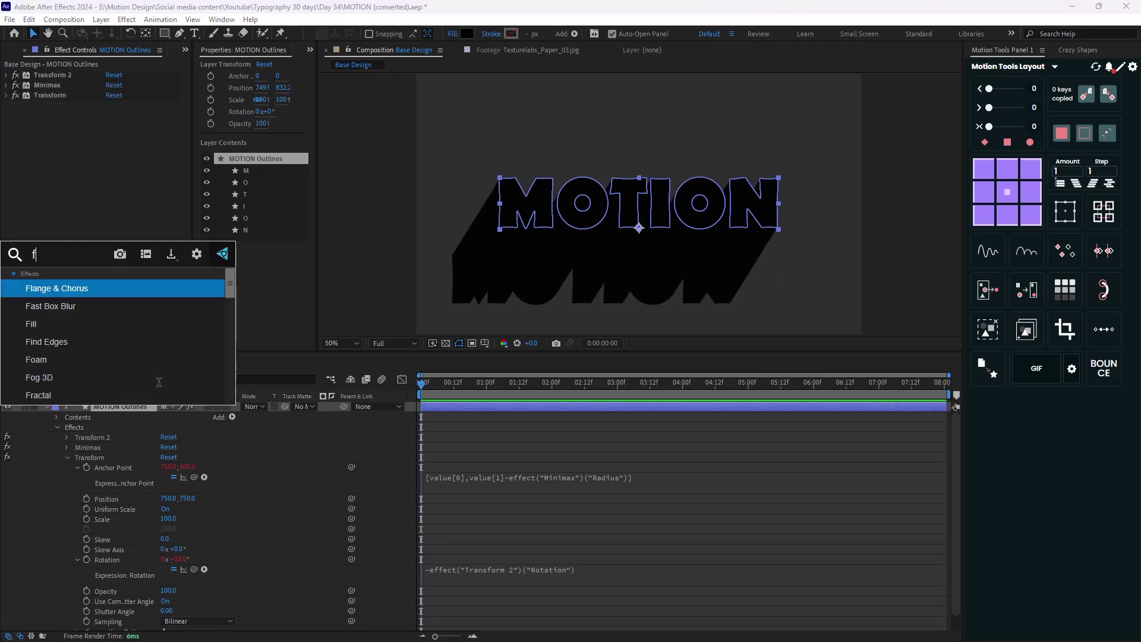
key(Return)
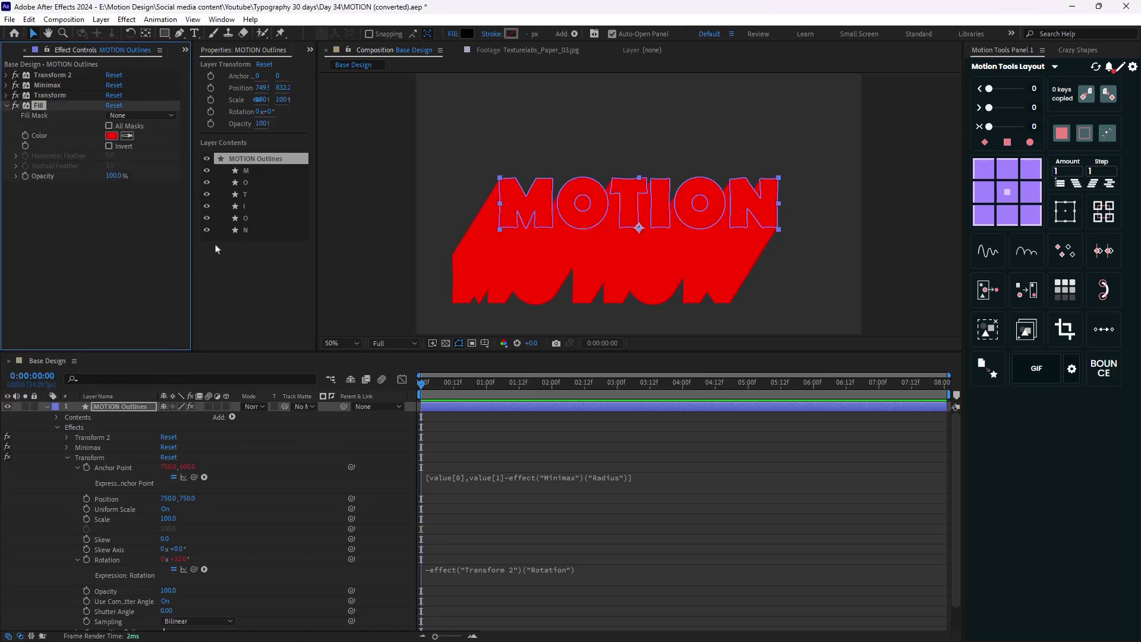
Apply CC Composite to the layer after the Fill effect.
key(ctrl+space)
text(c)
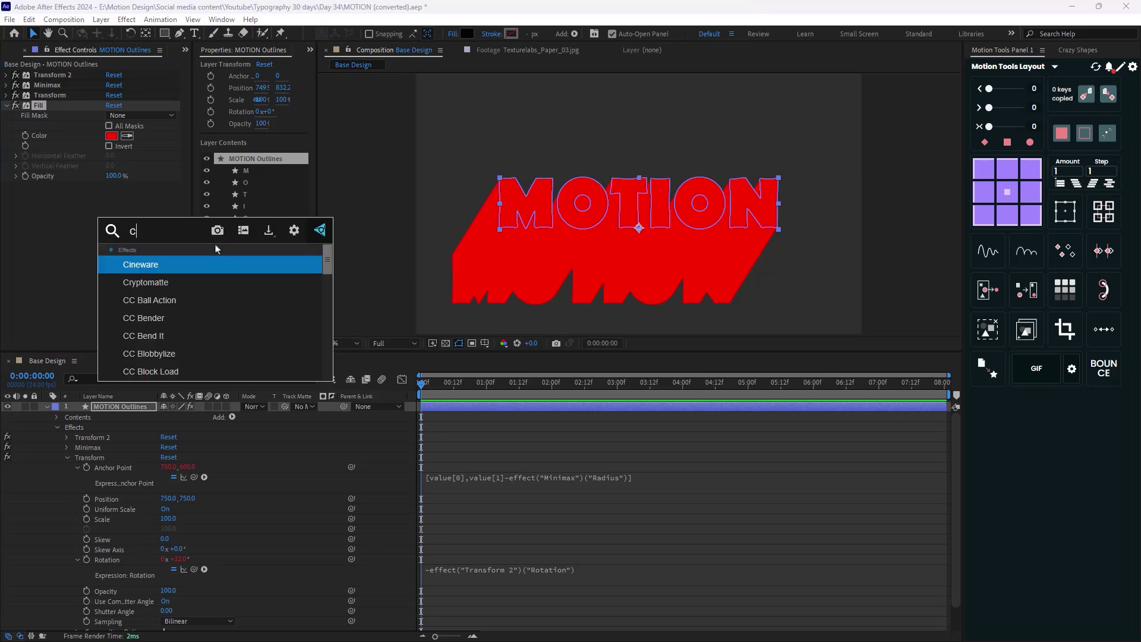
text(c co)
key(Down)
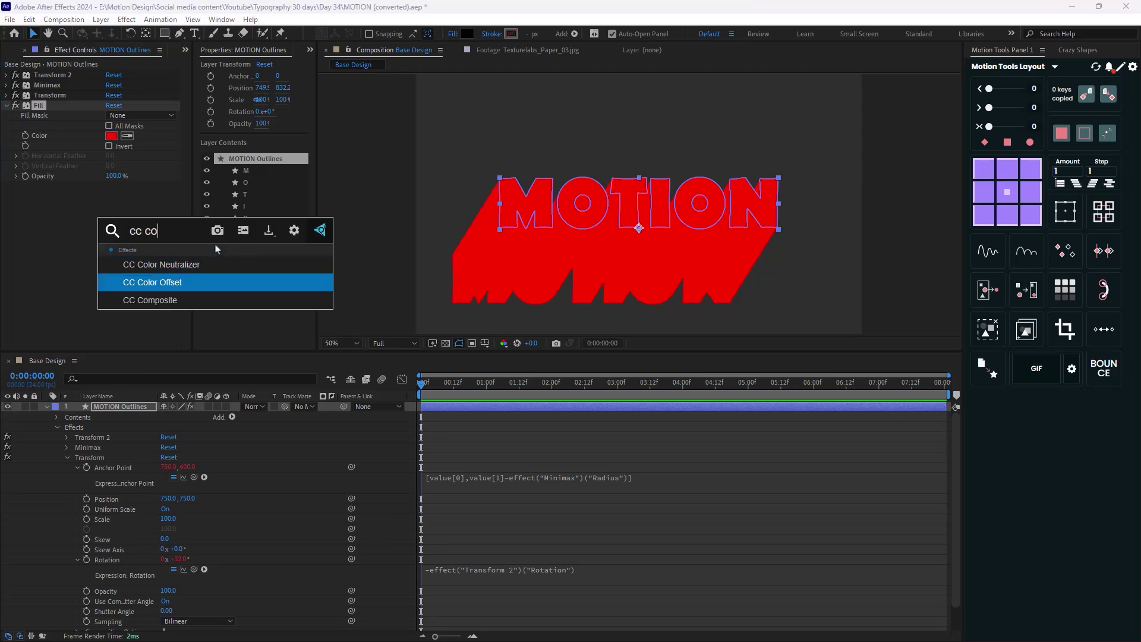
key(Down)
key(Return)
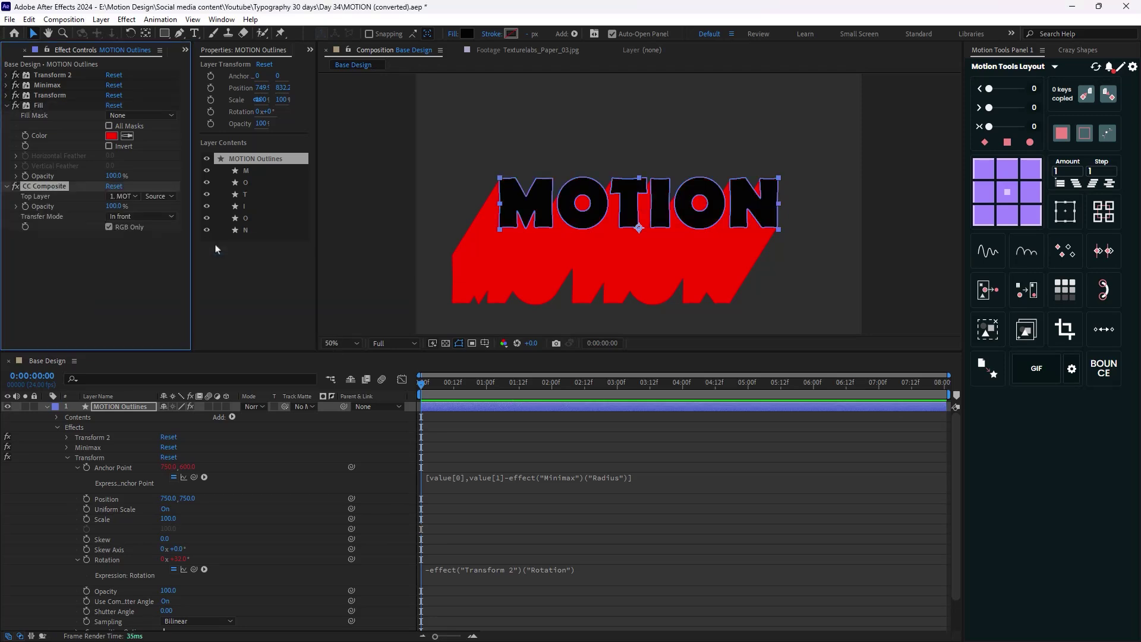
Set the Fill colour to white and collapse Fill and CC Composite.
click(111, 136)
drag(452, 368, 397, 296)
click(673, 348)
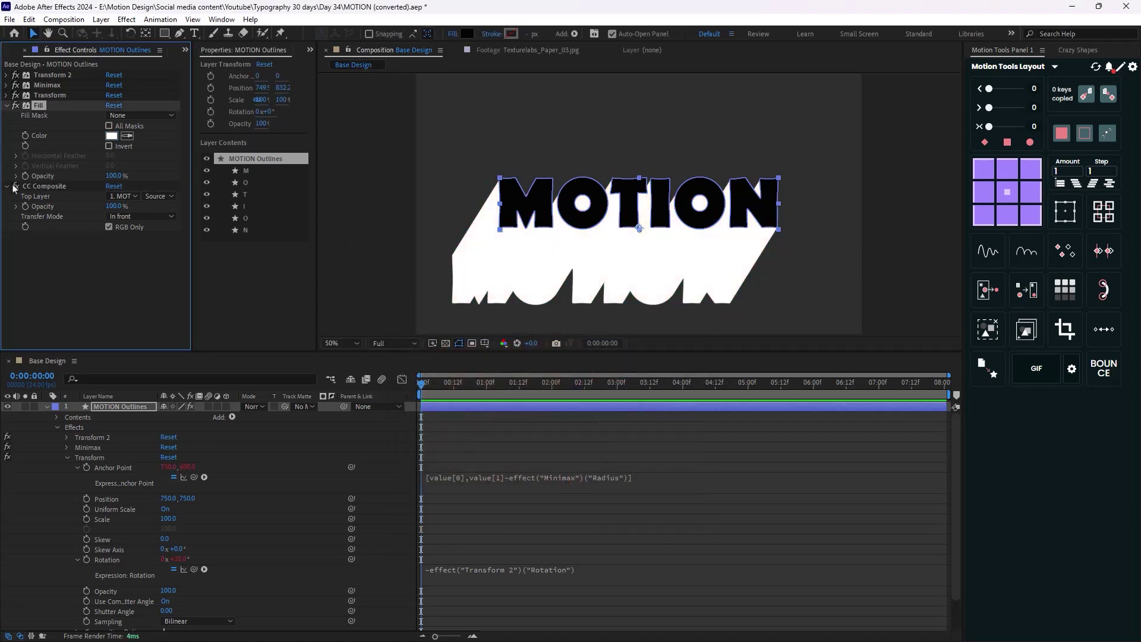
click(9, 187)
click(6, 105)
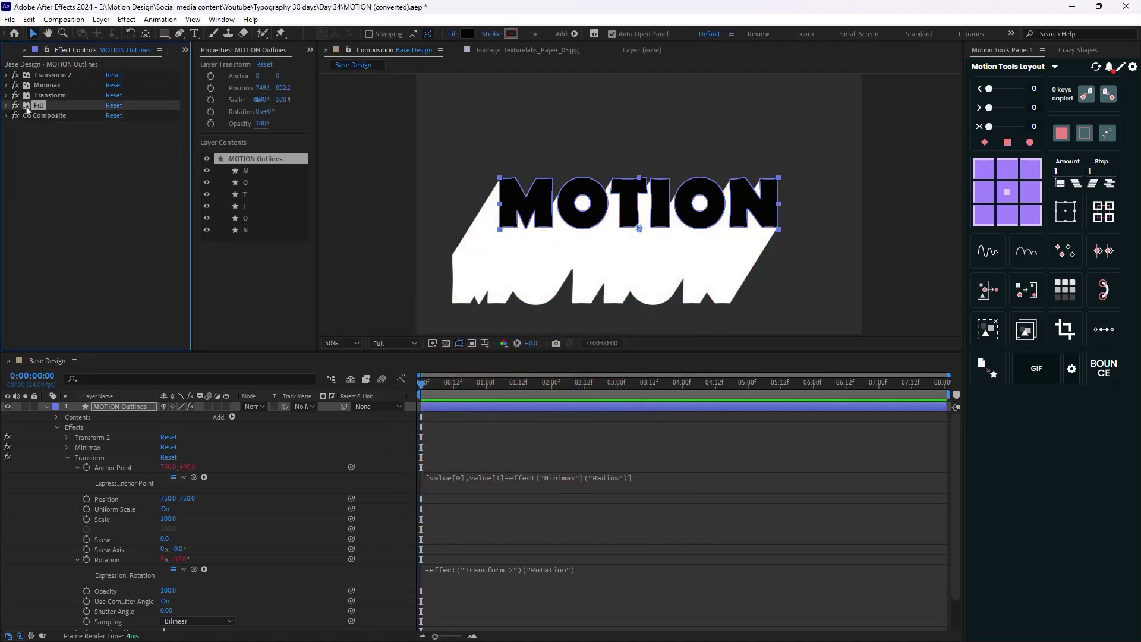
Enable Minimax Radius keyframing and set a keyframe of 150 at one second.
click(37, 77)
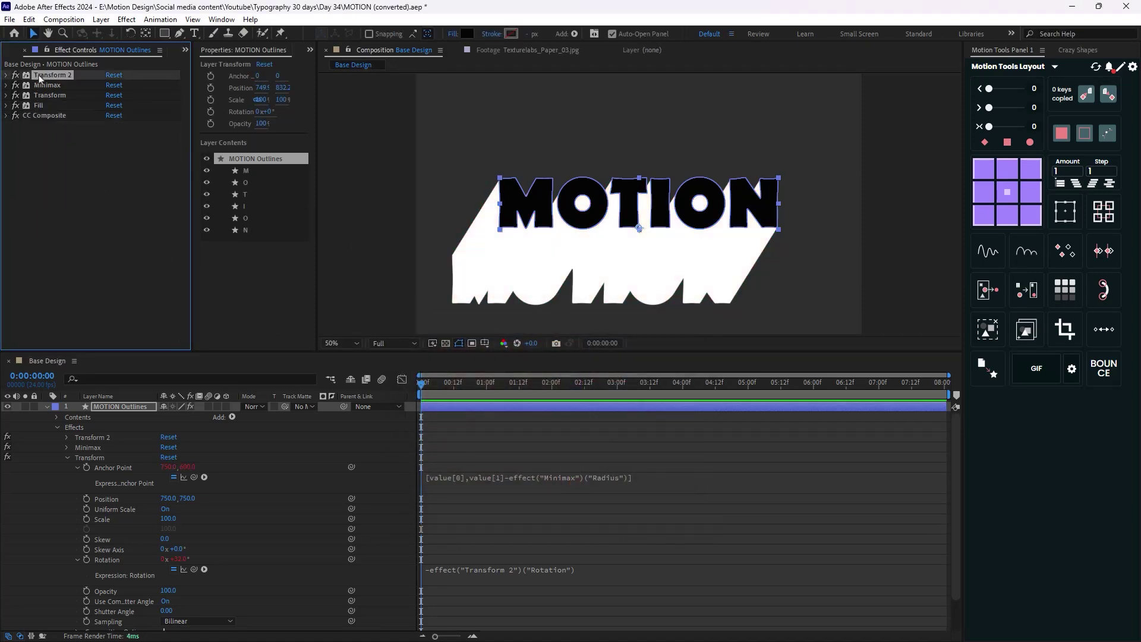
click(48, 85)
click(5, 85)
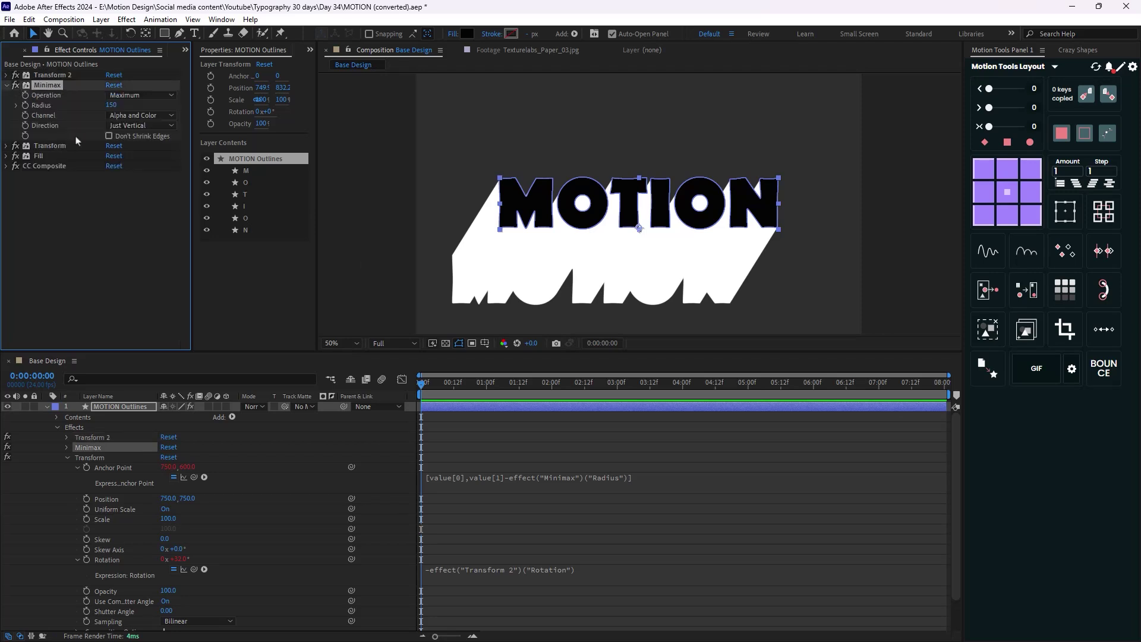
click(26, 105)
drag(438, 386, 486, 386)
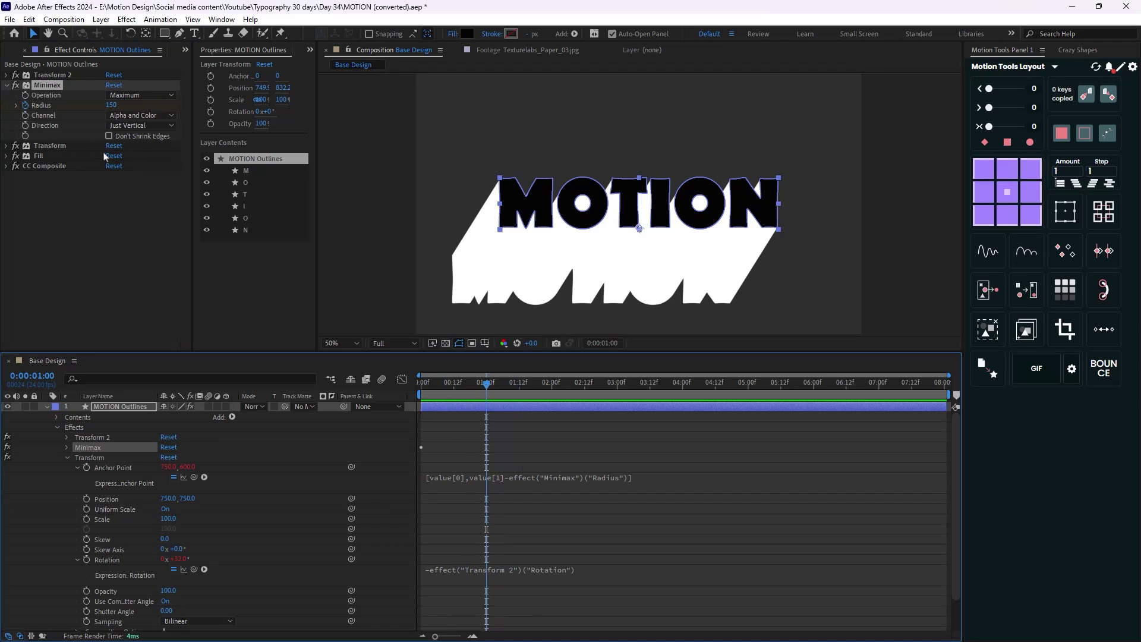
key(u)
click(17, 427)
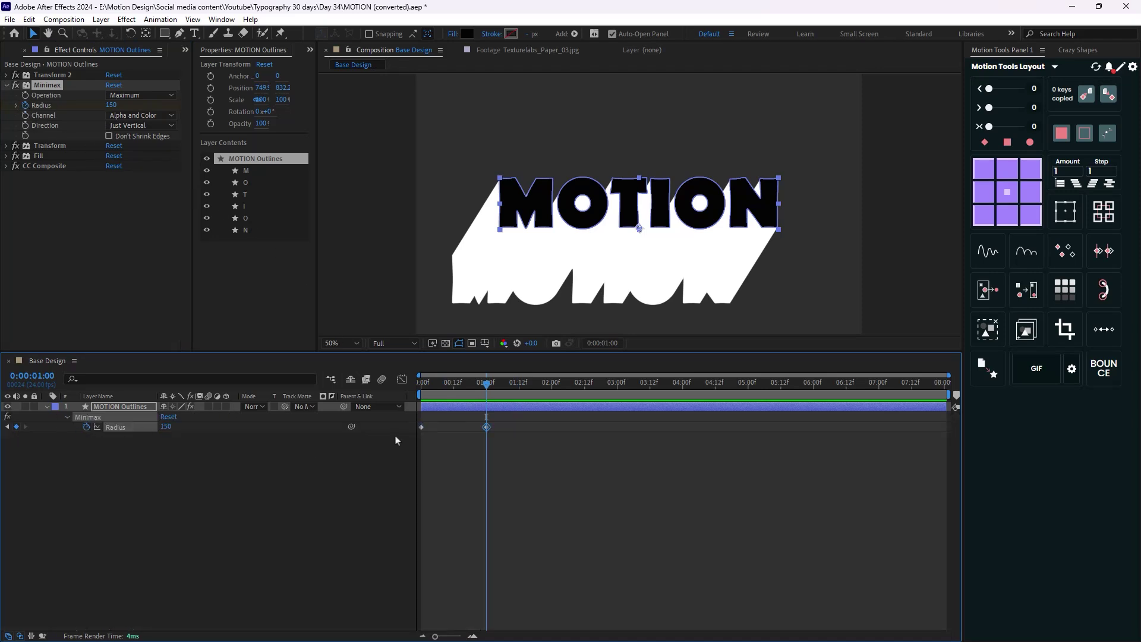
Set the Minimax Radius to 0 at frame 0.
key(Home)
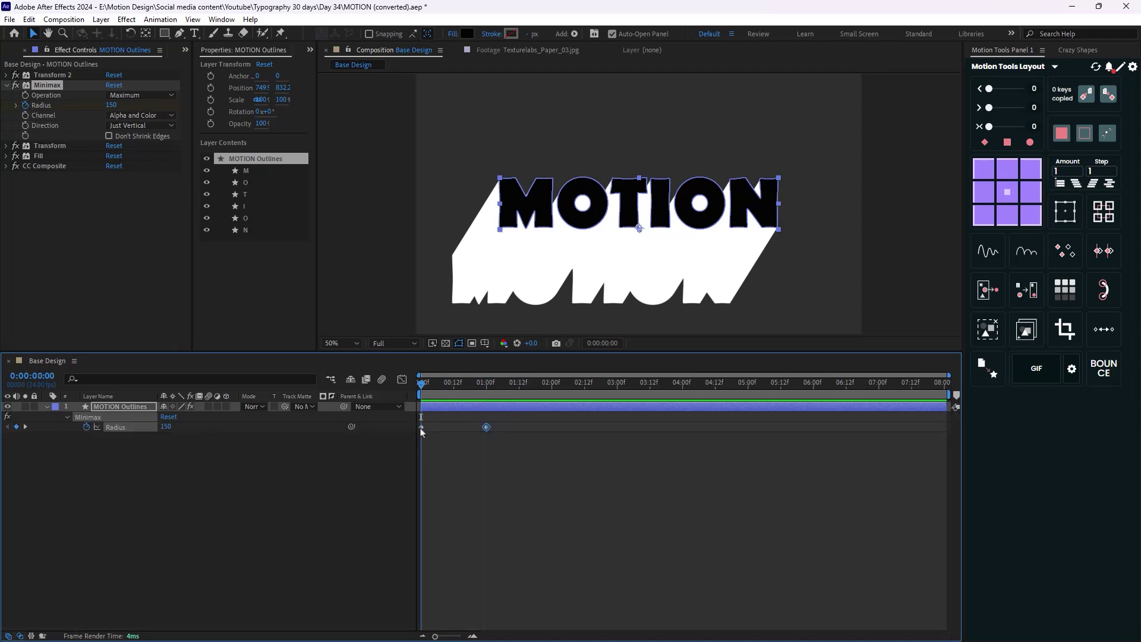
click(175, 430)
click(166, 427)
text(0)
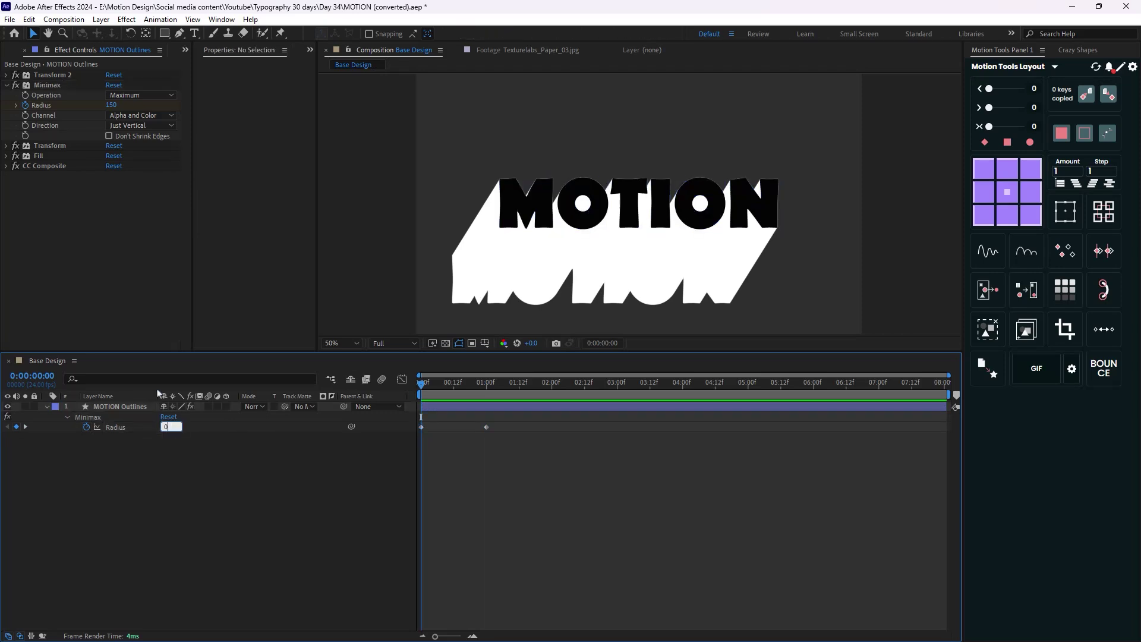
key(Return)
Set Position to 750, 750 and keyframe it at frame 0.
key(p)
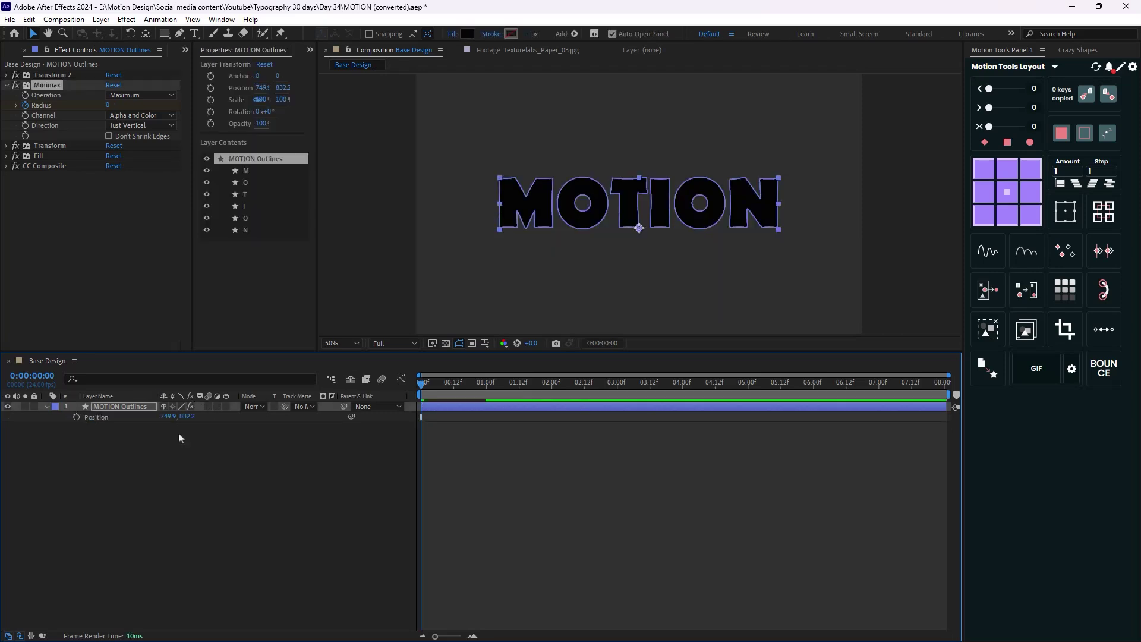
click(166, 417)
click(196, 424)
click(185, 417)
text(825)
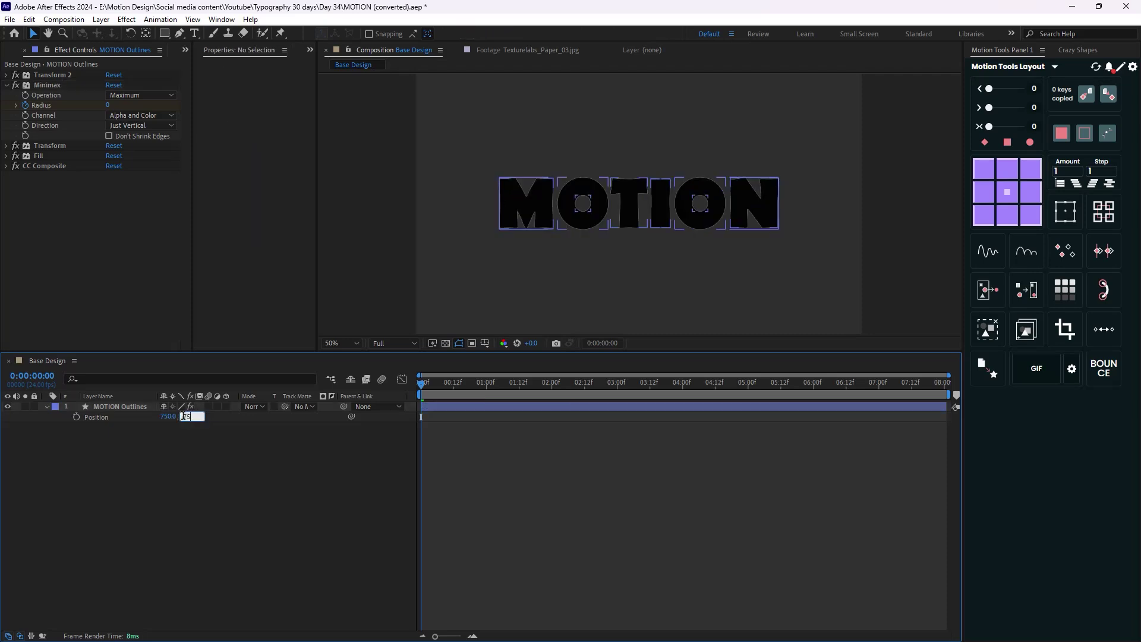
text(750)
key(Return)
key(comma)
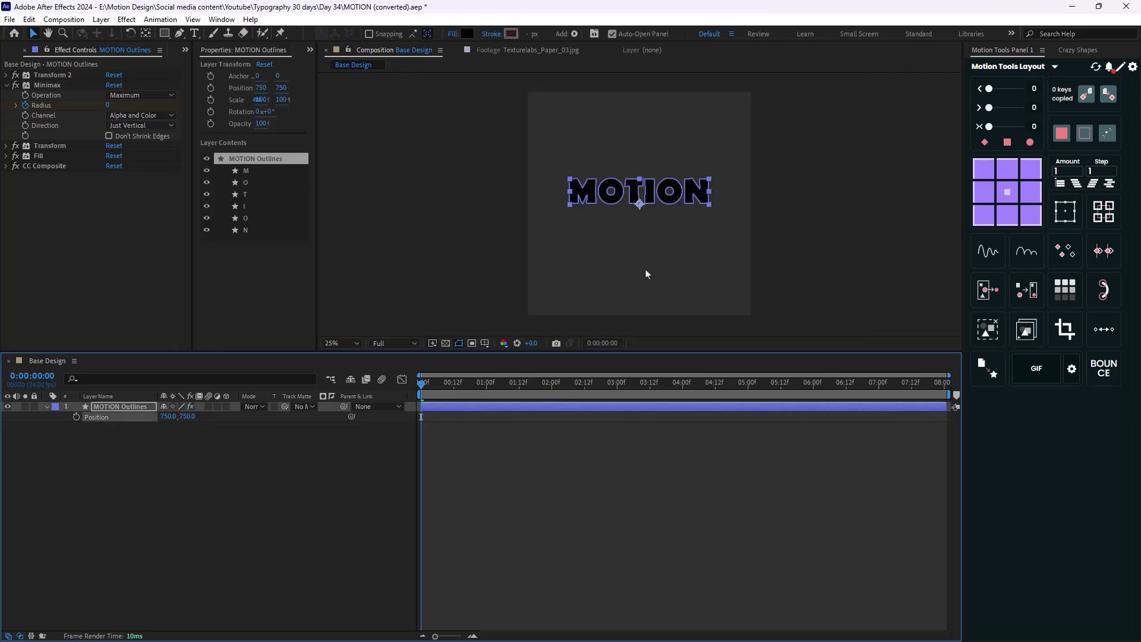
click(76, 417)
Add a Position keyframe of 850, 850 at one second.
key(u)
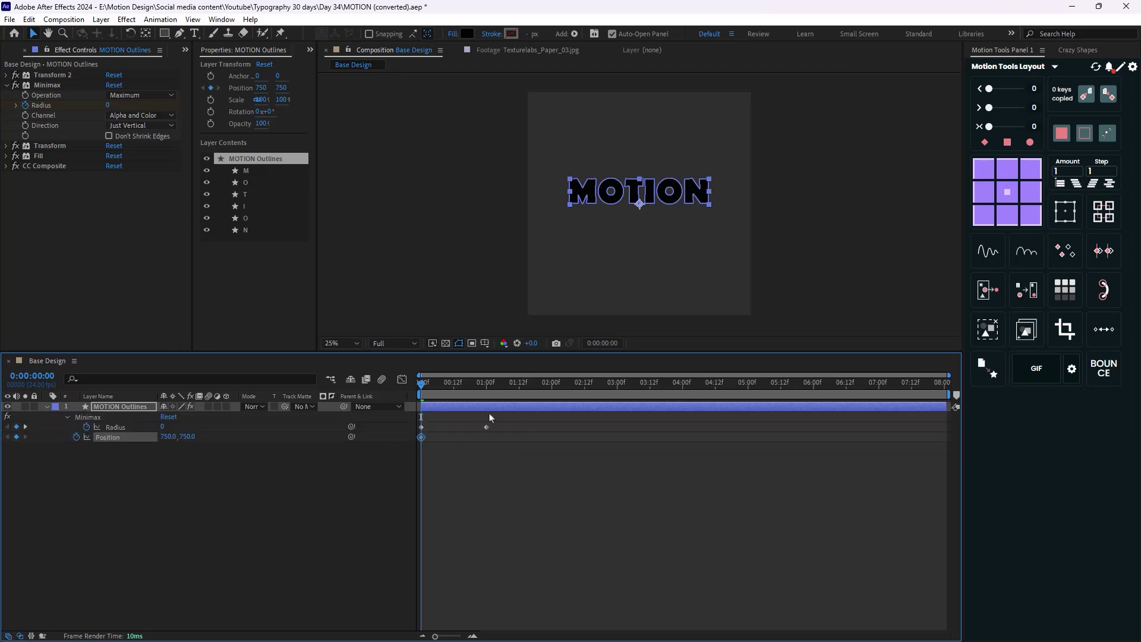
drag(418, 374, 486, 422)
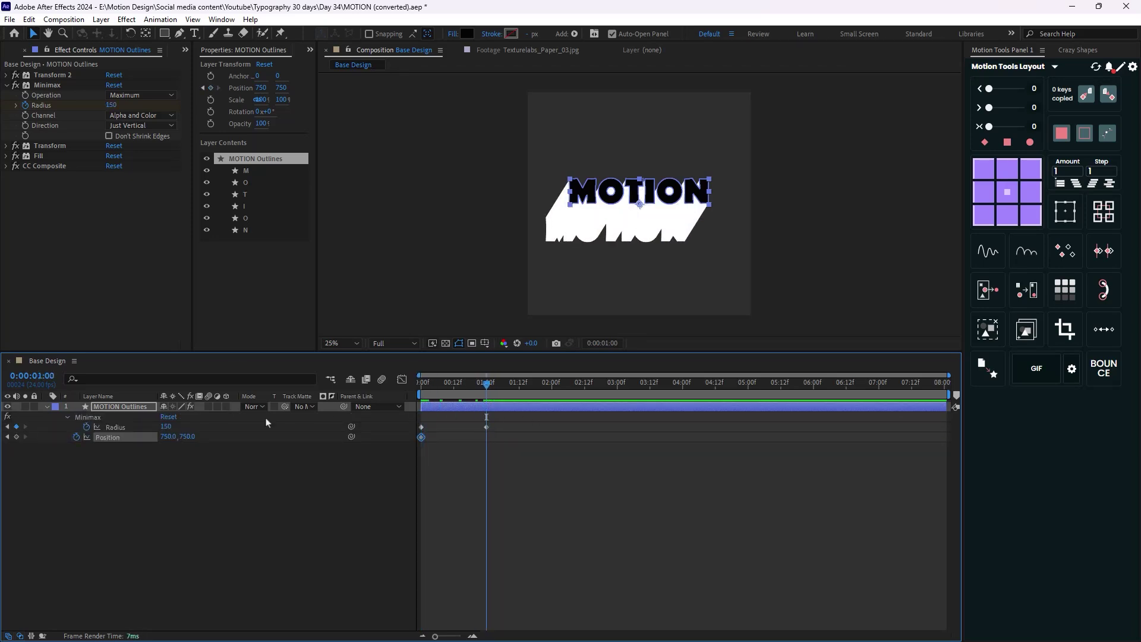
click(168, 439)
text(850)
click(190, 437)
text(850.)
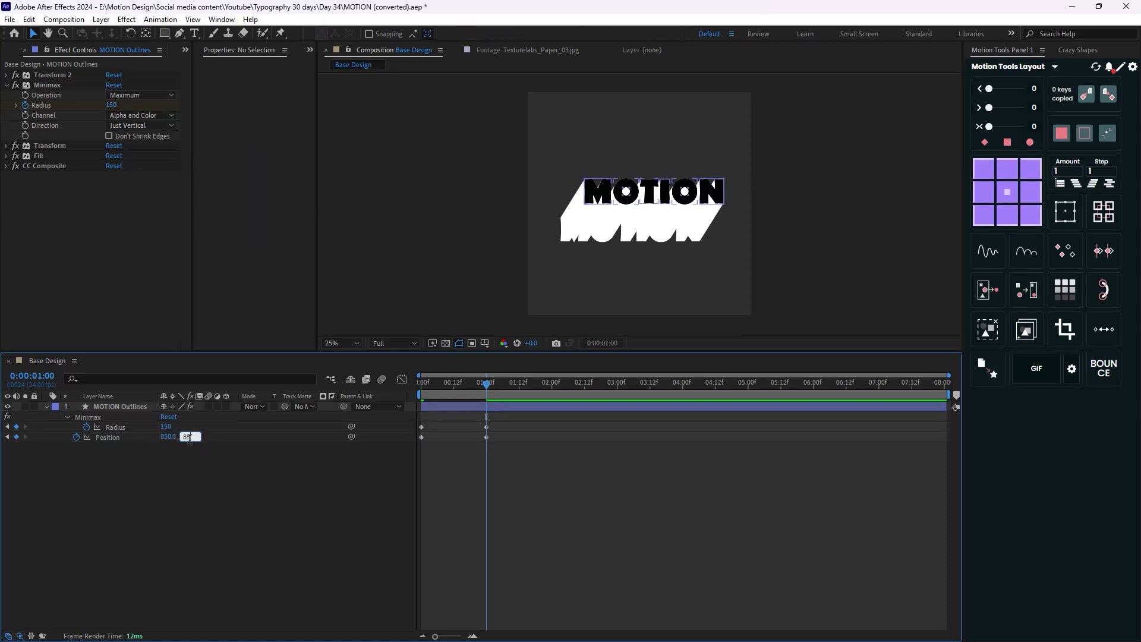
text(0)
key(Return)
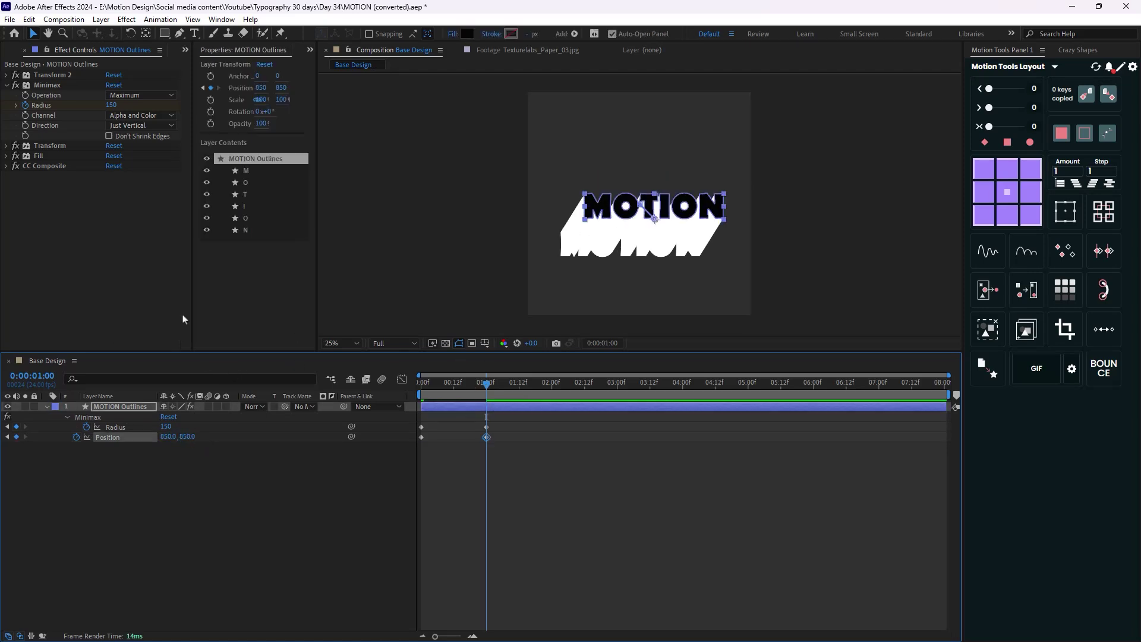
key(ctrl+space)
Apply a new Transform effect to the MOTION layer with a Skew of -10.
text(tra)
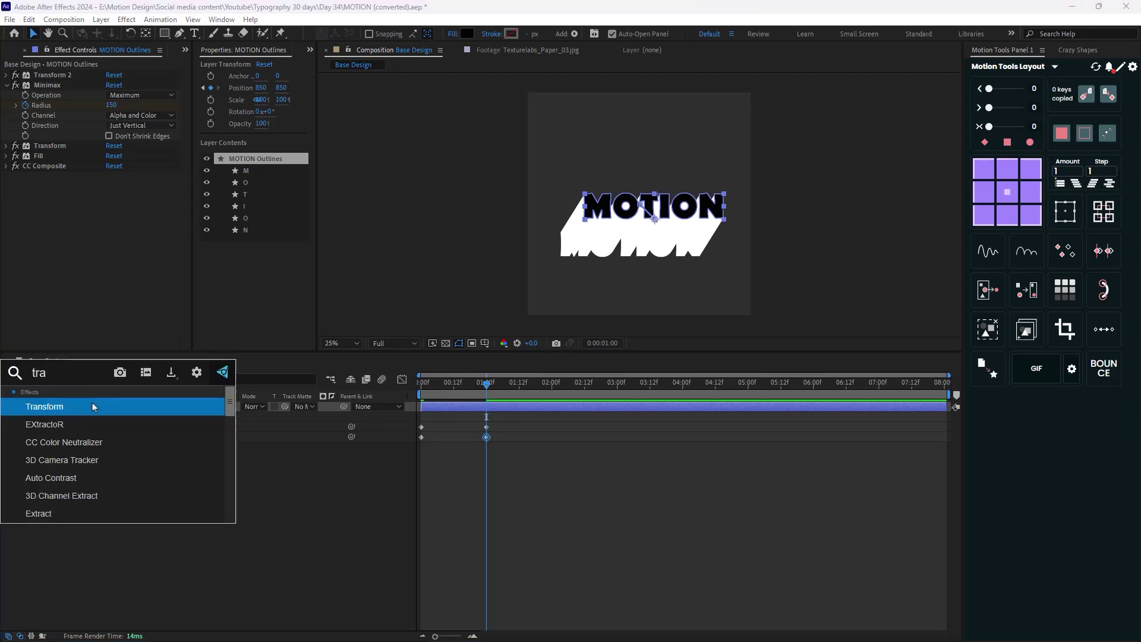
click(81, 406)
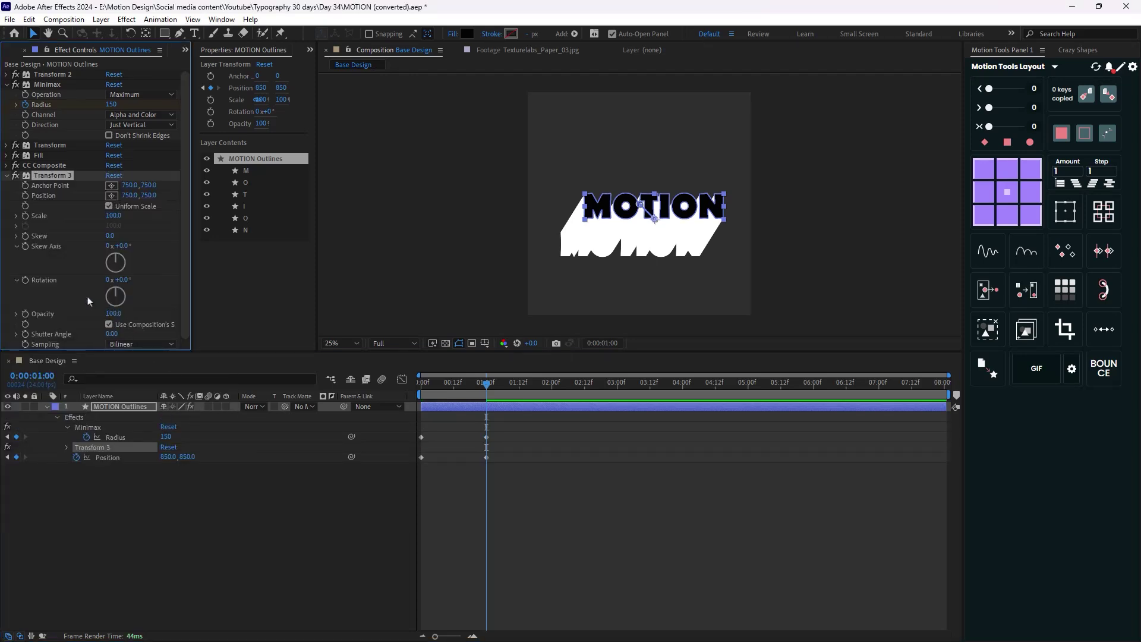
mouse_move(110, 236)
mouse_down()
mouse_move(124, 236)
mouse_move(101, 241)
mouse_move(122, 238)
mouse_up()
click(122, 237)
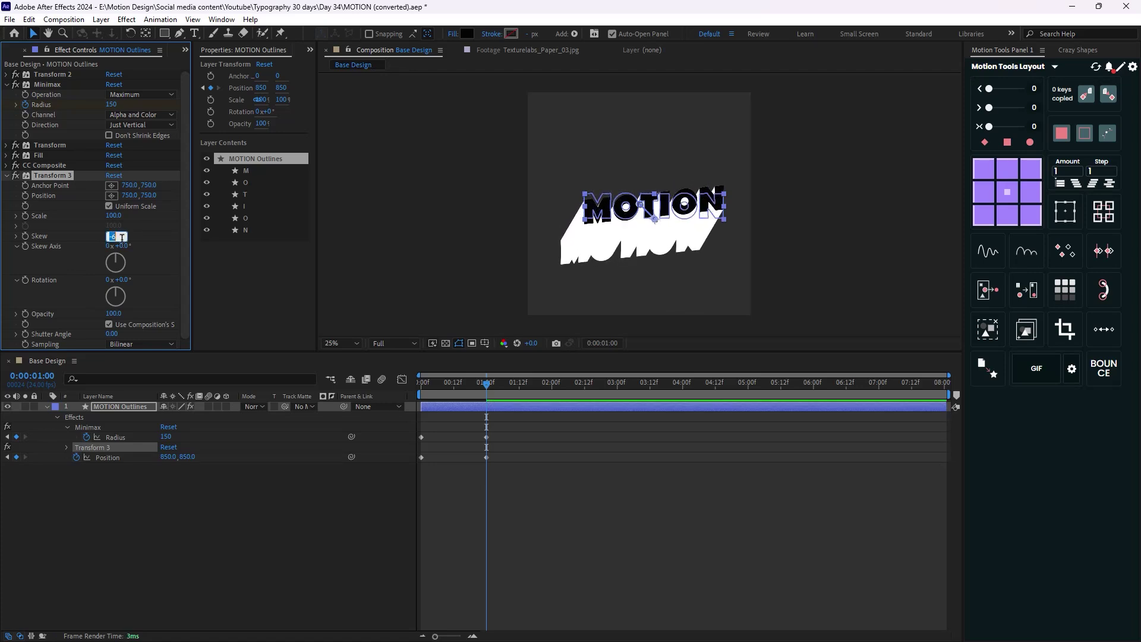
key(Return)
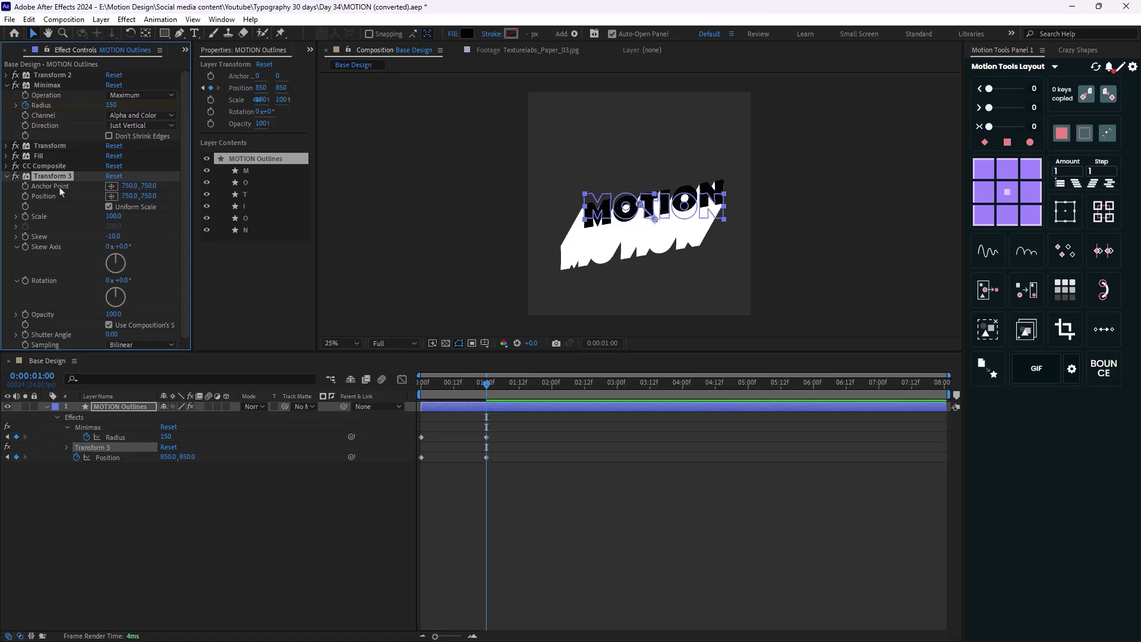
Set Transform 2's Rotation to 250° and return the playhead to the start.
click(7, 75)
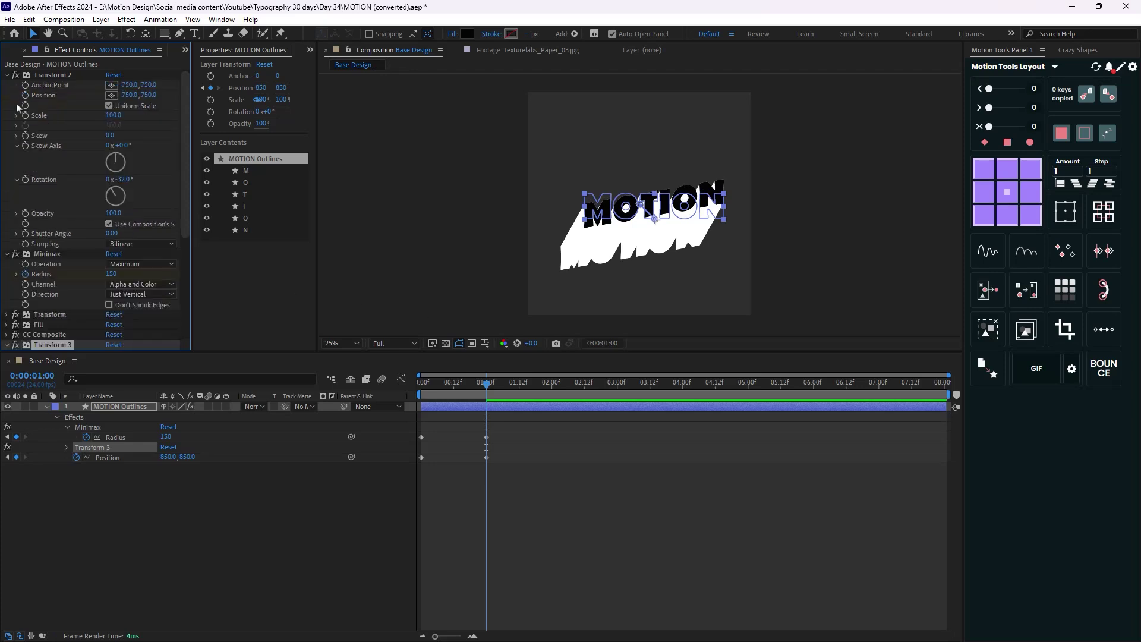
click(129, 192)
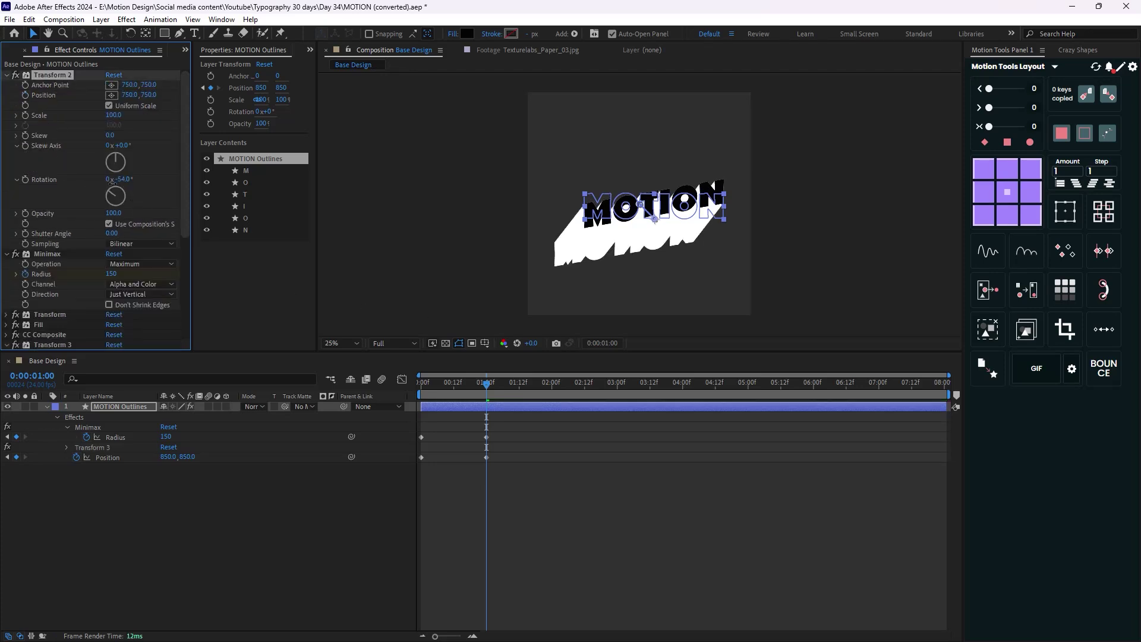
click(122, 179)
text(2)
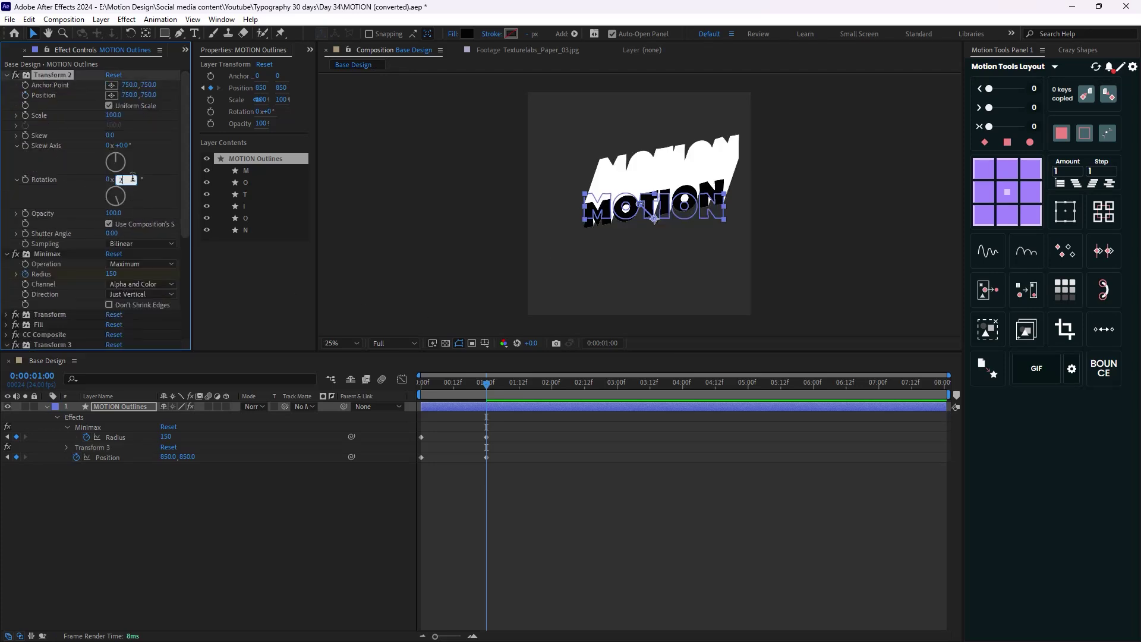
text(50)
key(Return)
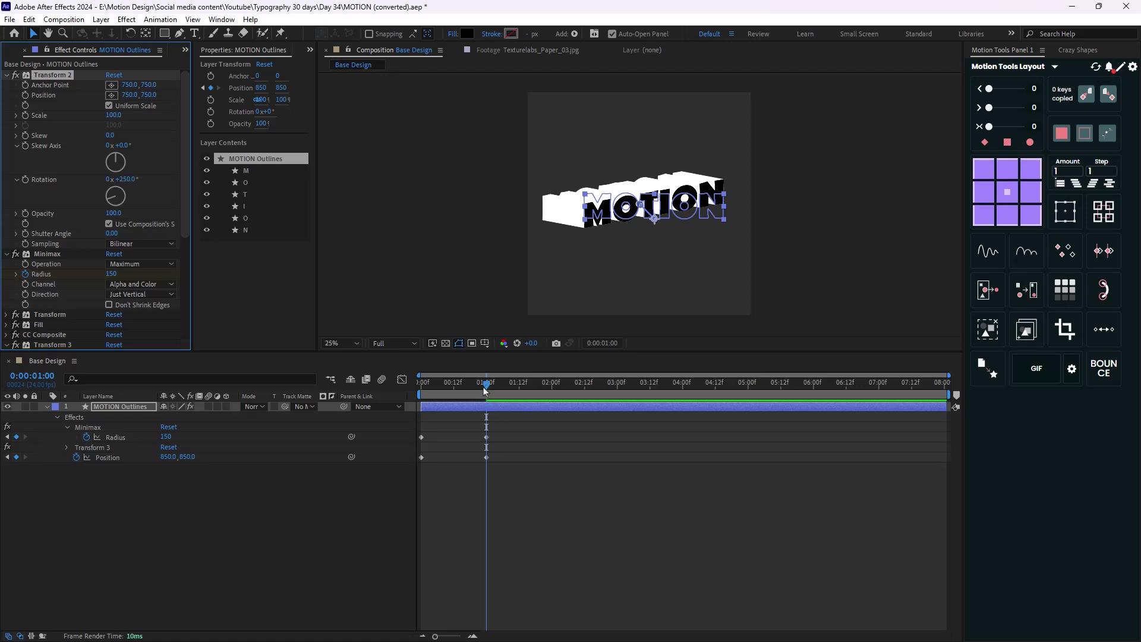
drag(487, 387, 409, 395)
click(402, 497)
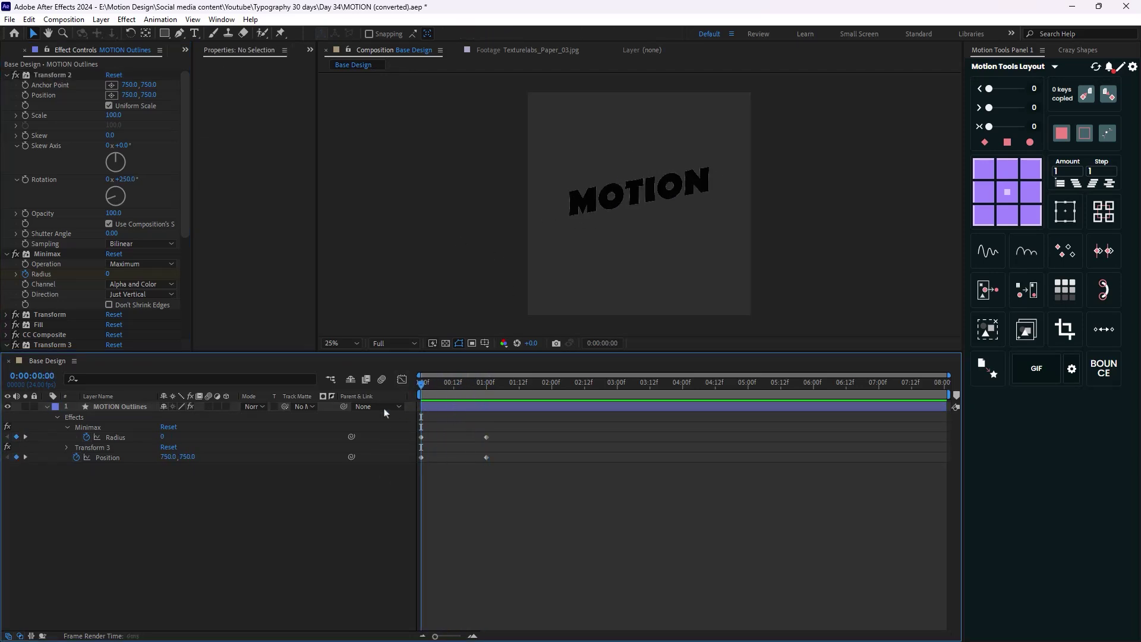
Create a 1500×1500 composition named OFFSET and nest the Base Design comp inside it.
click(54, 409)
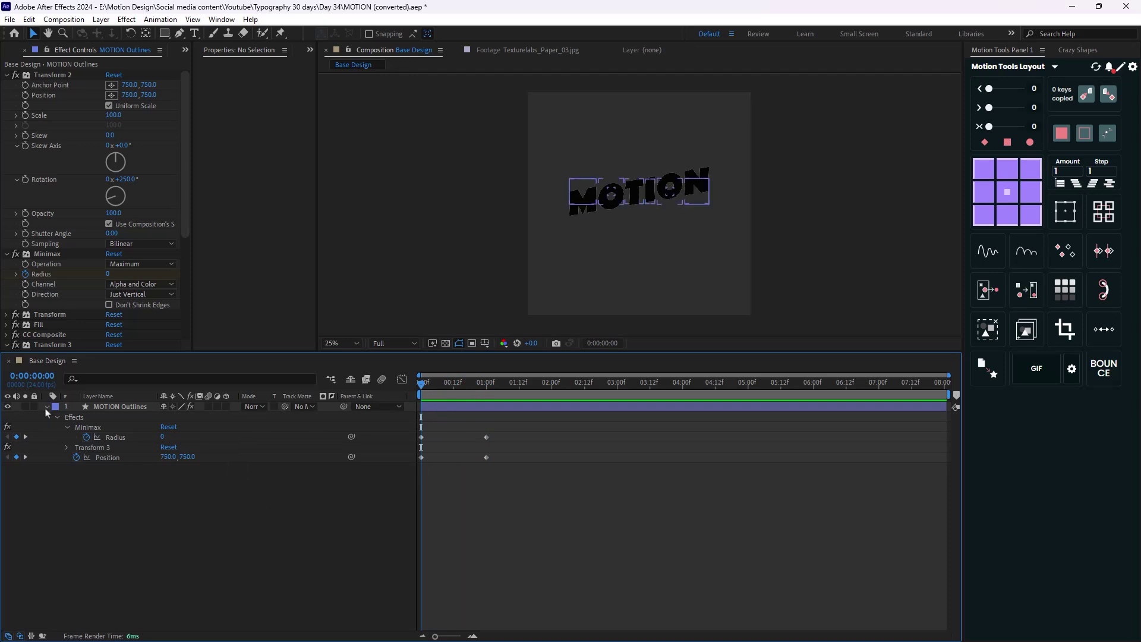
click(47, 407)
click(134, 458)
key(ctrl+0)
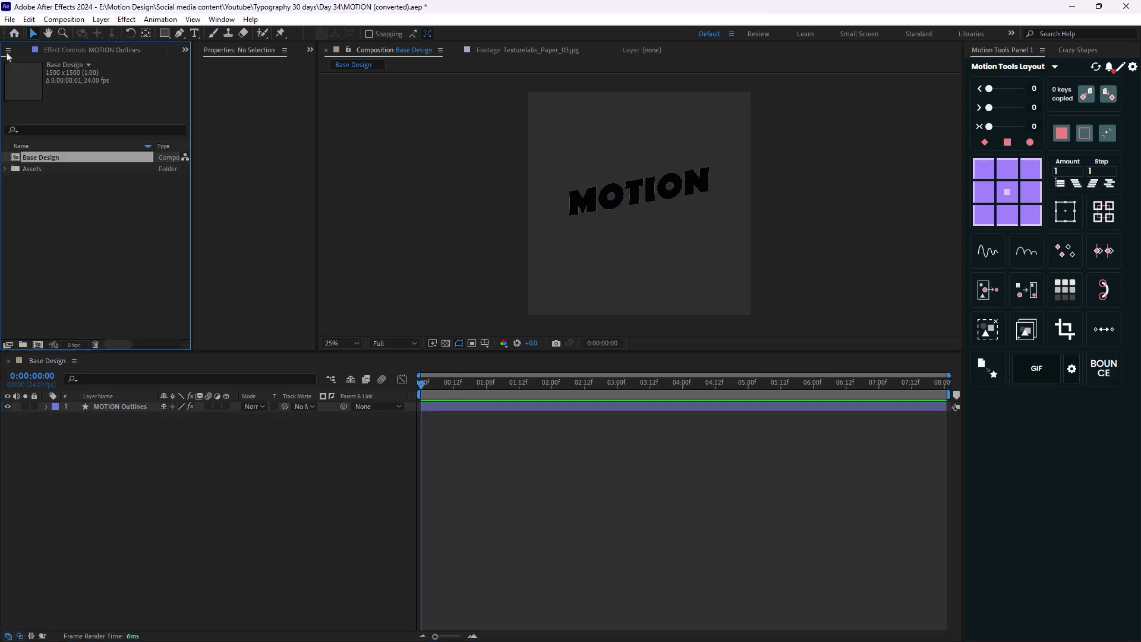
right_click(82, 242)
click(126, 250)
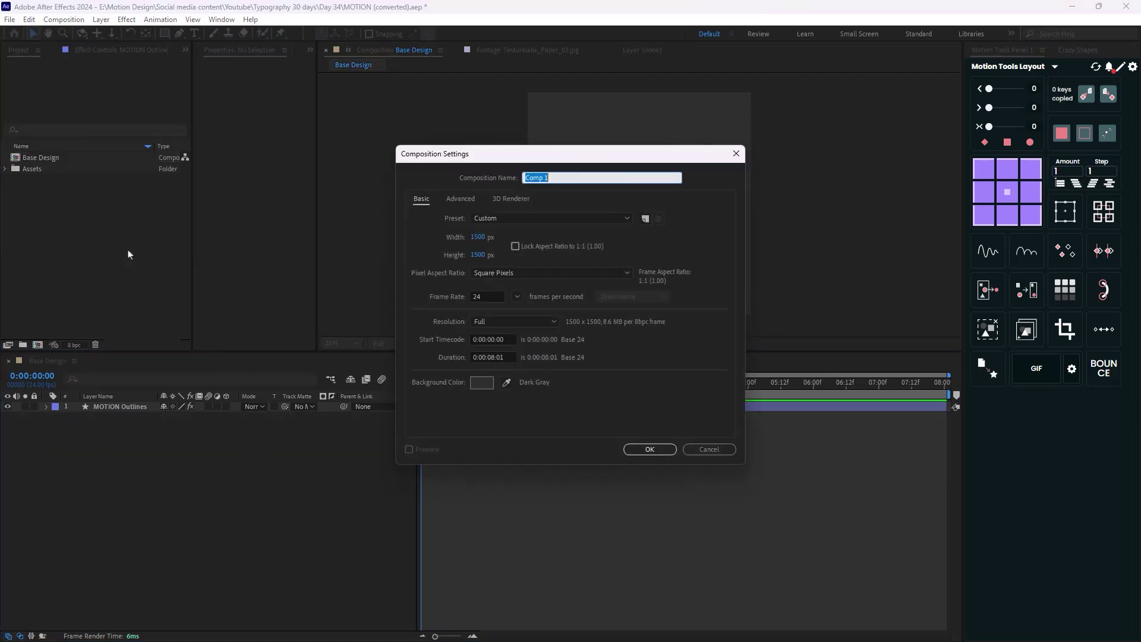
text(0)
click(646, 448)
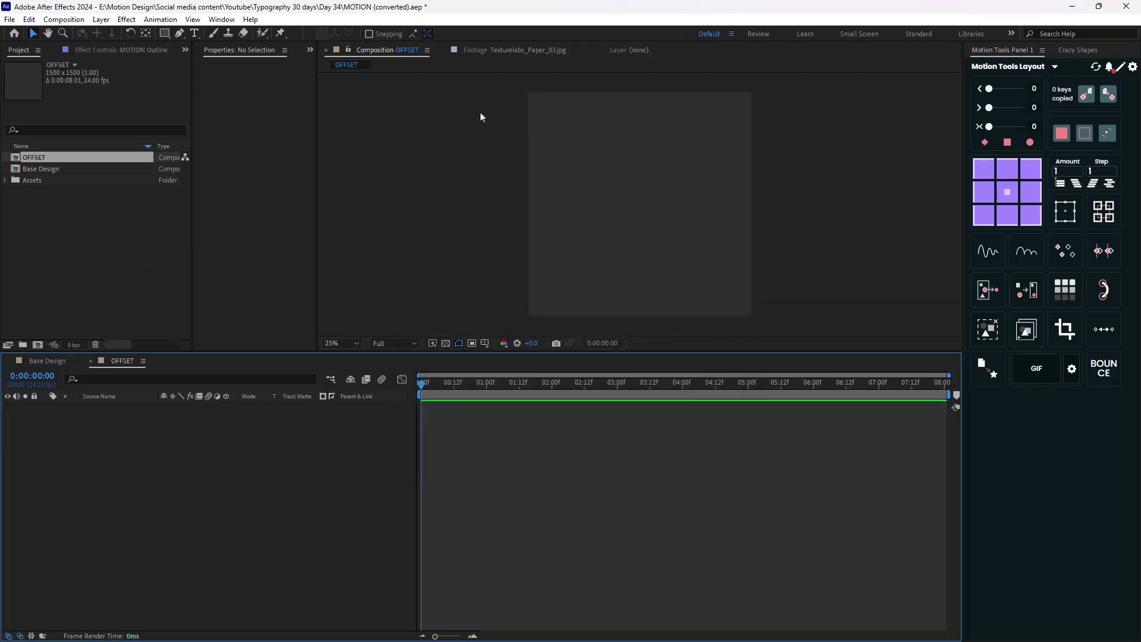
drag(60, 172, 149, 410)
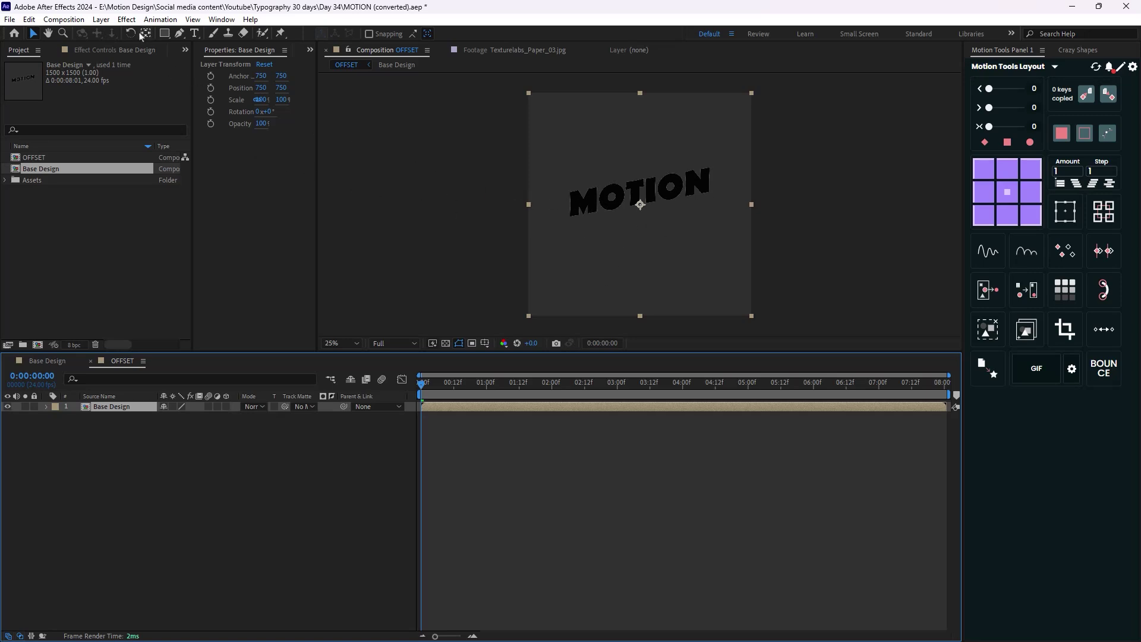
Open the Essential Graphics panel from the Window menu.
click(84, 19)
mouse_move(121, 21)
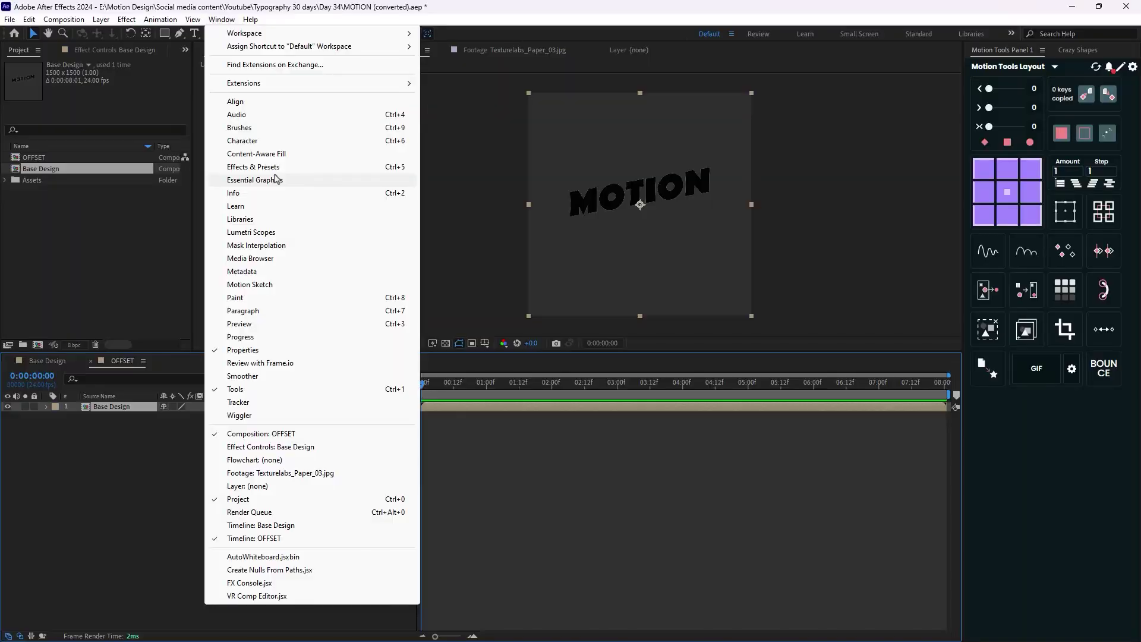
click(278, 180)
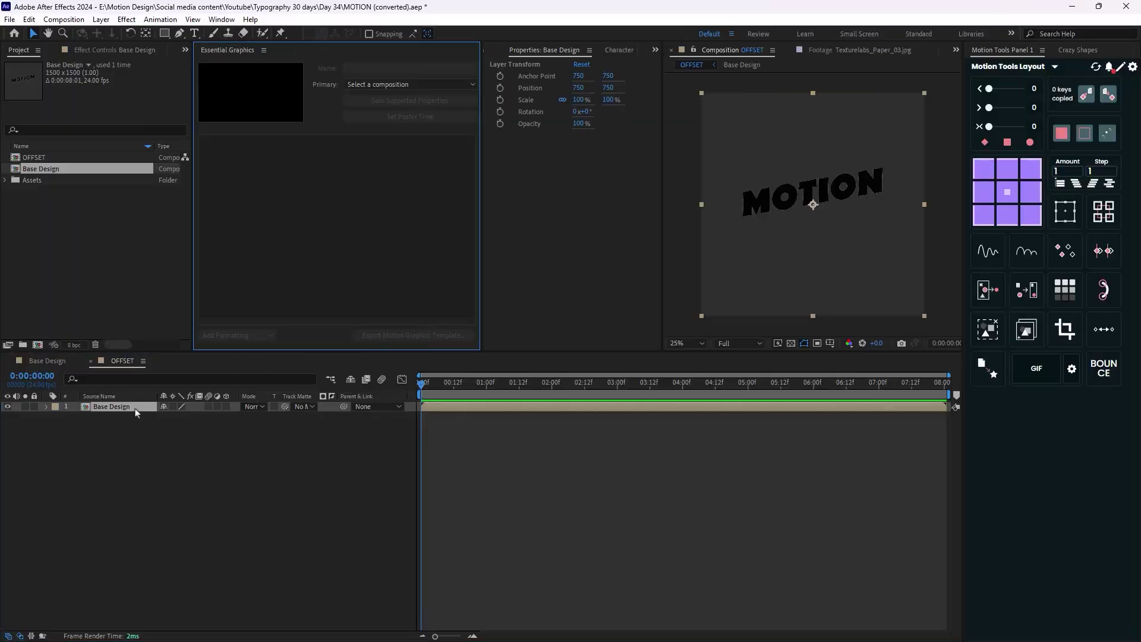
Make Base Design the primary Essential Graphics comp and filter the MOTION Outlines layer to its opacity properties.
click(379, 86)
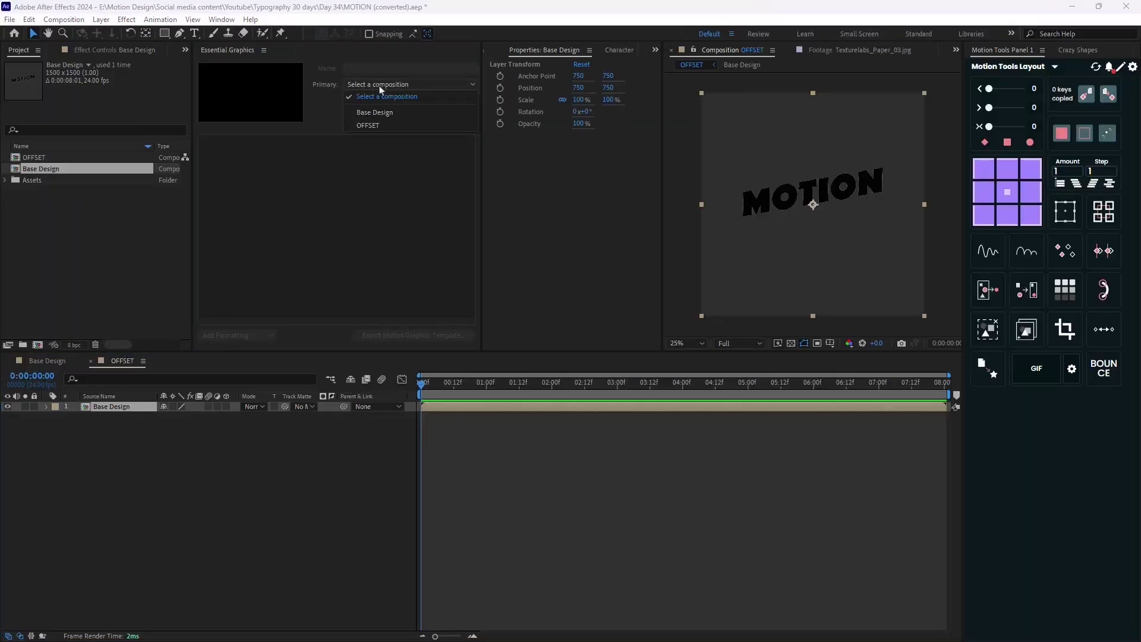
click(395, 114)
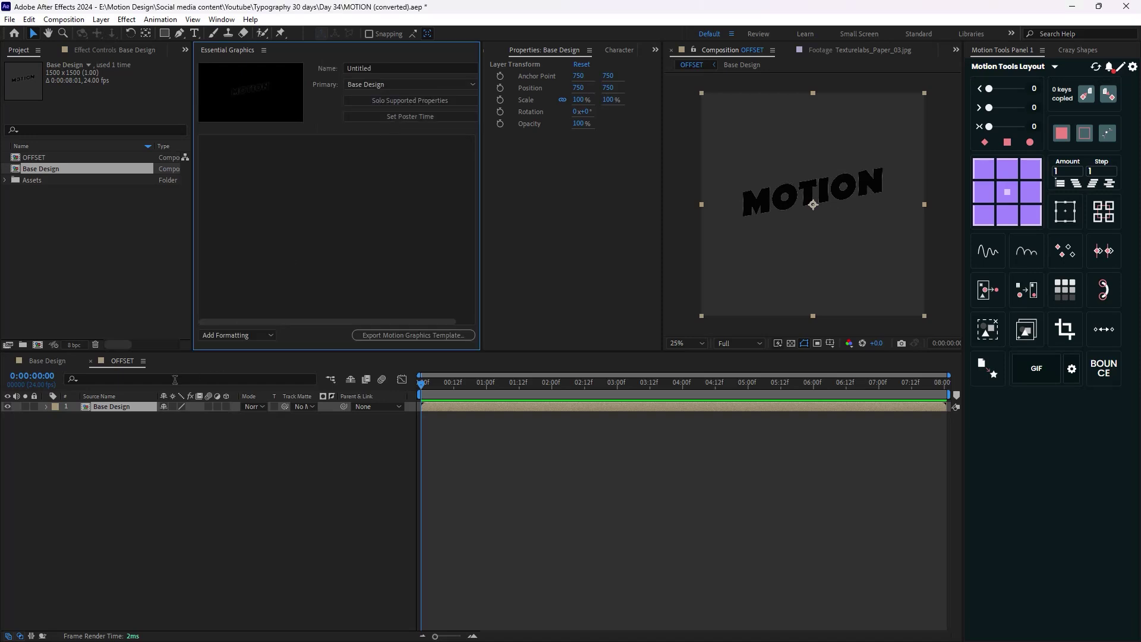
double_click(138, 410)
click(139, 409)
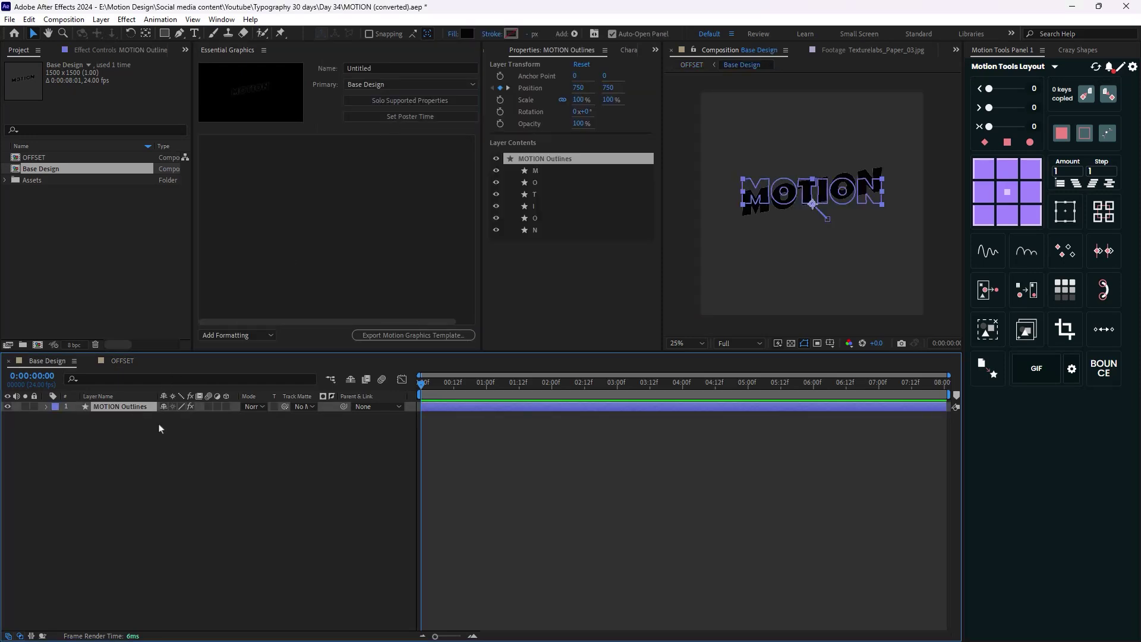
key(t)
click(127, 379)
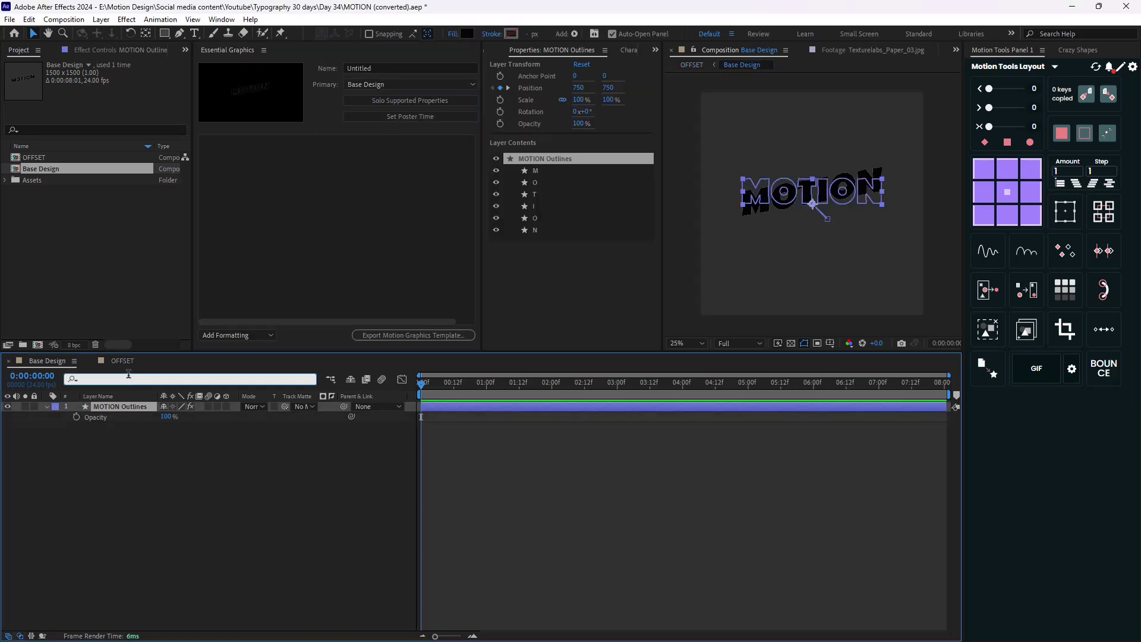
text(opaci)
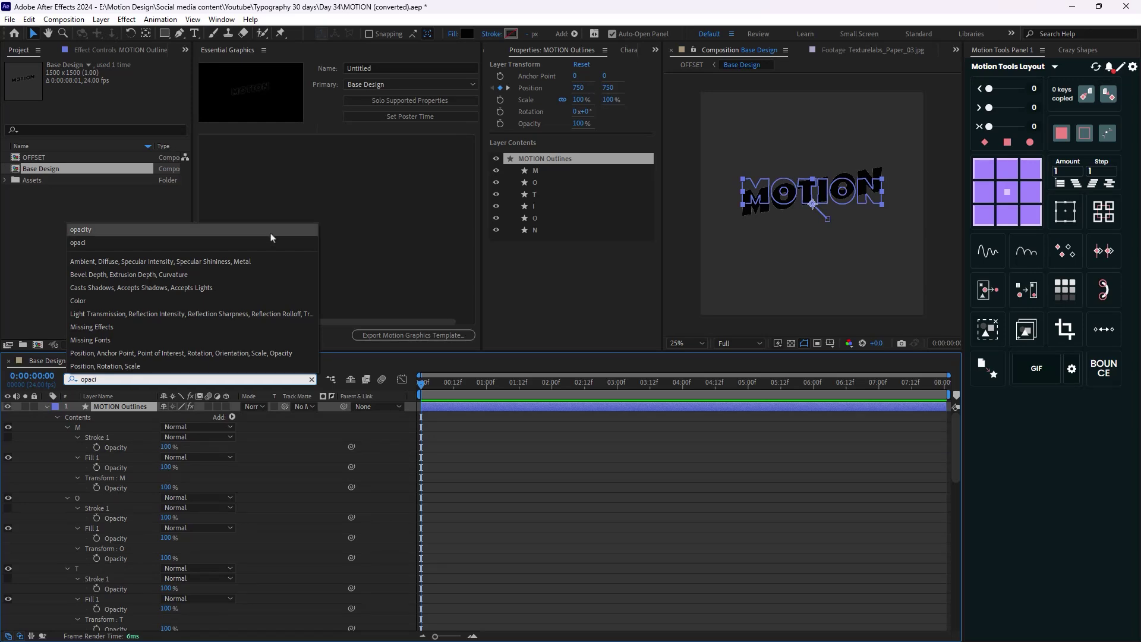
Add the M, O, T, I, O and N letter Opacity properties to Essential Graphics.
drag(119, 488, 268, 237)
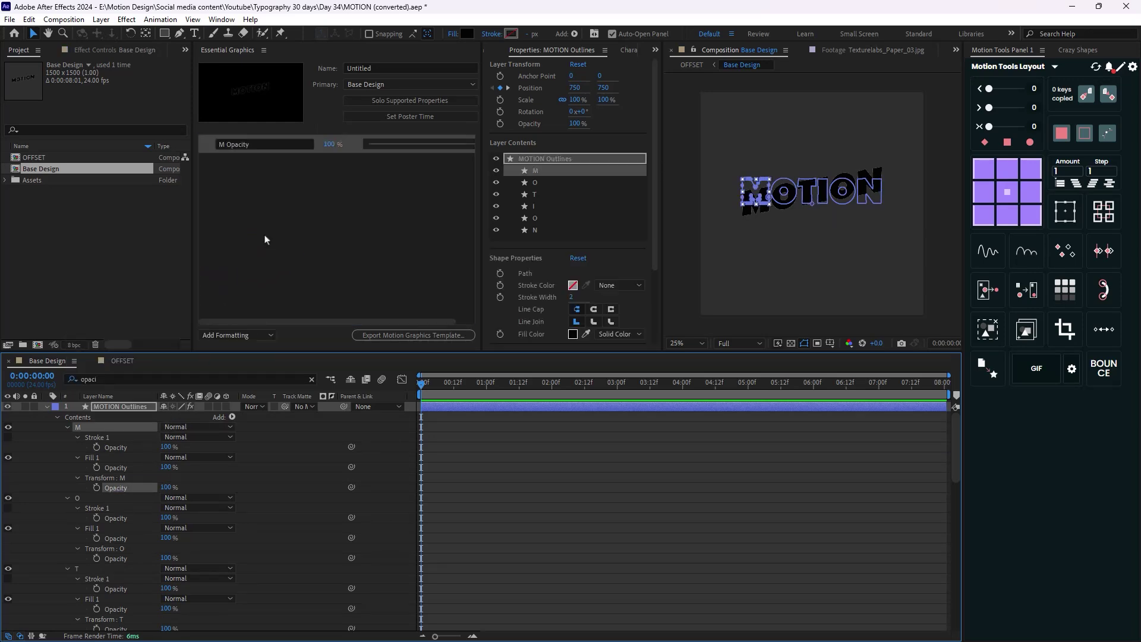
scroll(118, 535, down, 2)
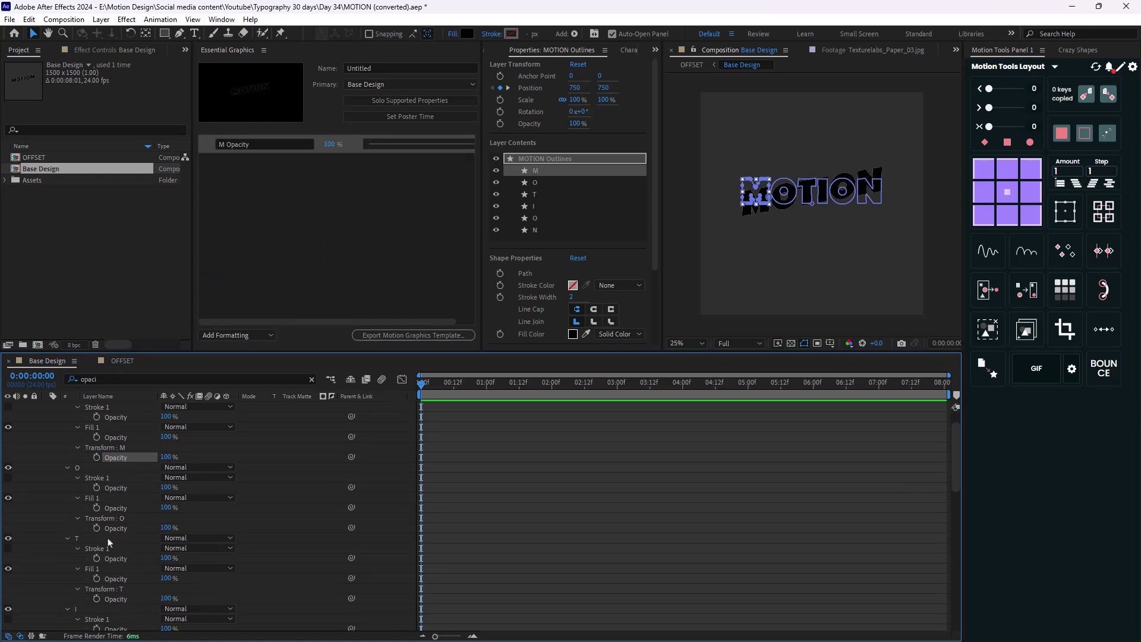
drag(114, 528, 268, 178)
scroll(111, 532, down, 3)
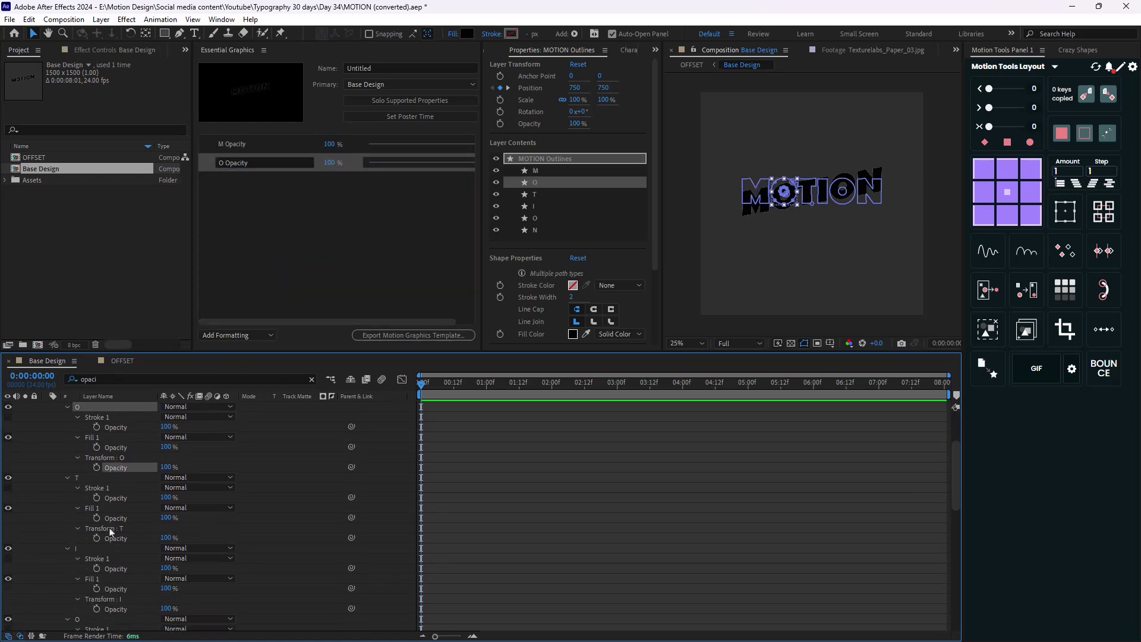
drag(116, 538, 357, 280)
scroll(122, 522, down, 3)
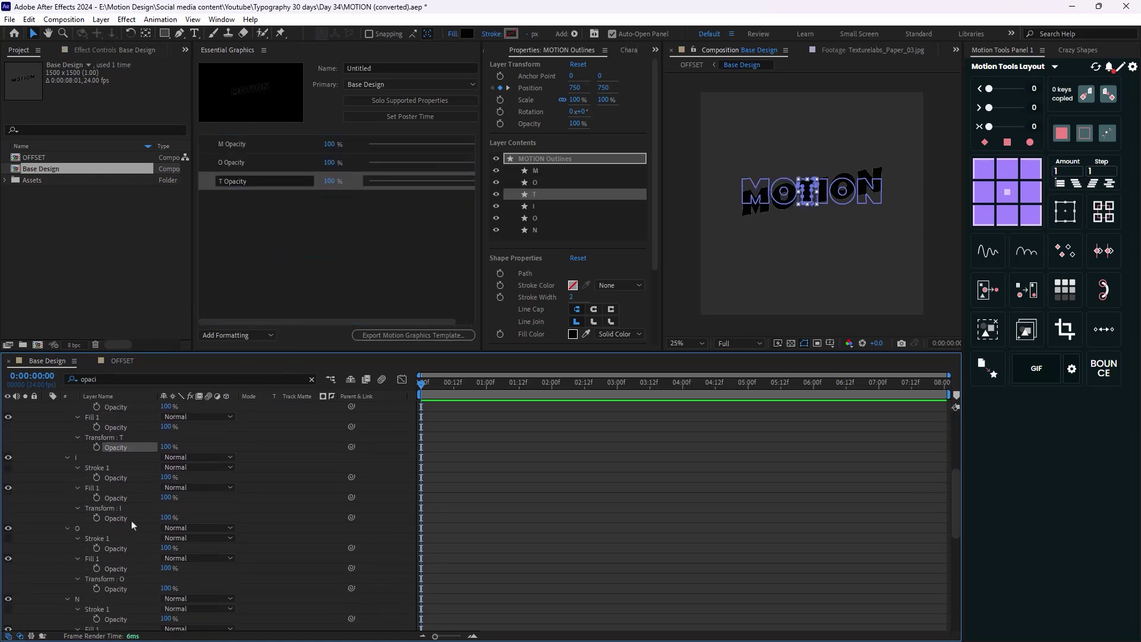
drag(122, 522, 321, 199)
scroll(114, 526, down, 3)
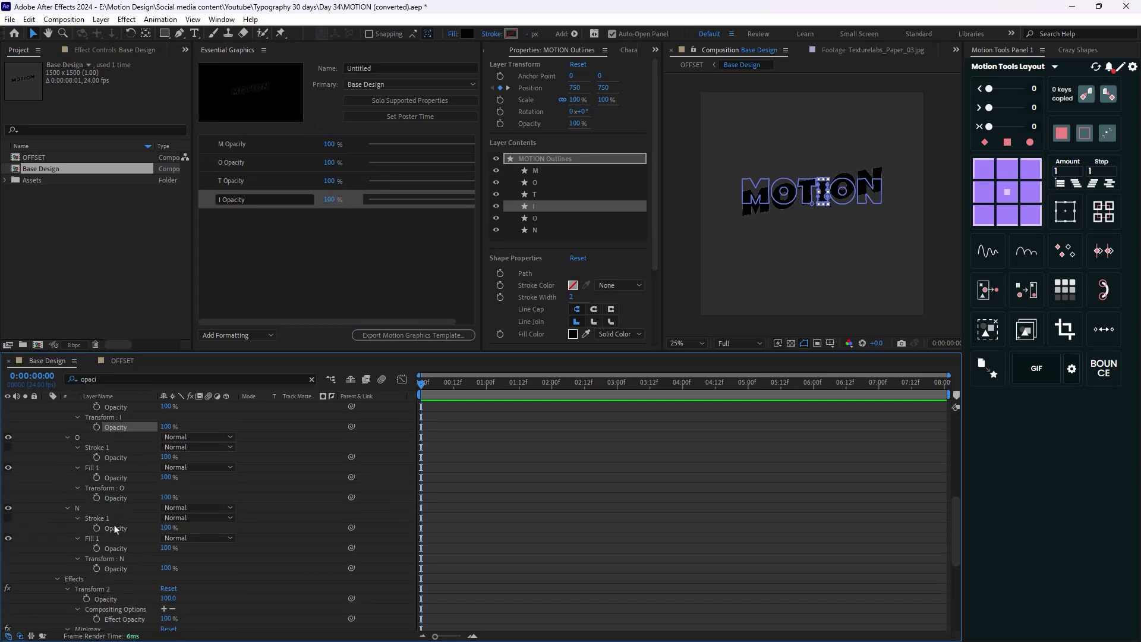
drag(116, 498, 321, 223)
scroll(116, 533, down, 3)
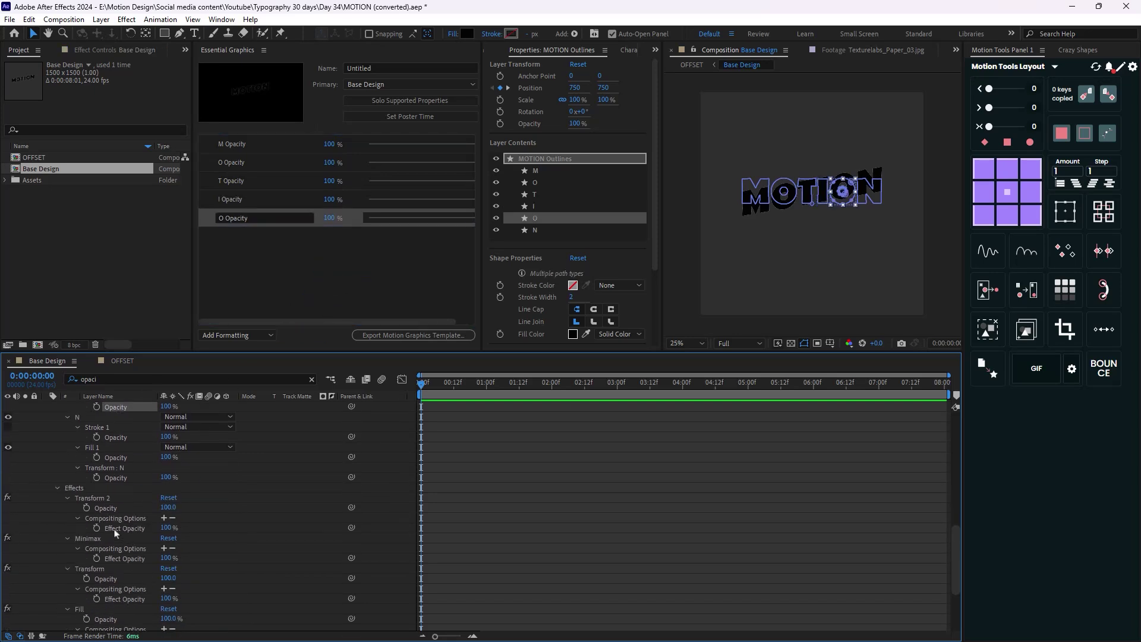
drag(116, 478, 321, 238)
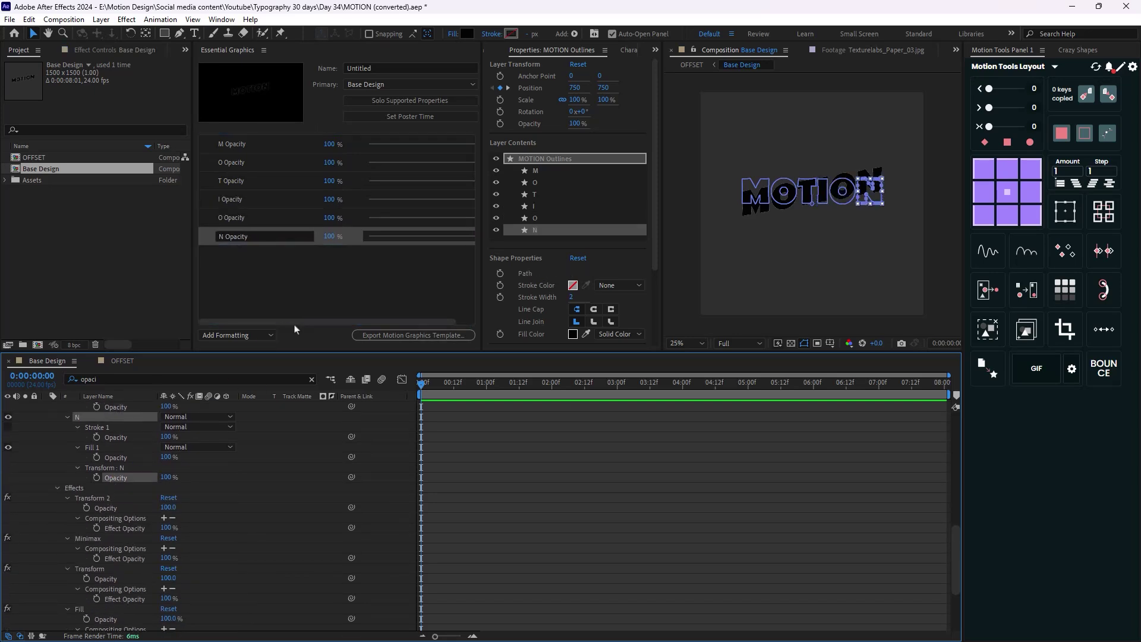
Close Essential Graphics and duplicate the Base Design layer in OFFSET into six copies.
click(263, 50)
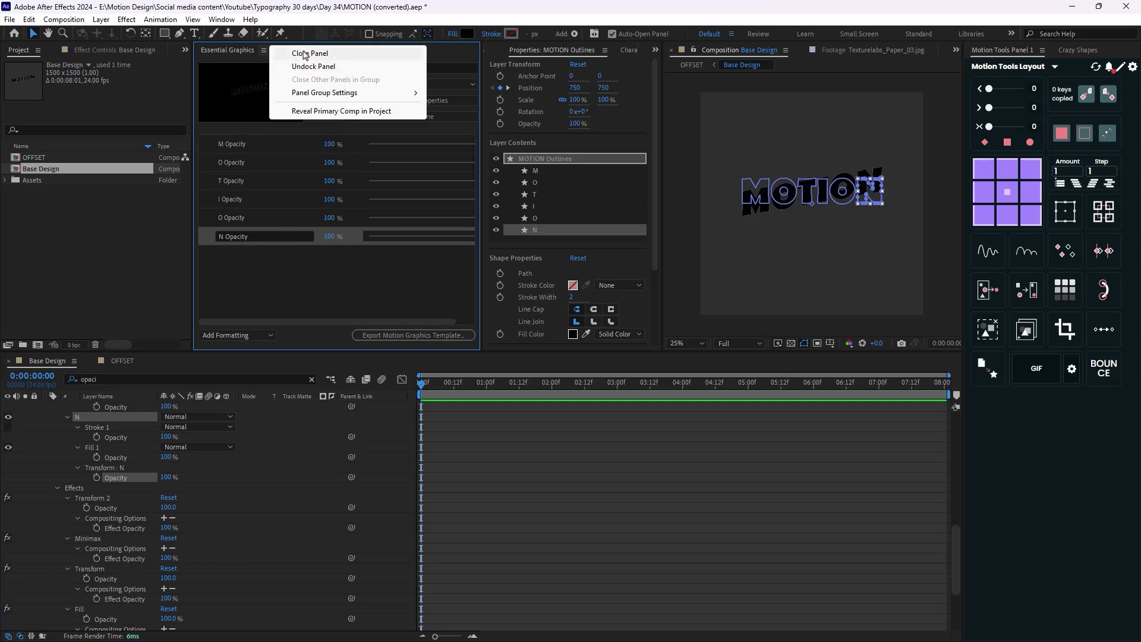
click(295, 51)
click(121, 361)
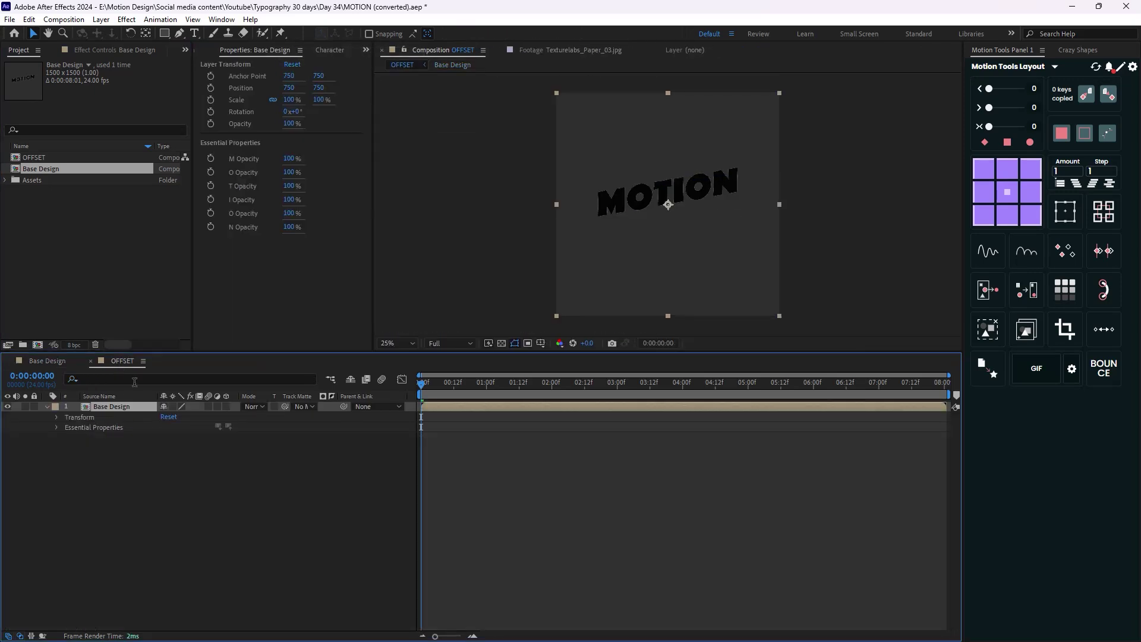
click(57, 429)
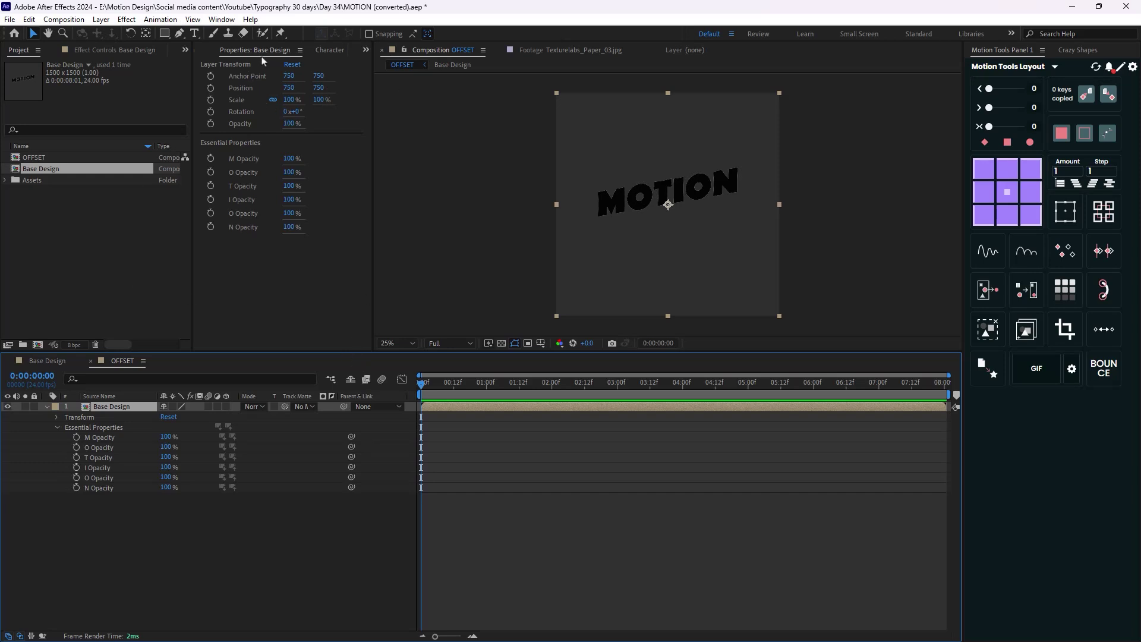
click(46, 408)
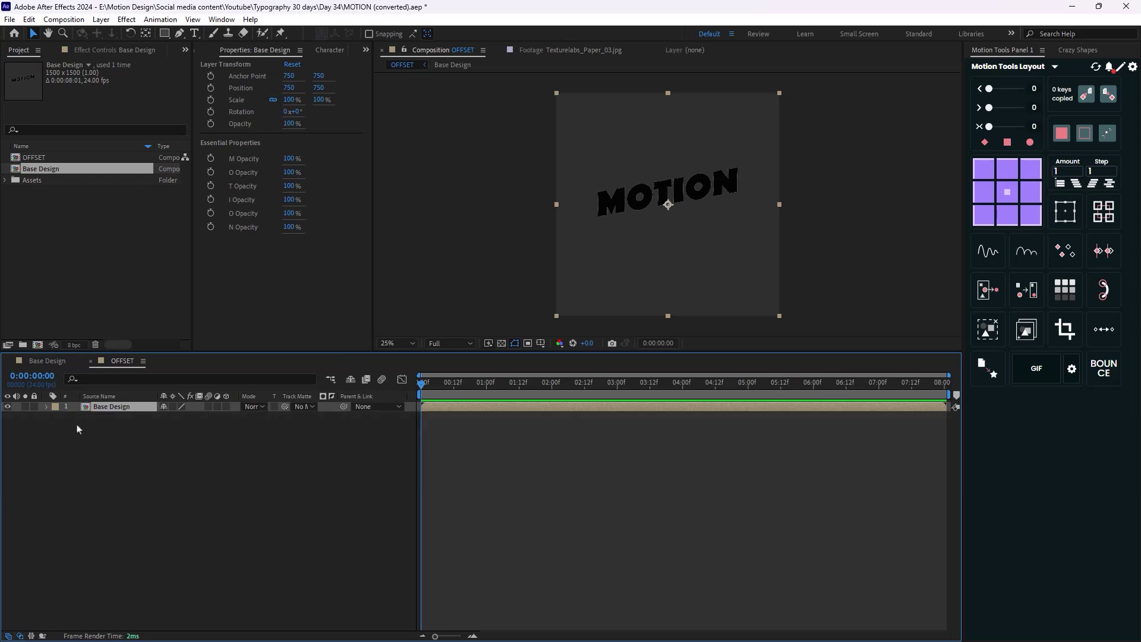
key(ctrl+d)
key(ctrl+d)
key(ctrl+d)
key(ctrl+d)
key(ctrl+d)
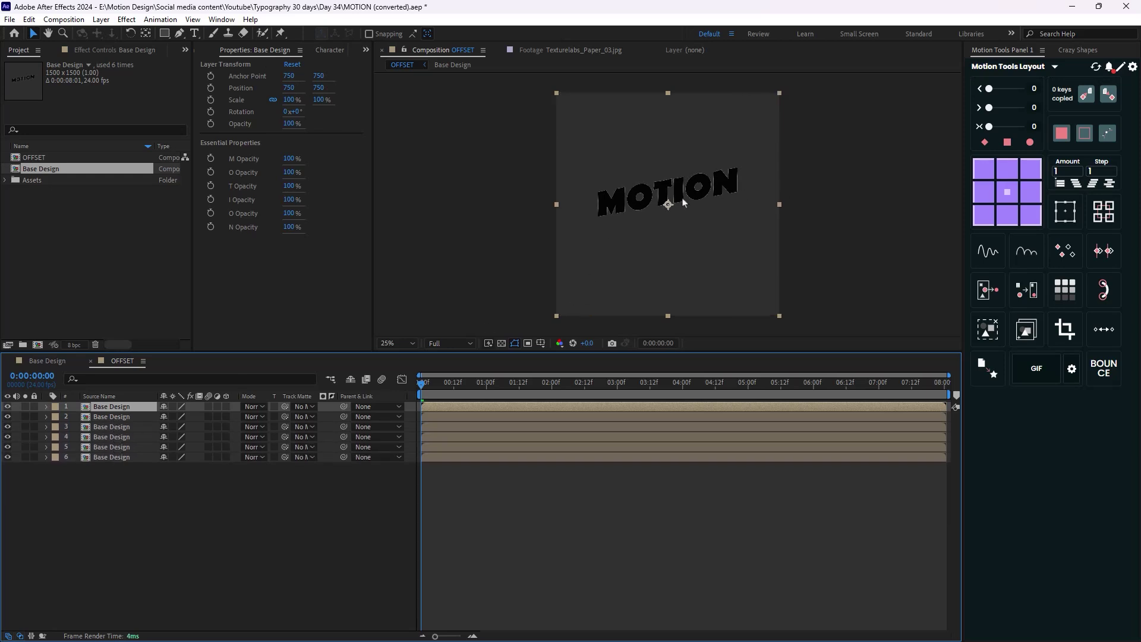
Rename the six layers M, O, T, I, O and N from top to bottom.
click(113, 408)
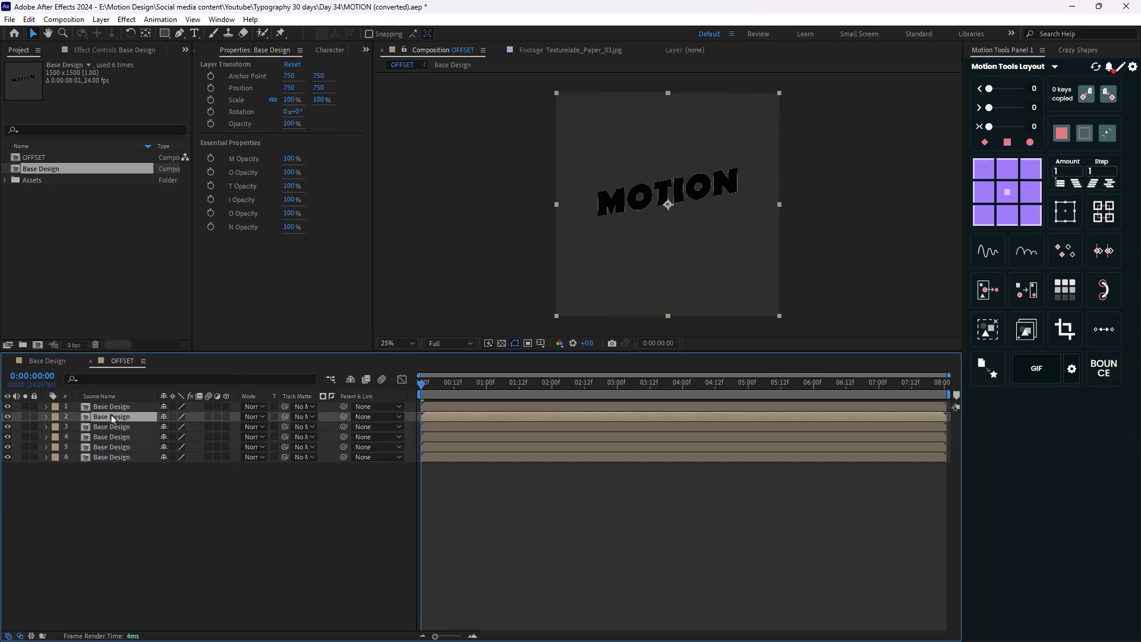
key(Return)
text(M)
click(113, 416)
key(Return)
text(O)
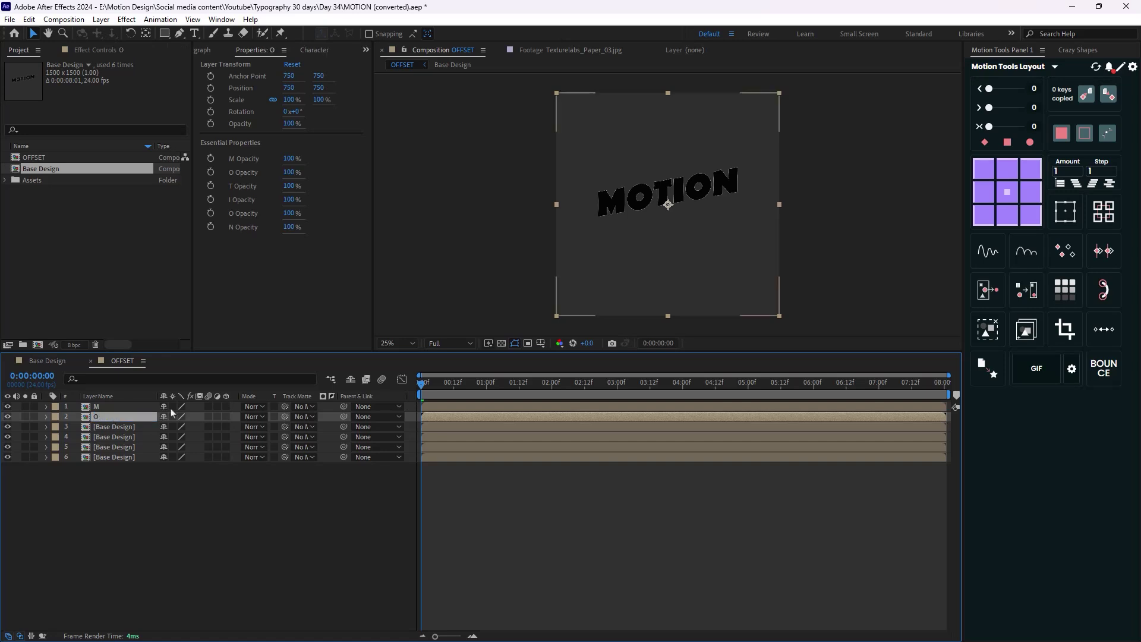
click(113, 427)
key(Return)
text(T)
click(113, 437)
key(Return)
text(I)
click(113, 447)
key(Return)
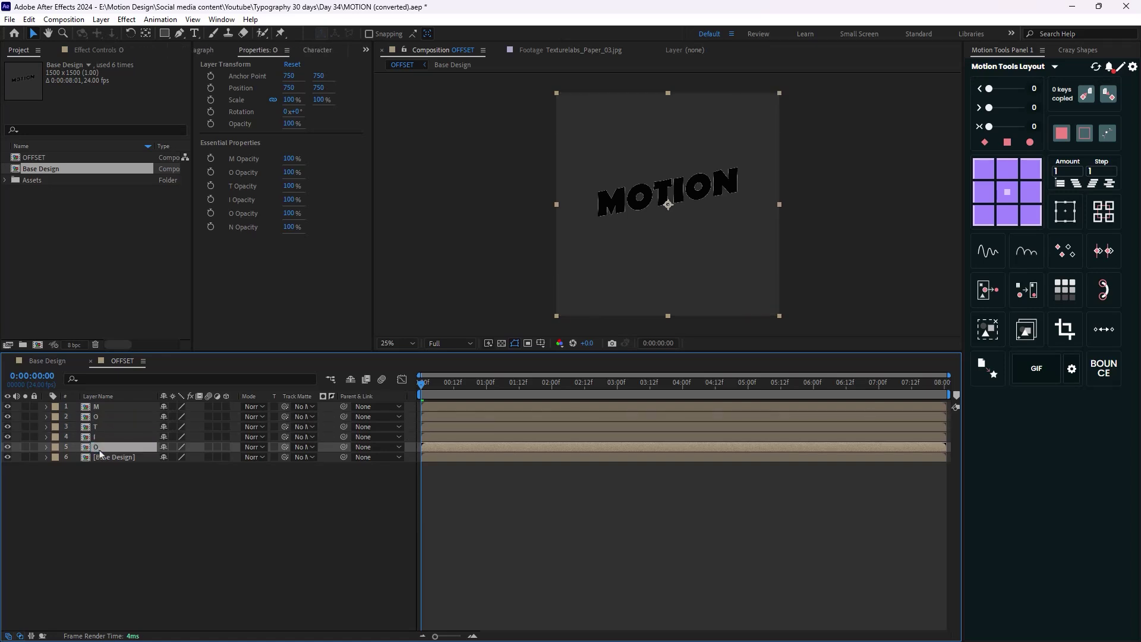
text(O)
click(113, 457)
key(Return)
text(N)
click(116, 408)
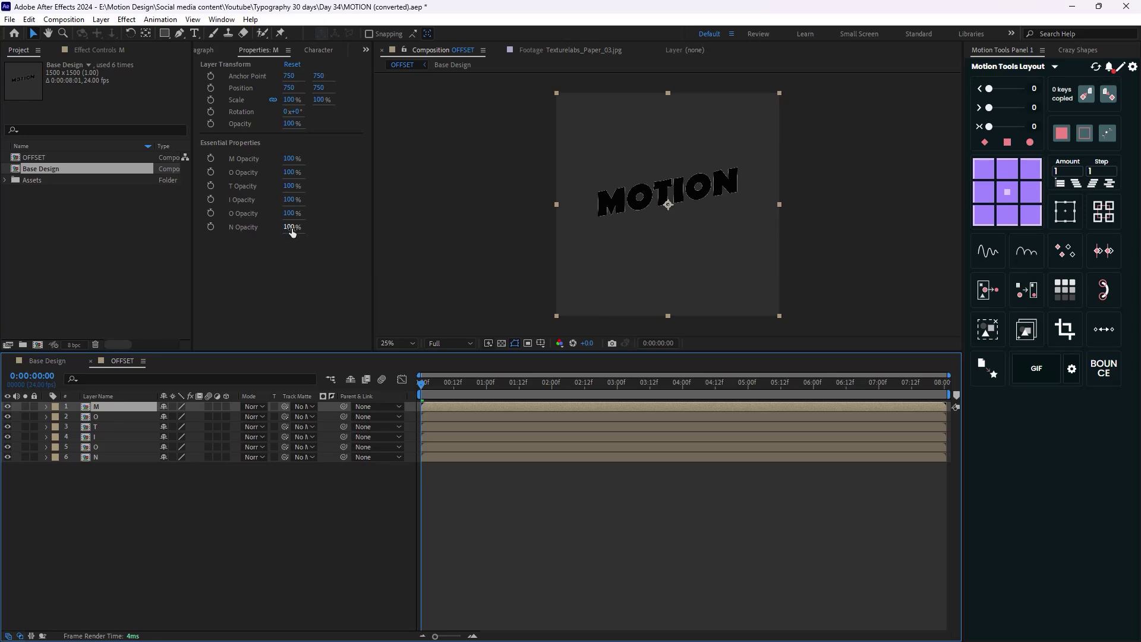
On the M layer, fade the other letters' opacities to 0% and solo it to check.
drag(290, 227, 204, 185)
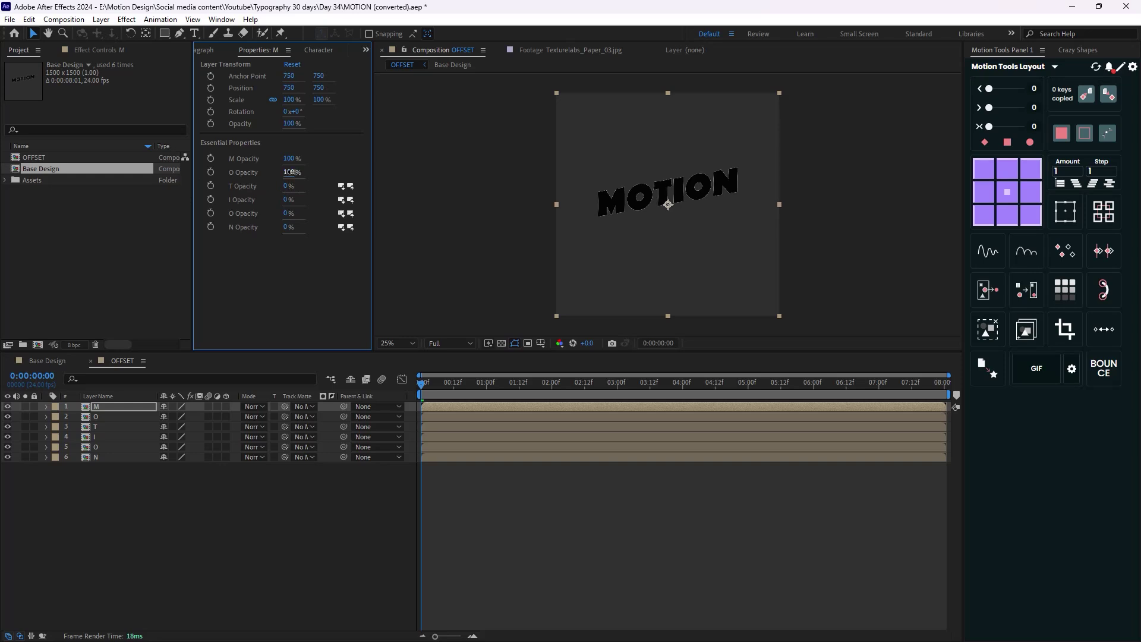
drag(287, 173, 78, 185)
click(25, 407)
On the O layer, set the M, T and I Opacity values to 0%, then solo the second O layer.
click(100, 418)
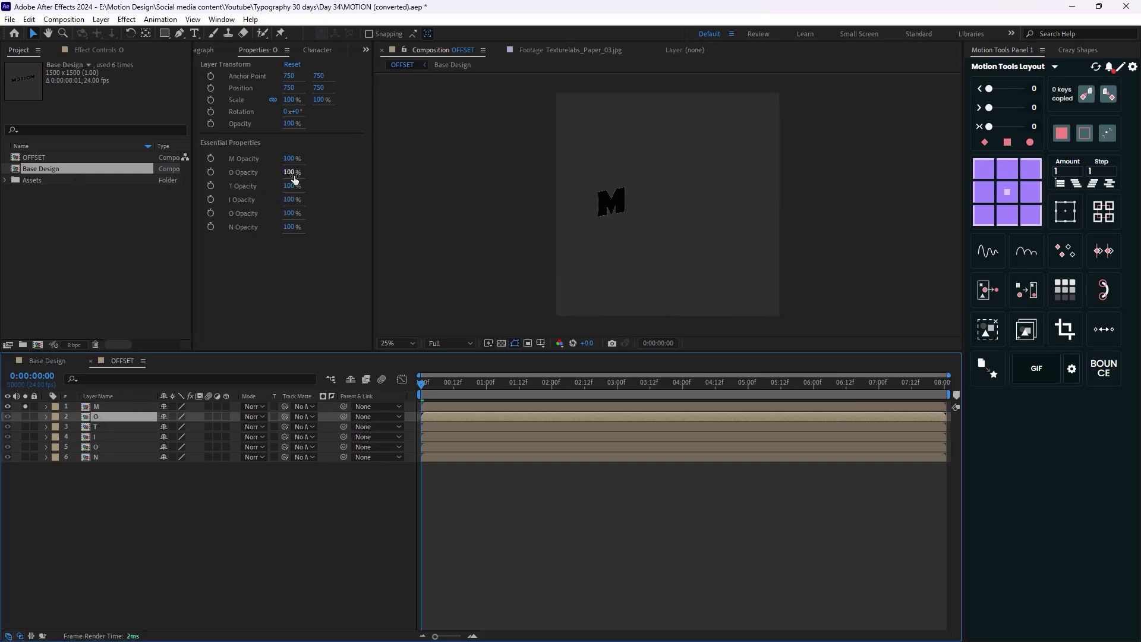
click(297, 173)
text(0)
key(Return)
click(289, 159)
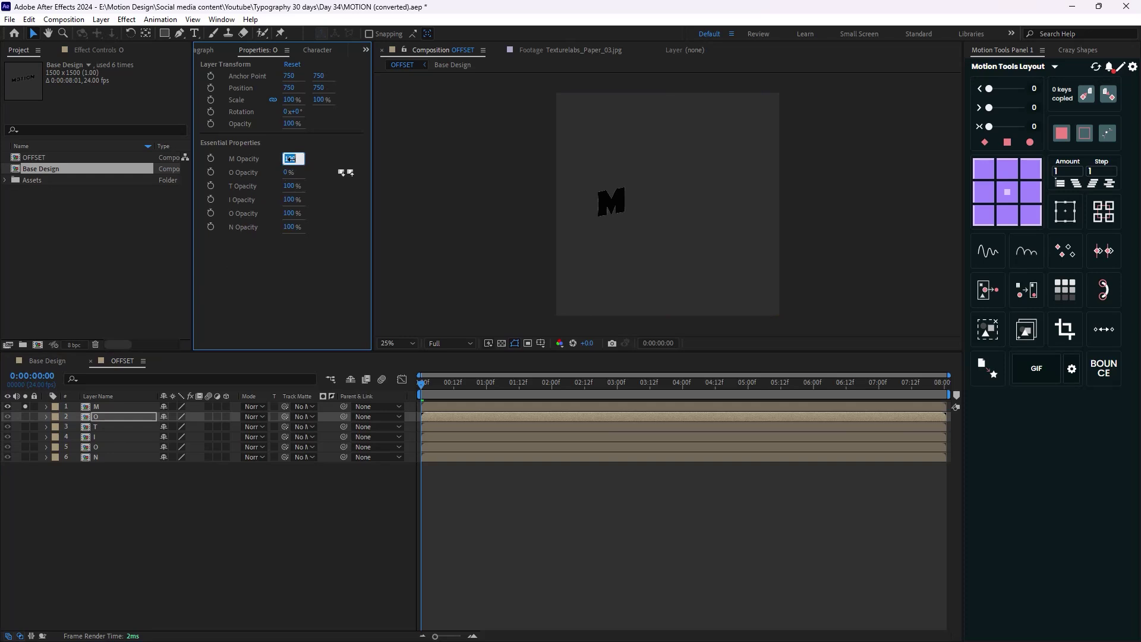
text(0)
key(Return)
click(288, 173)
text(100)
key(Return)
text(0)
key(Return)
click(292, 199)
text(0)
key(Return)
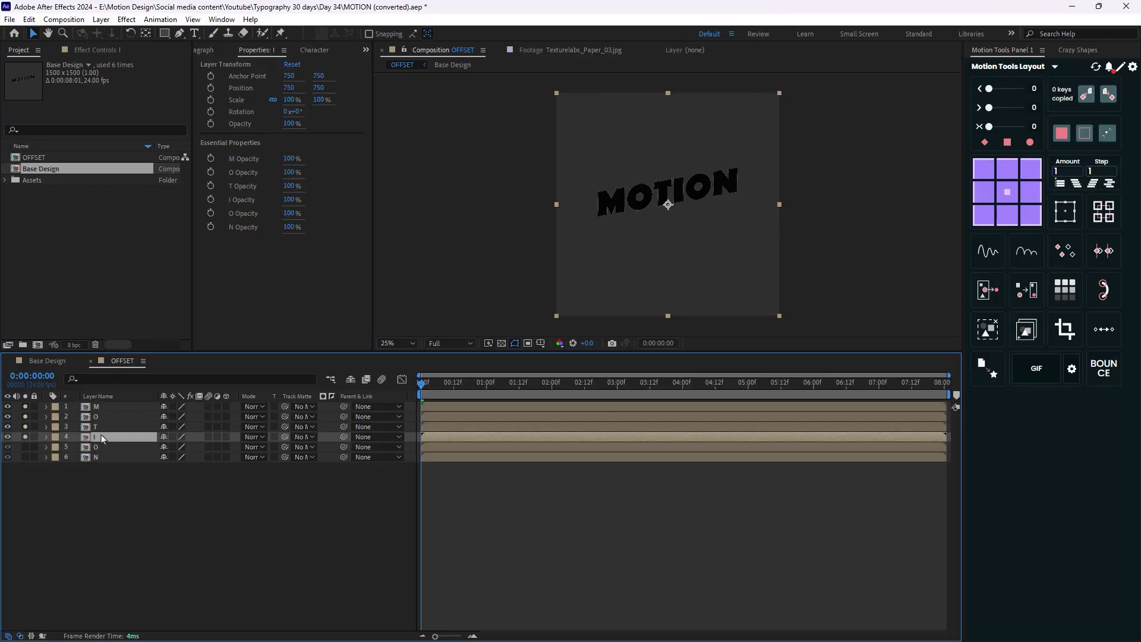
key(Return)
key(Return)
click(25, 447)
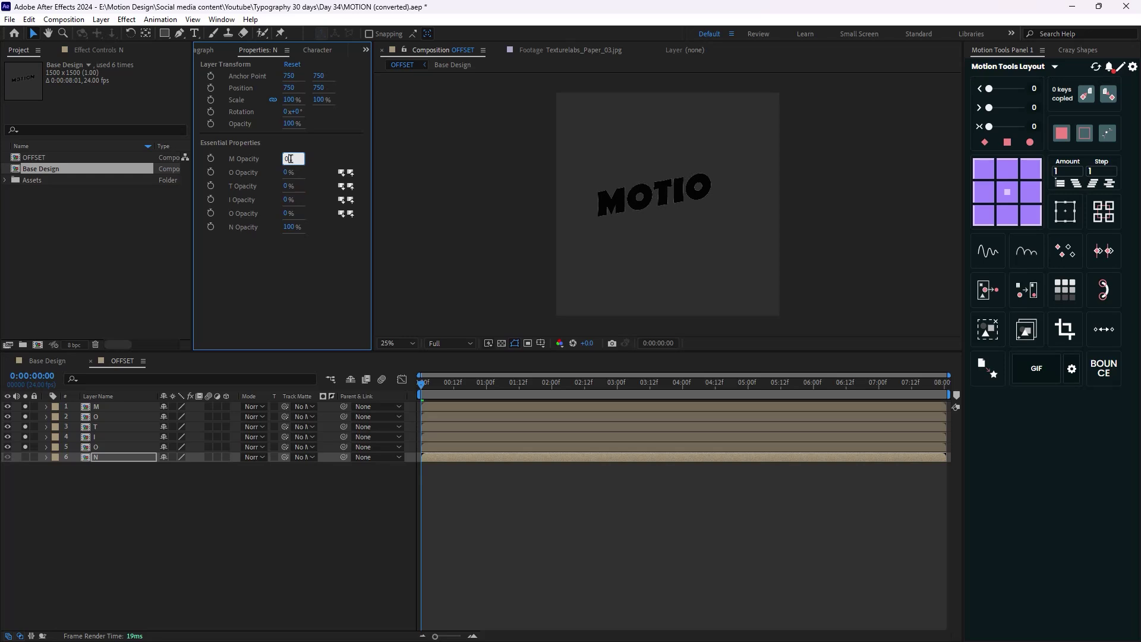
right_click(97, 407)
click(175, 491)
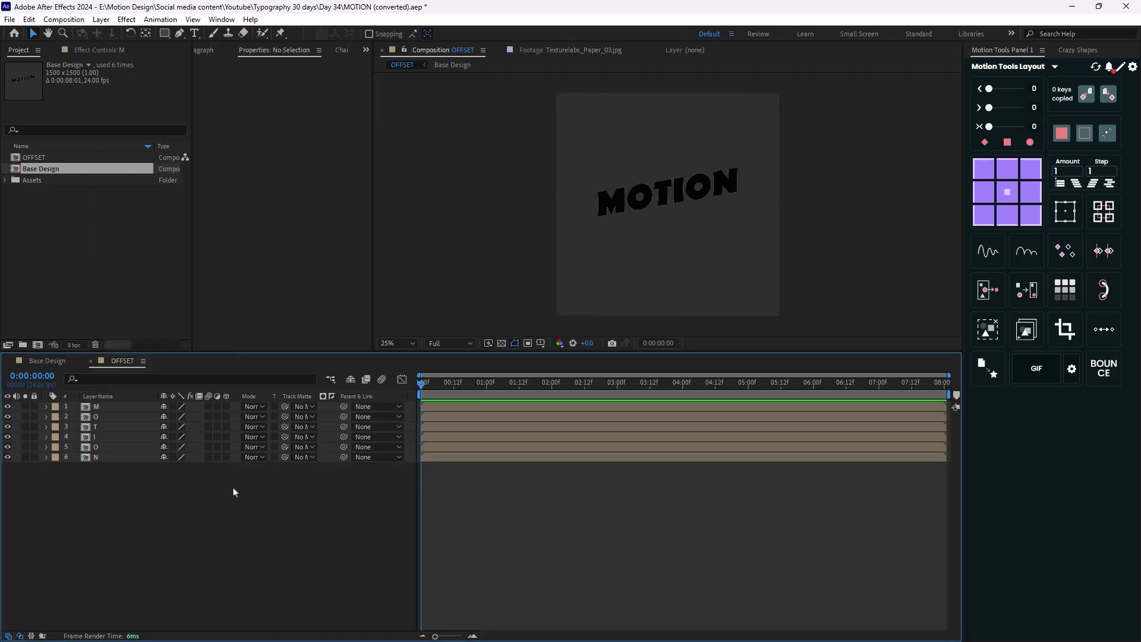
Enable time remapping on M with keyframes at 2:00f and a 0:00:01:00 value at 1:00f.
click(98, 409)
right_click(99, 409)
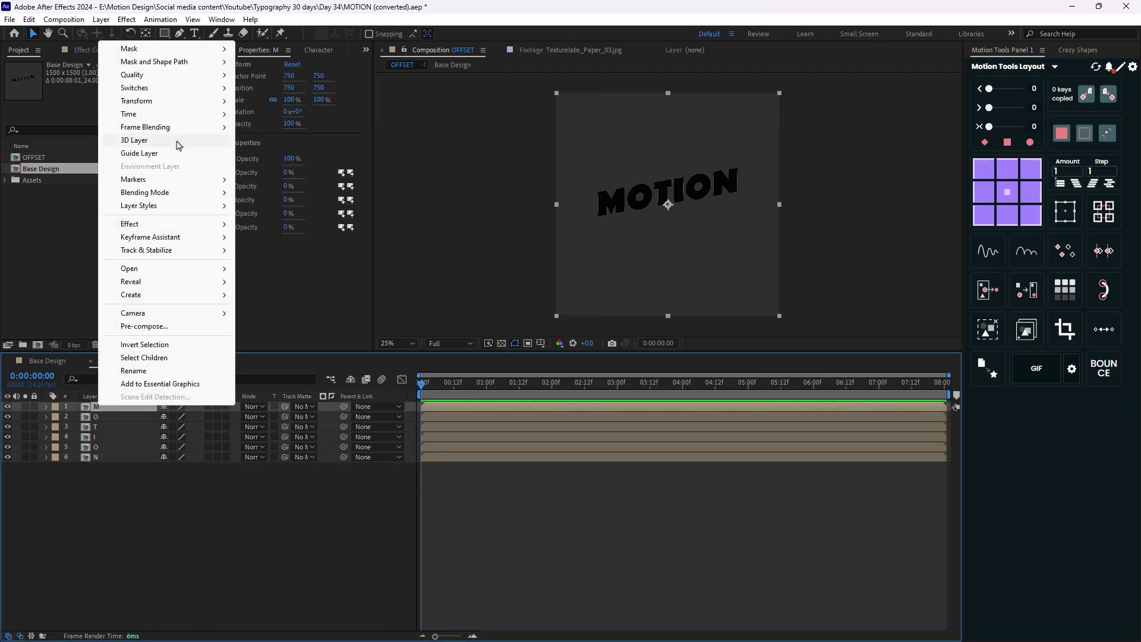
mouse_move(185, 114)
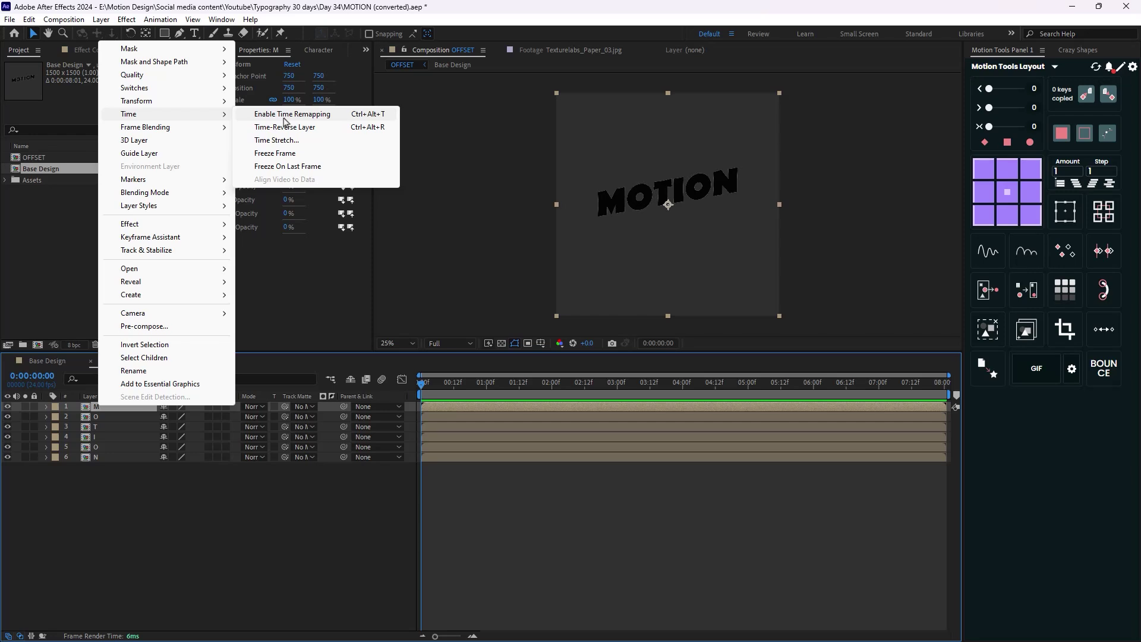
click(292, 114)
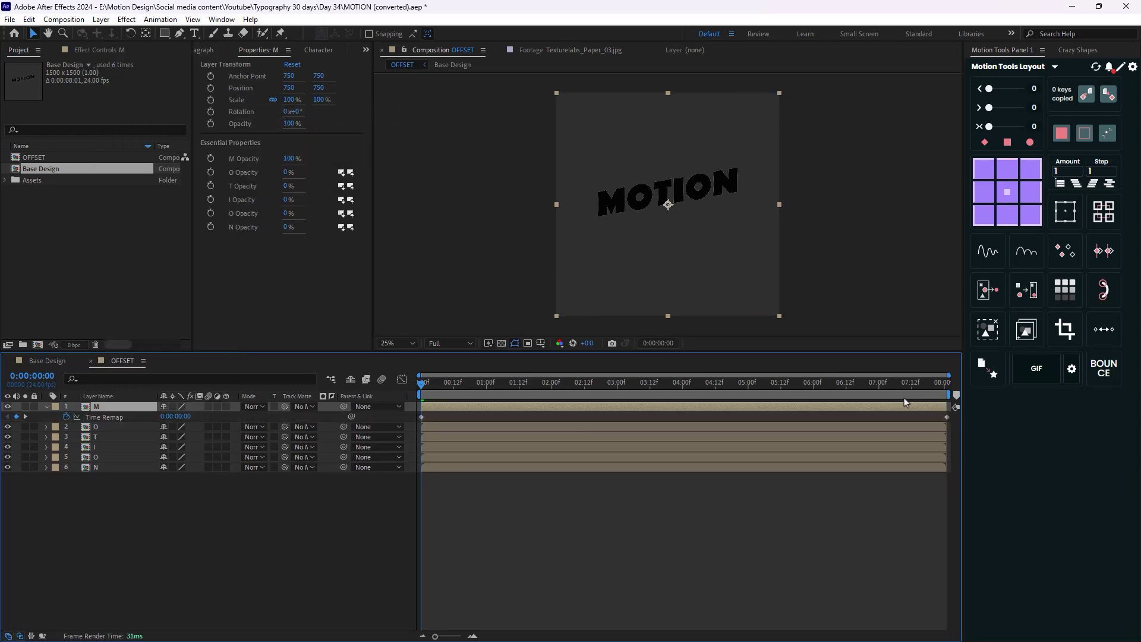
click(947, 418)
key(Delete)
drag(426, 384, 553, 405)
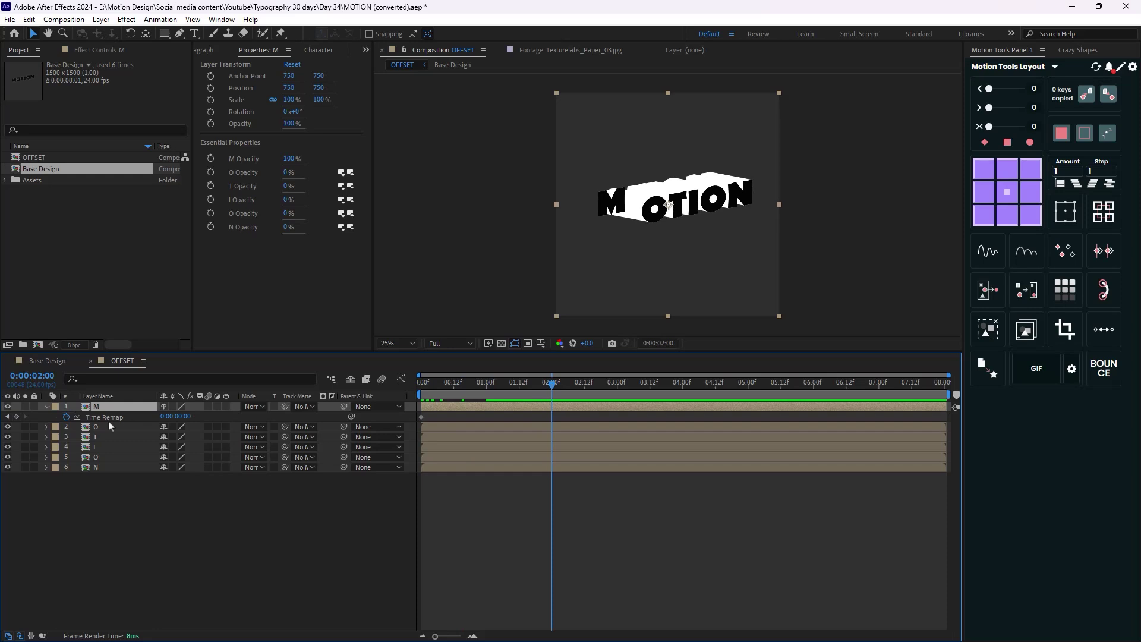
click(16, 417)
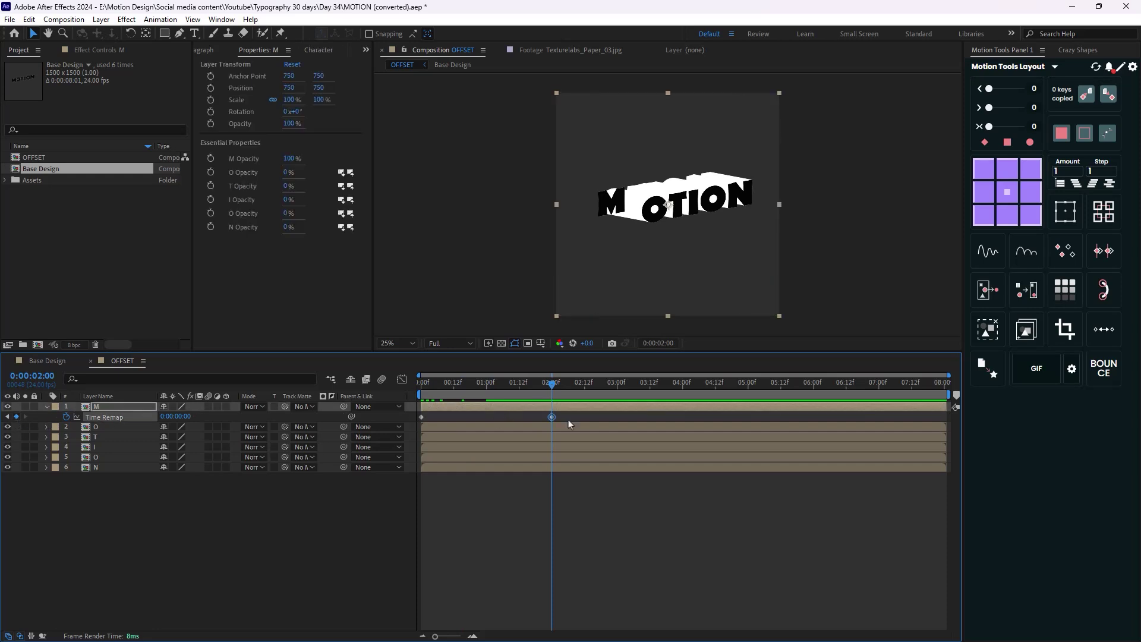
drag(551, 384, 488, 406)
click(177, 417)
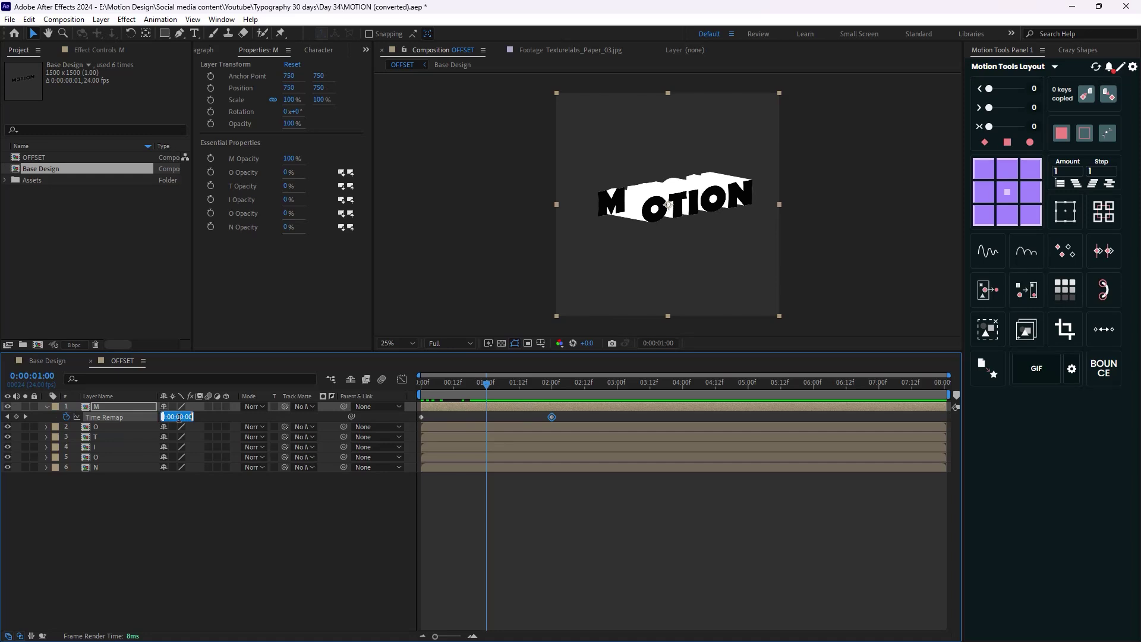
key(Return)
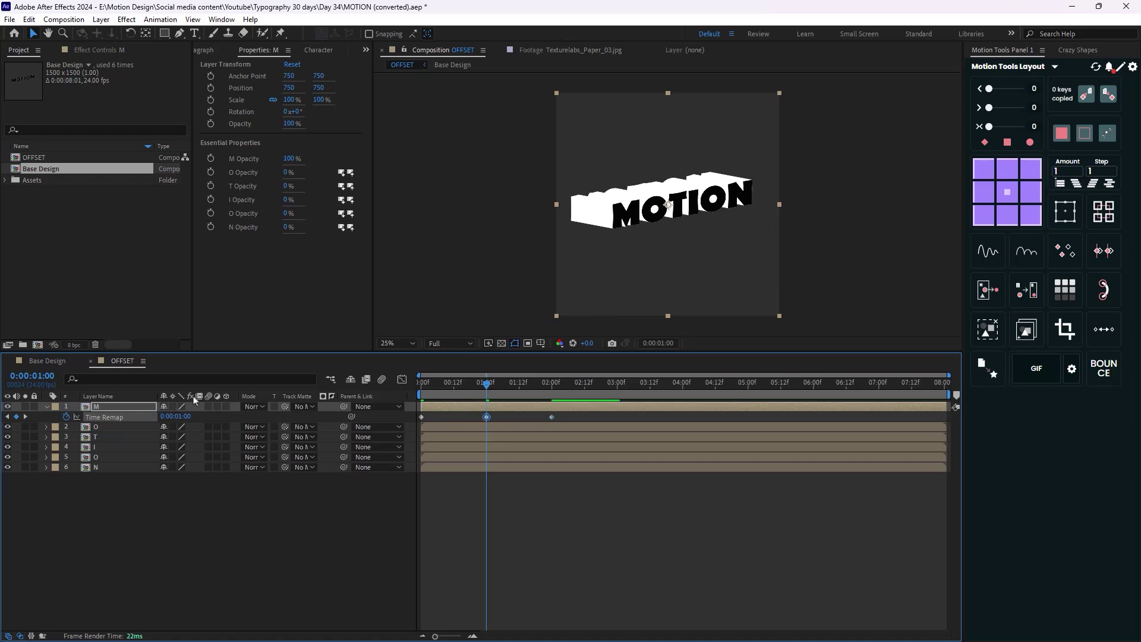
Ease M's Time Remap keyframes, shape a sharp speed dip in the graph, and preview.
click(59, 364)
click(126, 362)
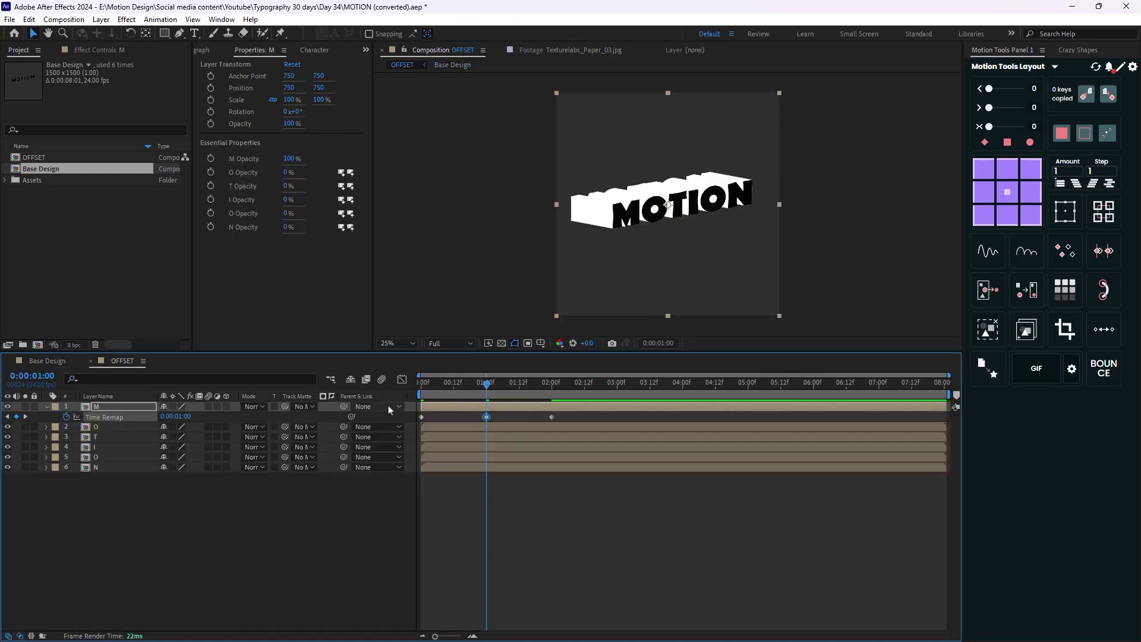
drag(480, 384, 406, 402)
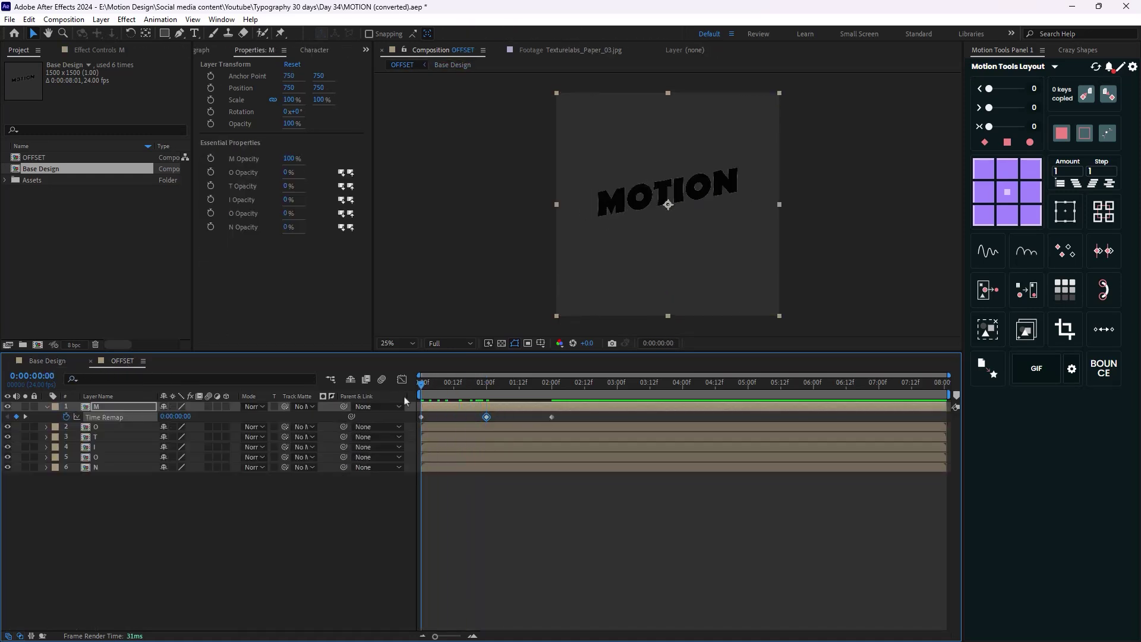
click(330, 416)
key(ctrl+alt+h)
key(shift+F3)
drag(497, 500, 451, 504)
drag(499, 538, 534, 537)
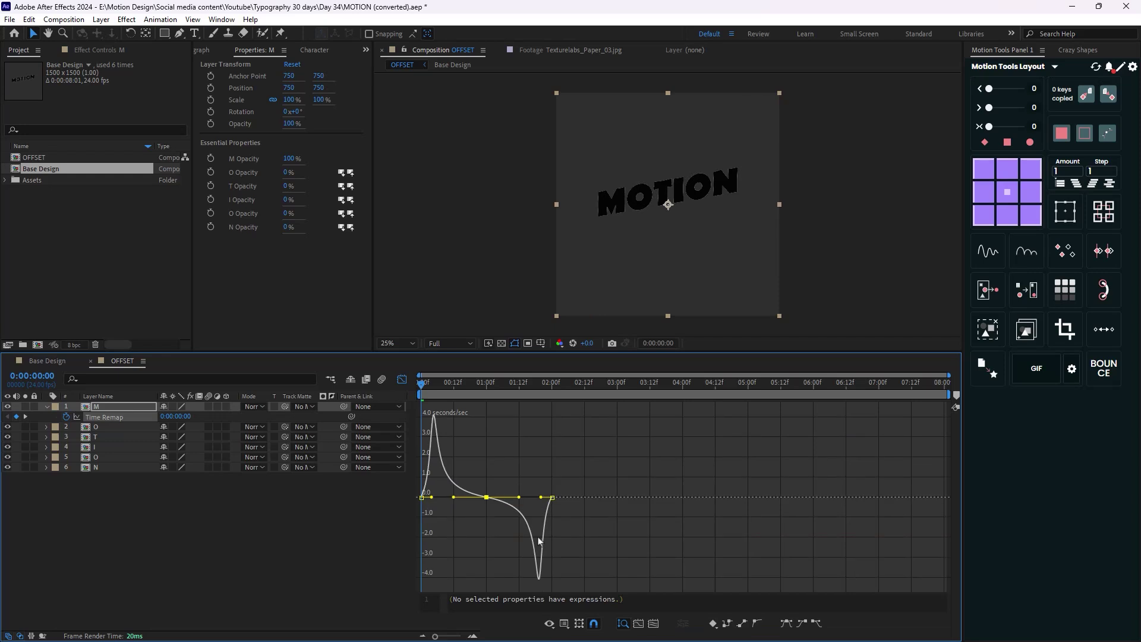
key(shift+F3)
key(space)
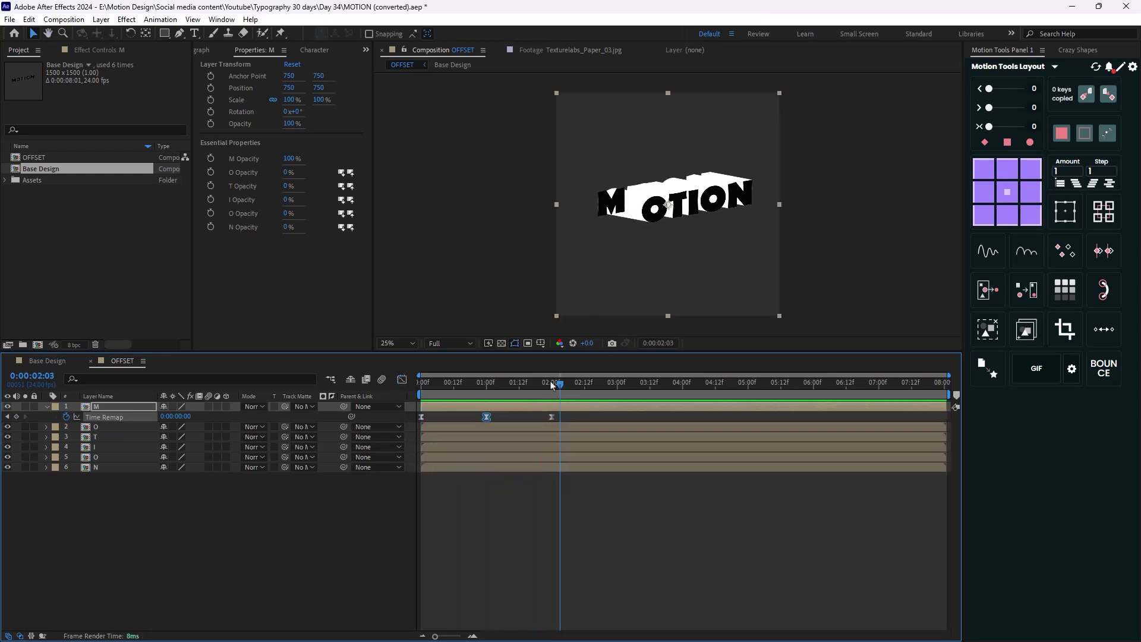
key(space)
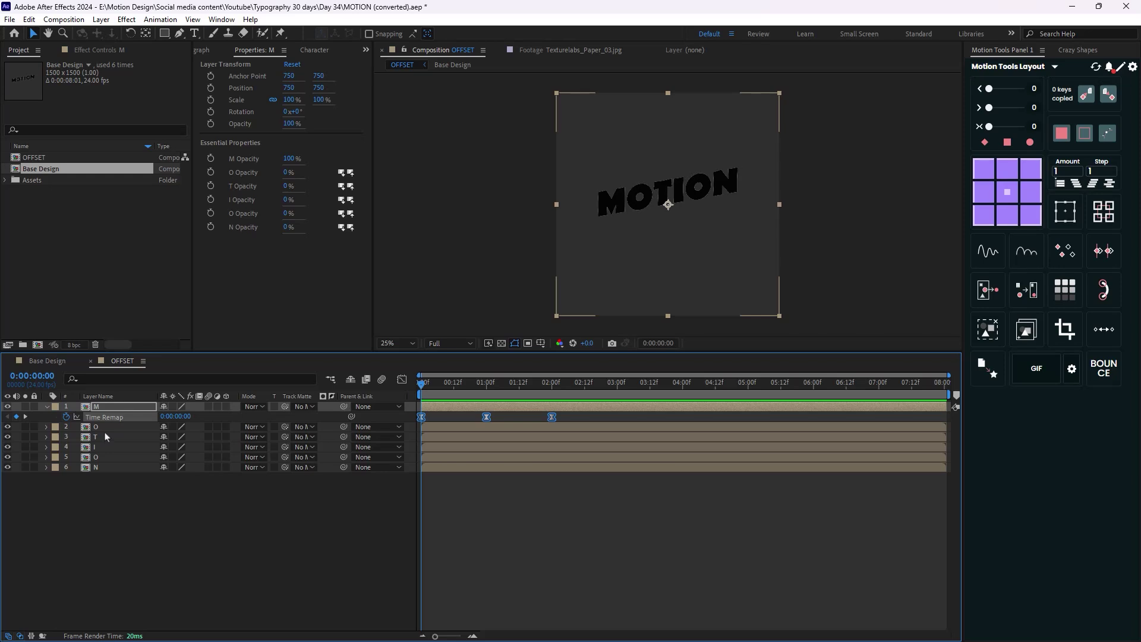
Paste M's Time Remap keyframes onto layers O through N.
click(98, 427)
shift+click(99, 468)
key(ctrl+v)
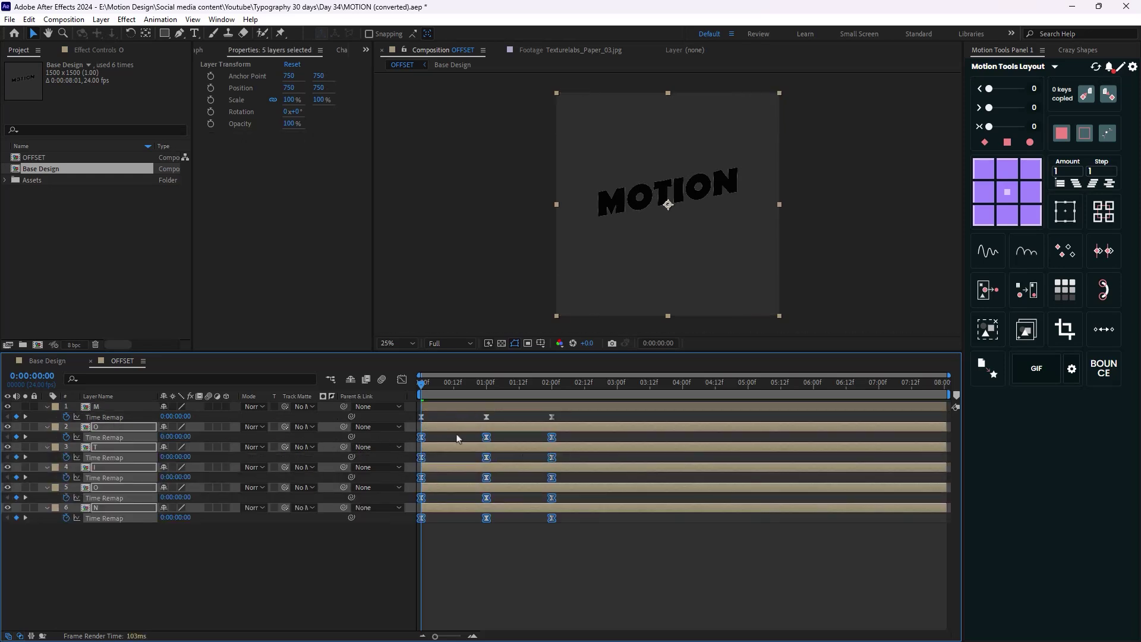
Stagger the Time Remap keyframes of M, O, T and the second O layer.
drag(418, 413, 541, 499)
click(115, 438)
click(110, 458)
click(104, 499)
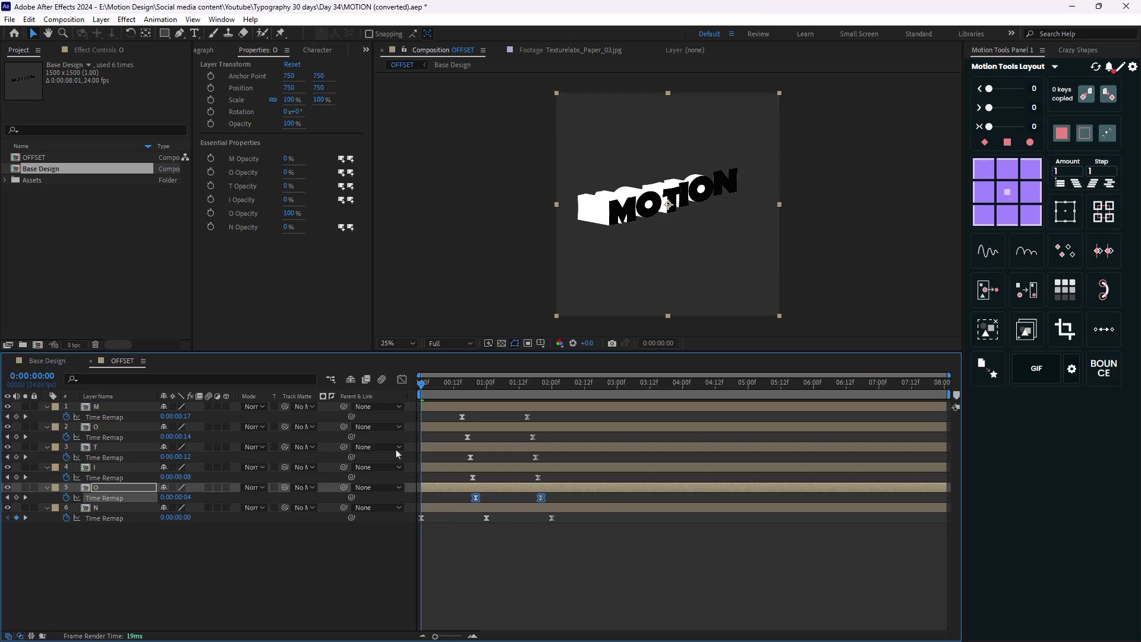
Add a loopOut() expression to N's Time Remap and copy the expression only.
alt+click(69, 517)
text(loop)
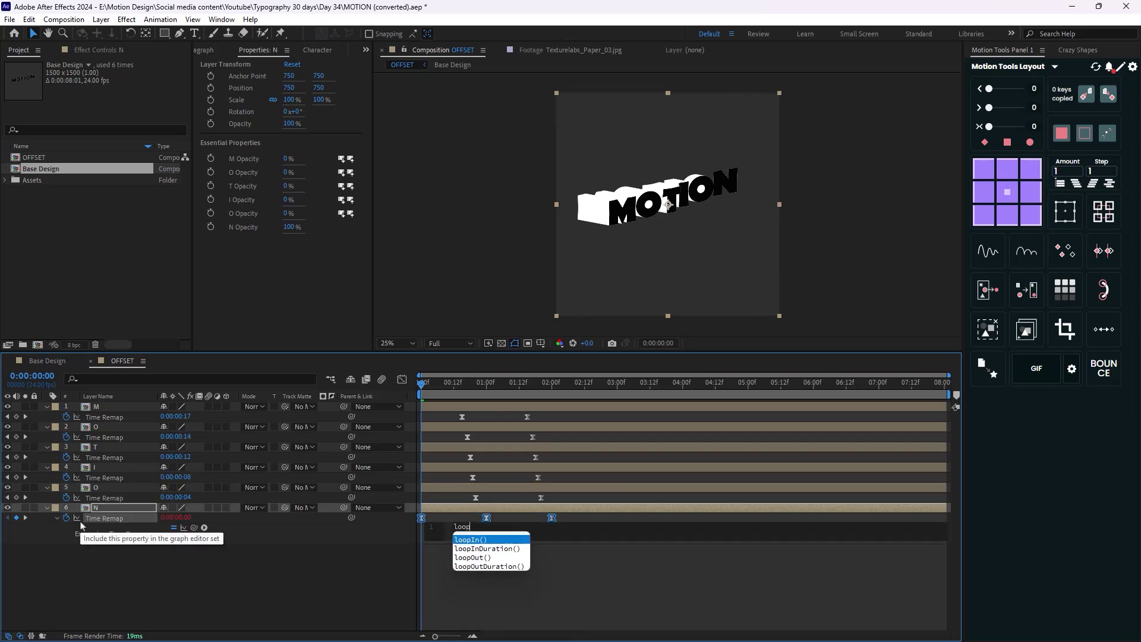
key(Down)
key(Down)
key(Return)
click(157, 571)
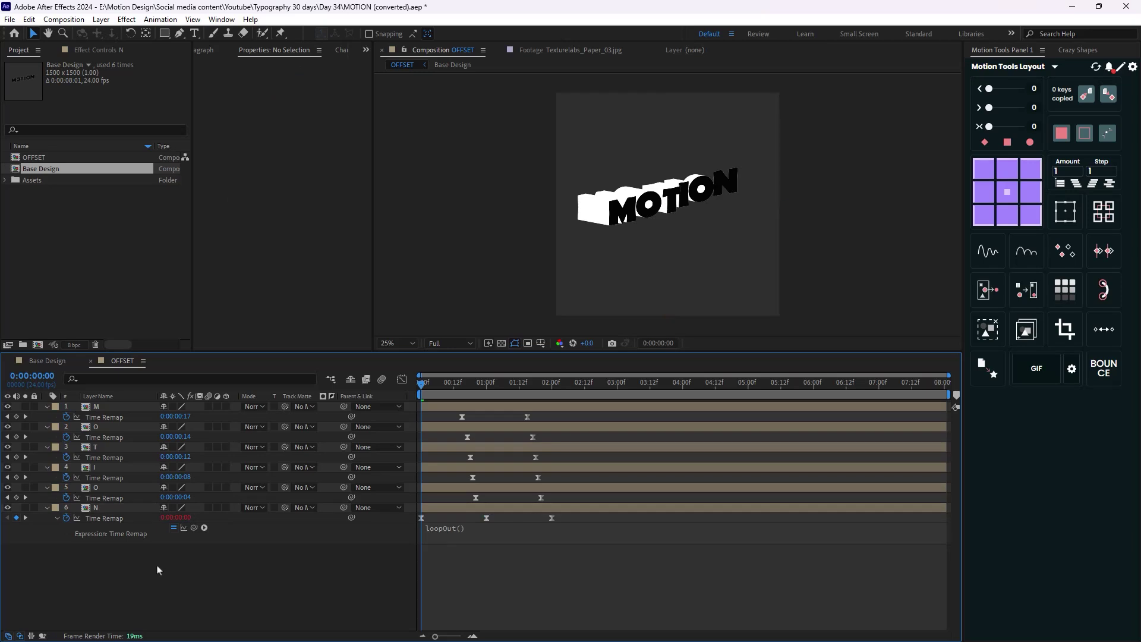
click(113, 518)
right_click(116, 518)
click(184, 471)
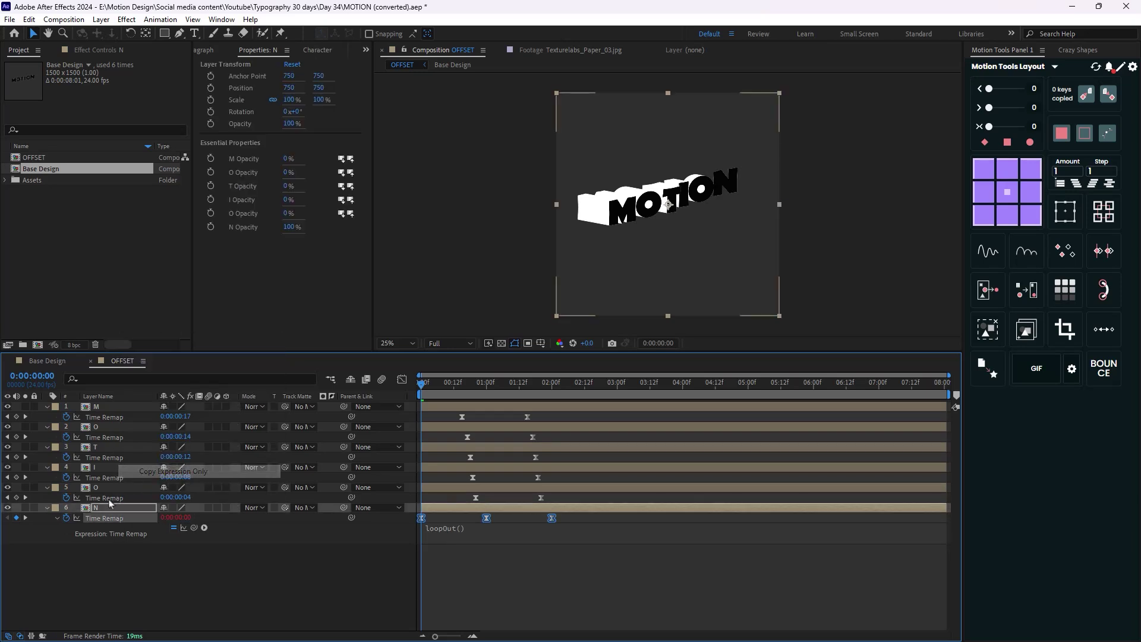
Paste the loopOut() expression onto the M, O, T, I and O Time Remaps and preview the loop.
click(110, 499)
ctrl+click(113, 418)
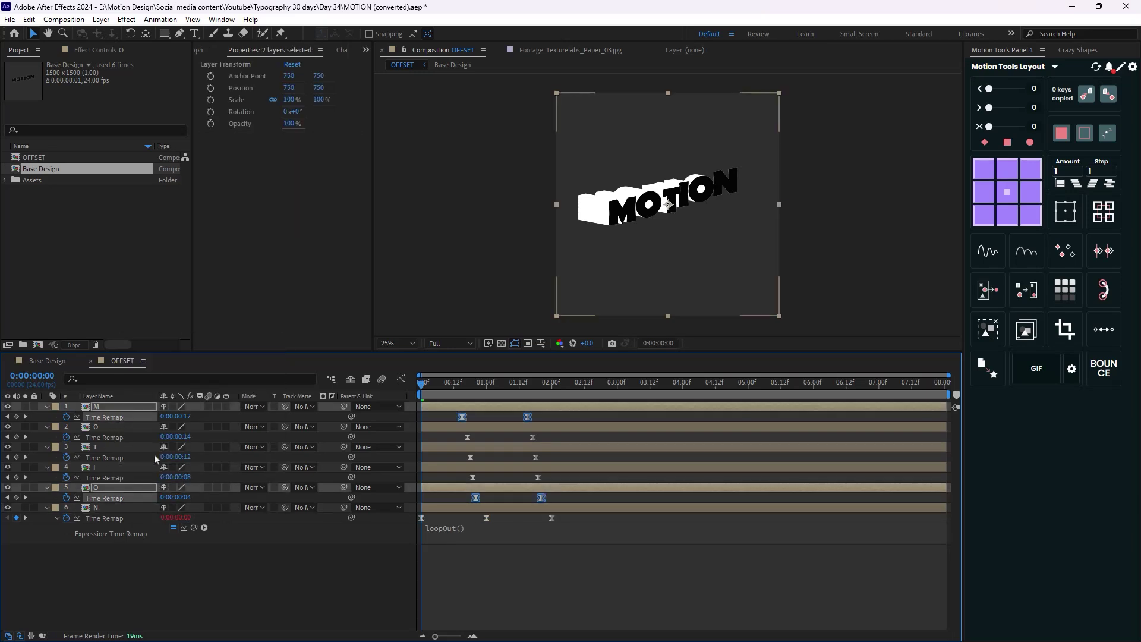
key(F2)
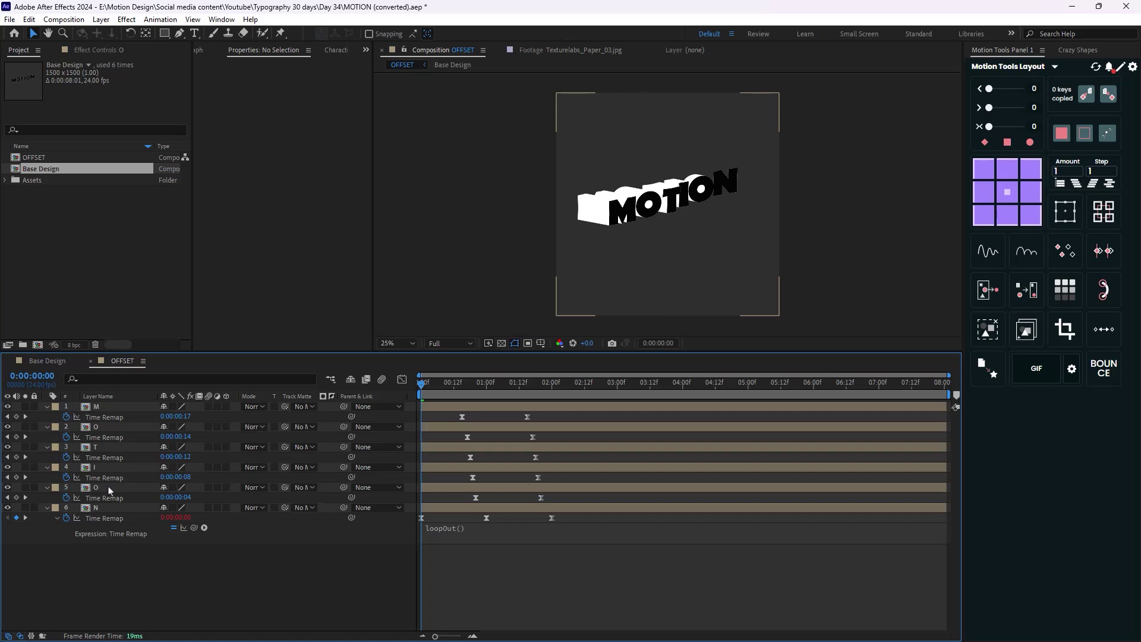
click(108, 488)
ctrl+click(106, 477)
ctrl+click(105, 457)
ctrl+click(106, 437)
ctrl+click(107, 417)
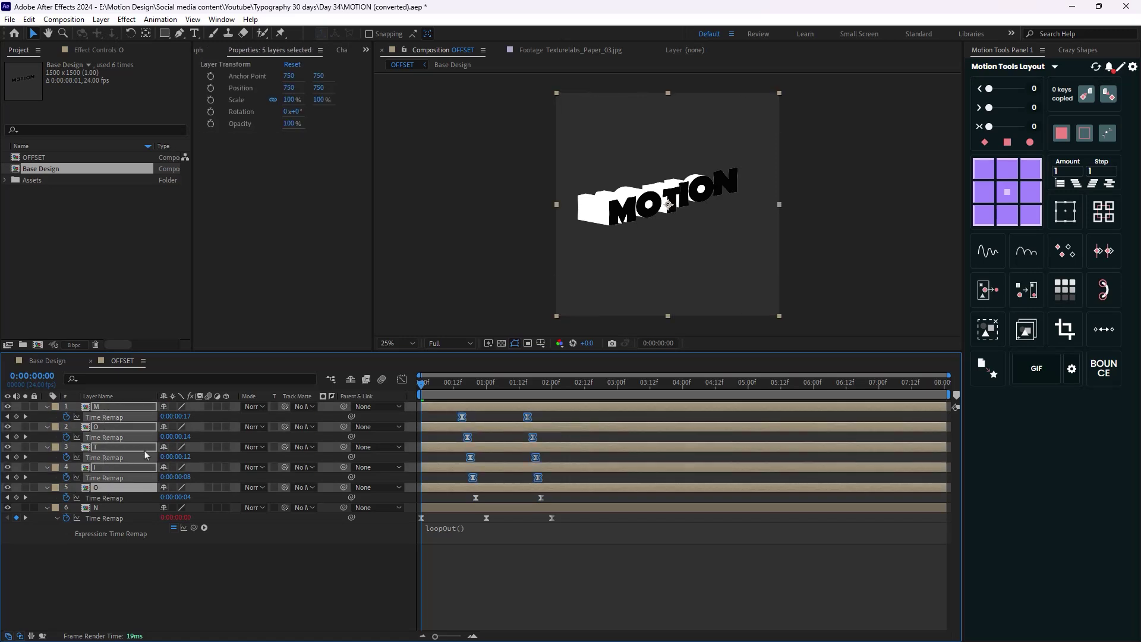
key(ctrl+v)
key(F2)
key(space)
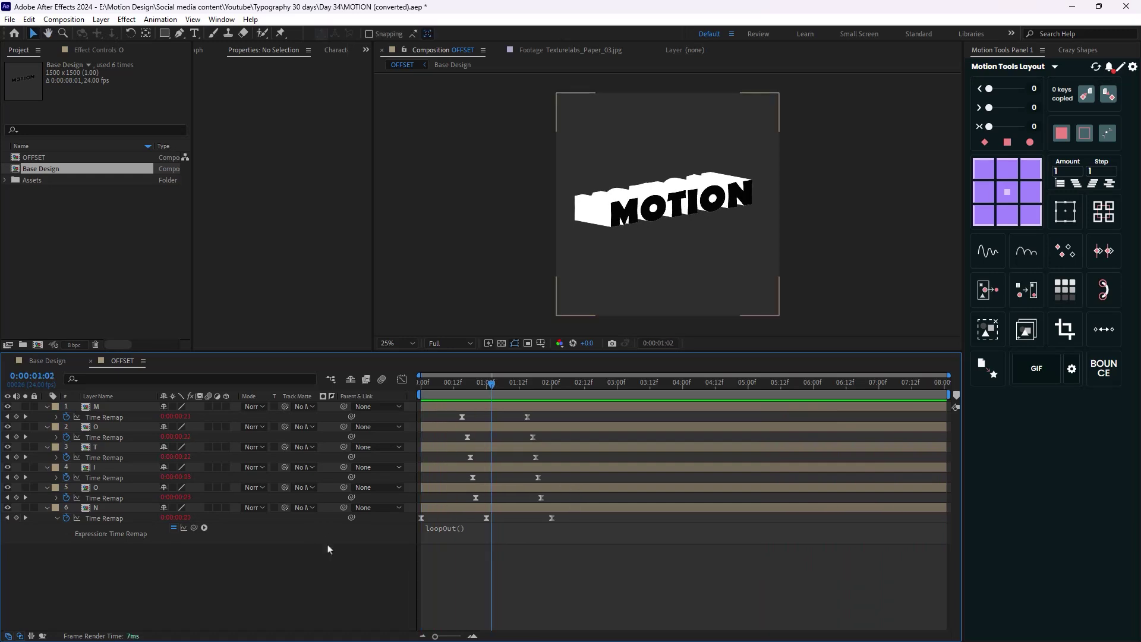
key(ctrl+a)
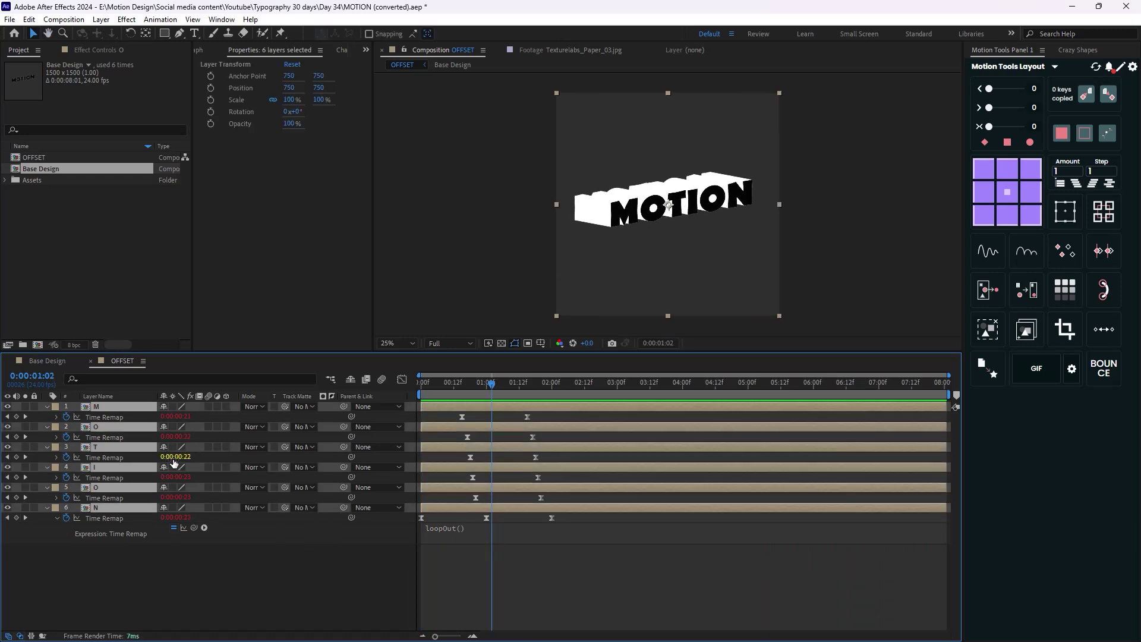
Create a 1500×1500 composition named Stack and nest the OFFSET comp inside it as a layer.
key(u)
click(186, 498)
right_click(91, 243)
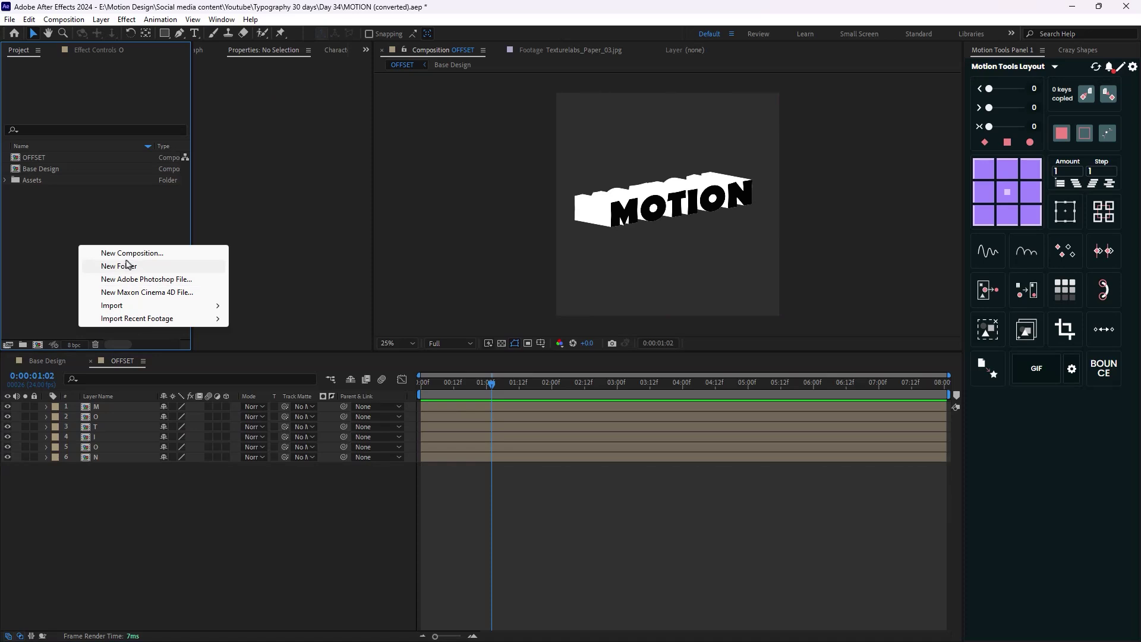
click(131, 254)
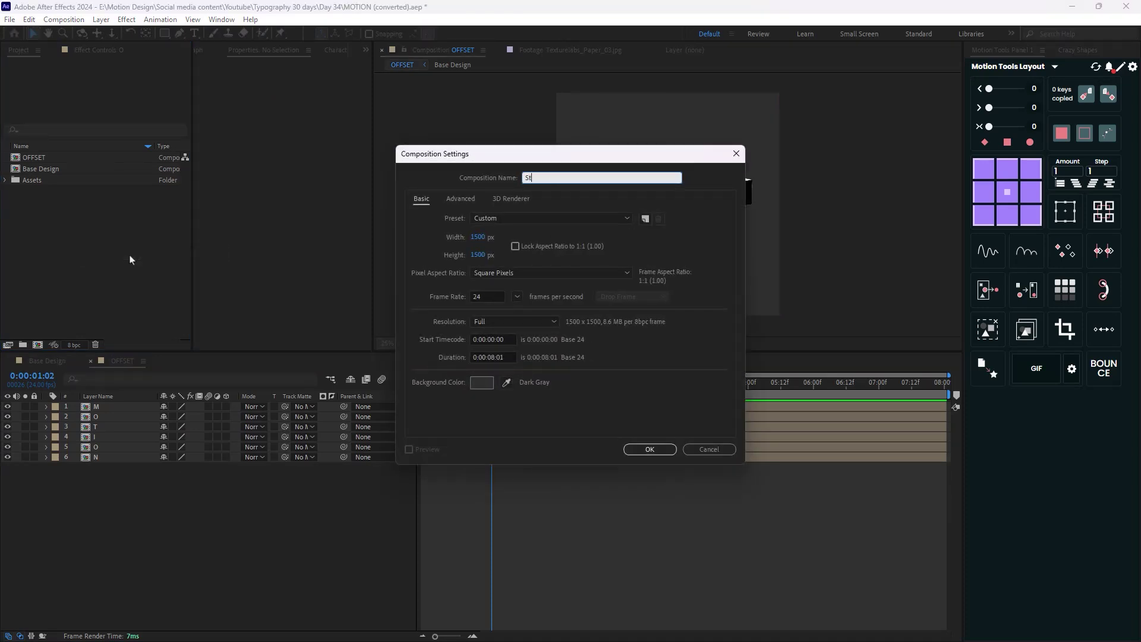
key(Return)
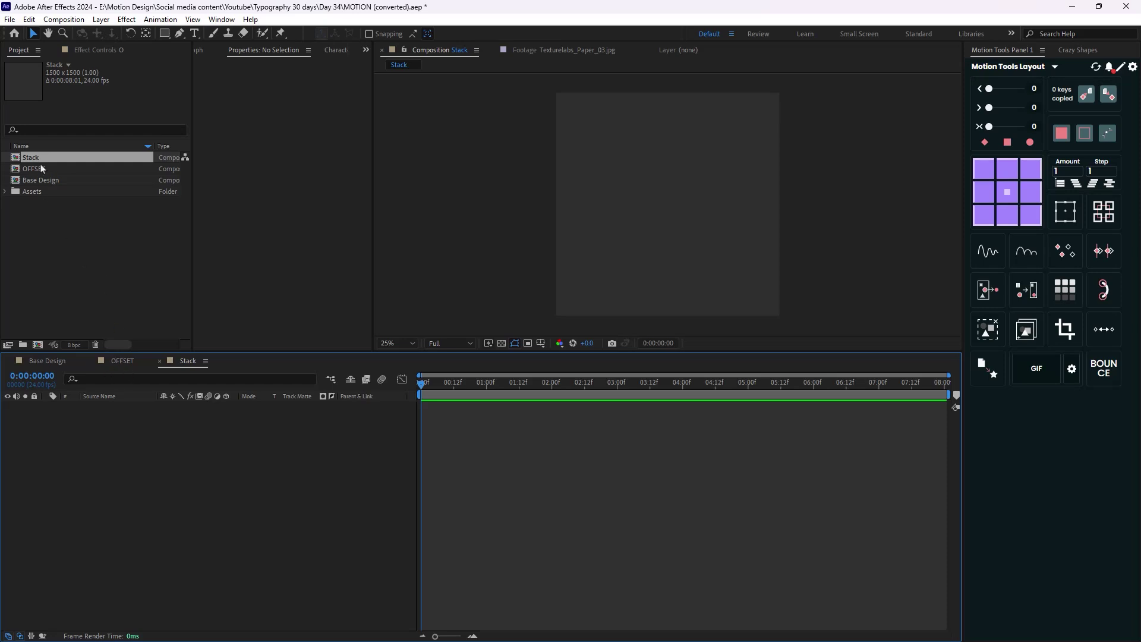
drag(37, 172, 665, 202)
click(122, 363)
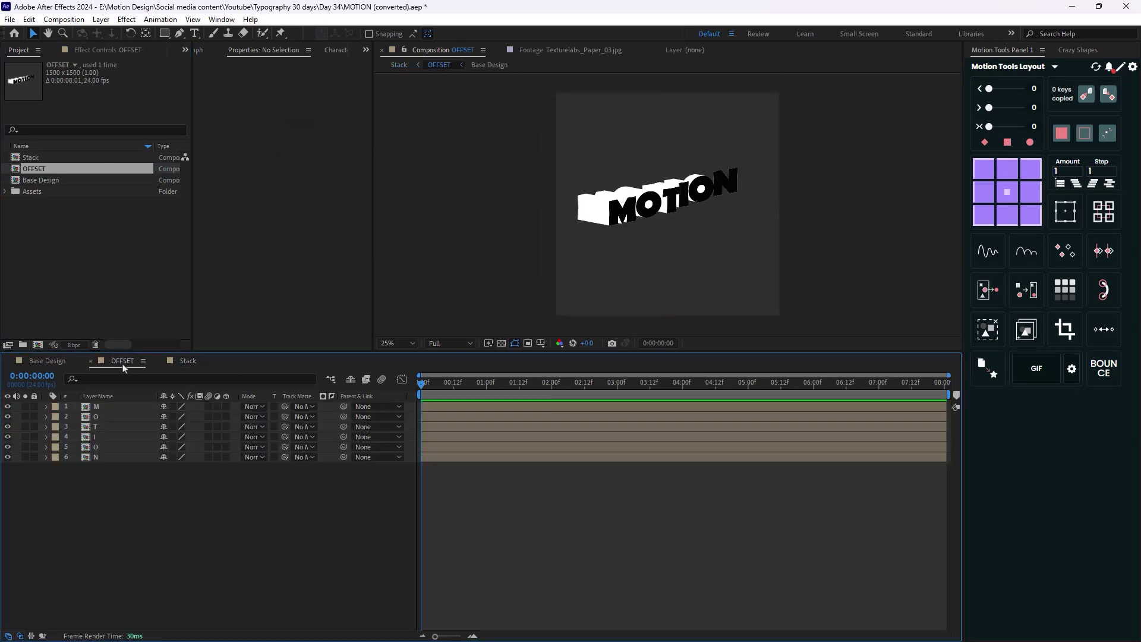
Add a black Stroke layer style, size 5 outside, to letter layer M.
right_click(106, 412)
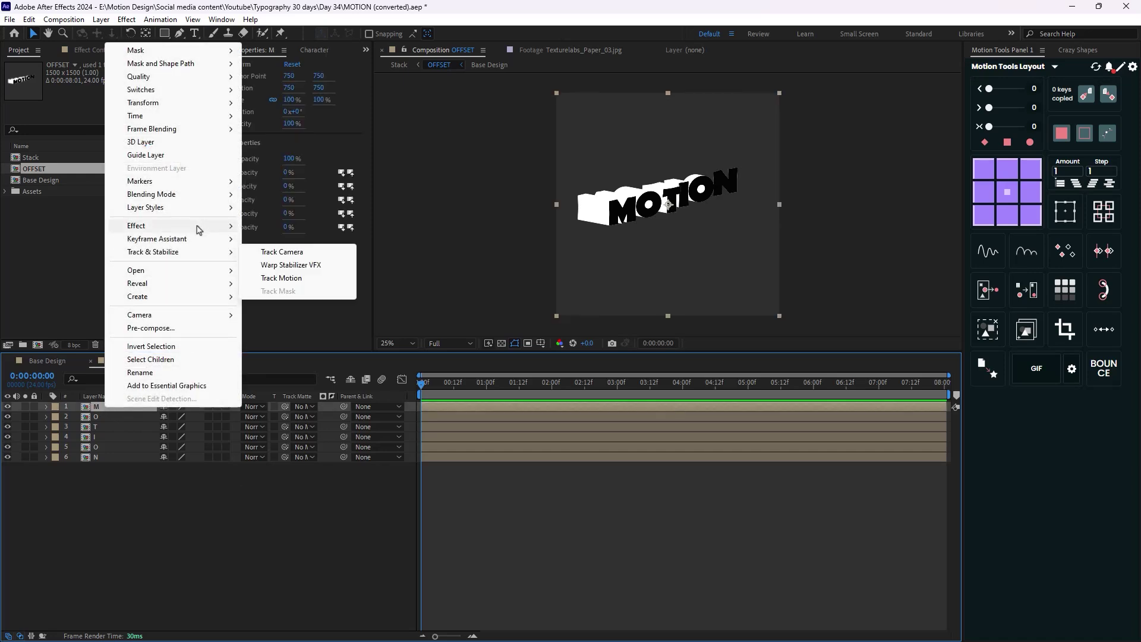
mouse_move(202, 232)
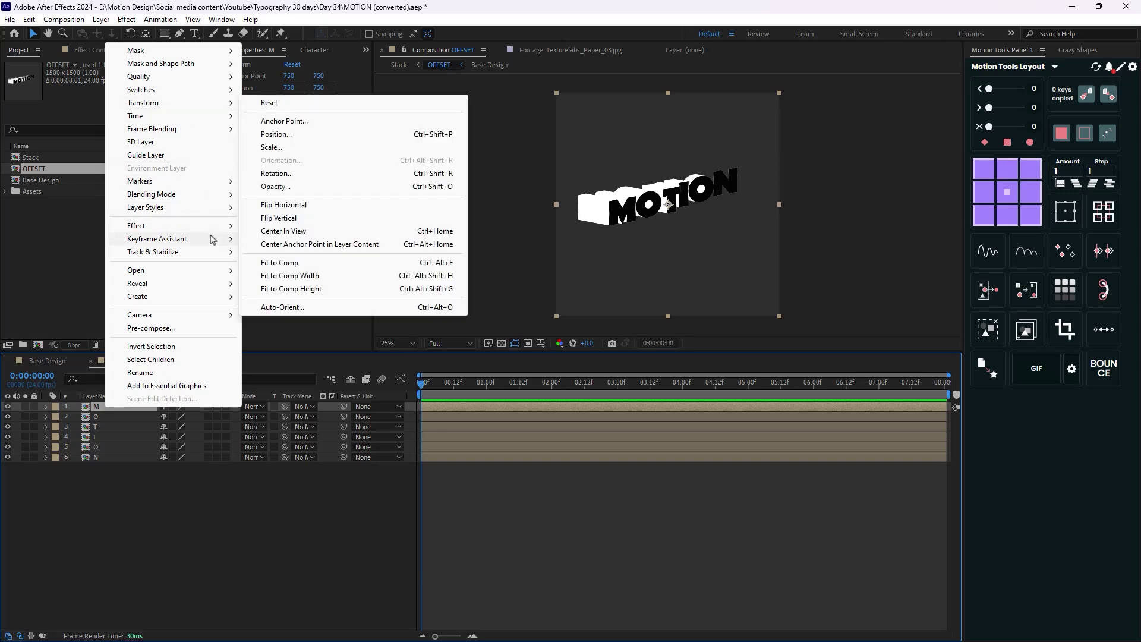
mouse_move(208, 208)
click(285, 356)
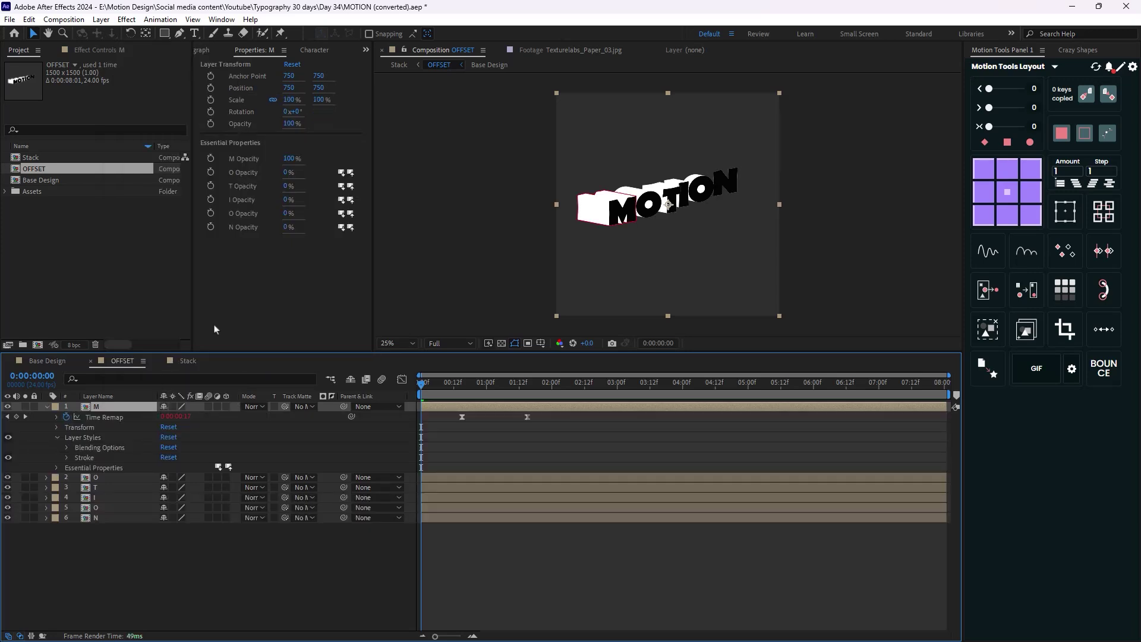
click(67, 458)
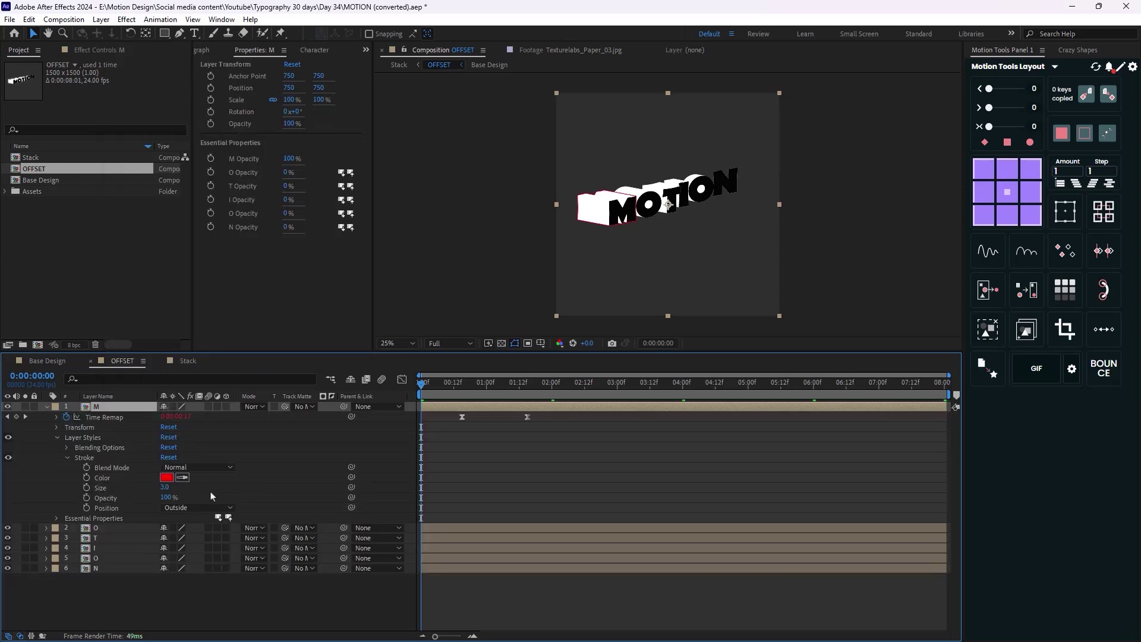
click(166, 478)
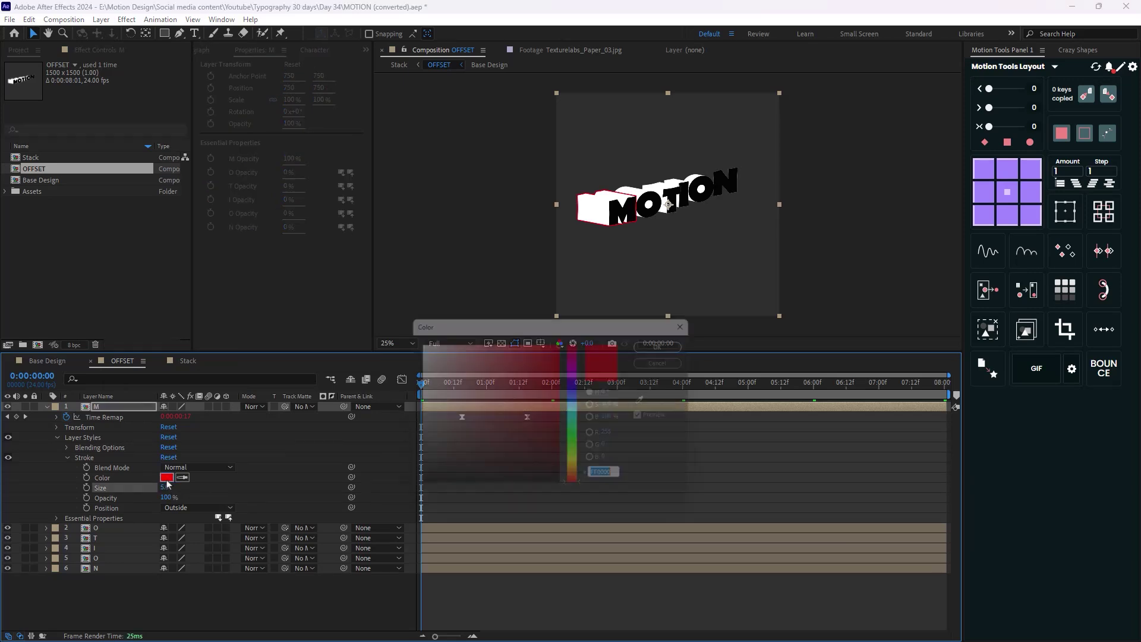
click(414, 491)
click(673, 343)
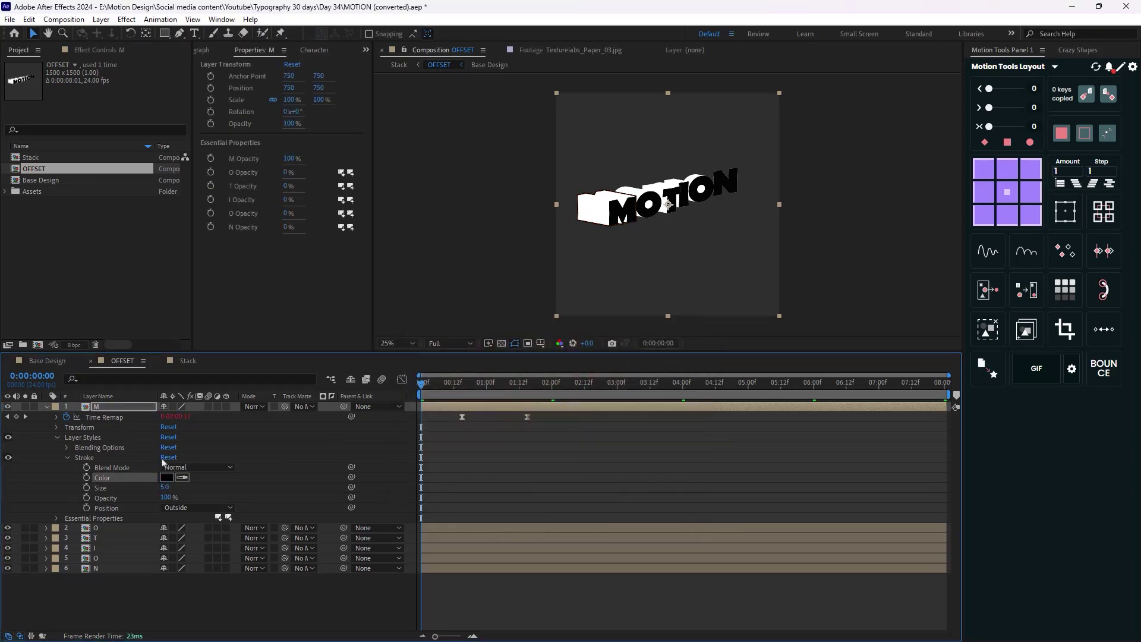
Select letter layers O through N and bring up the Stack comp.
click(101, 528)
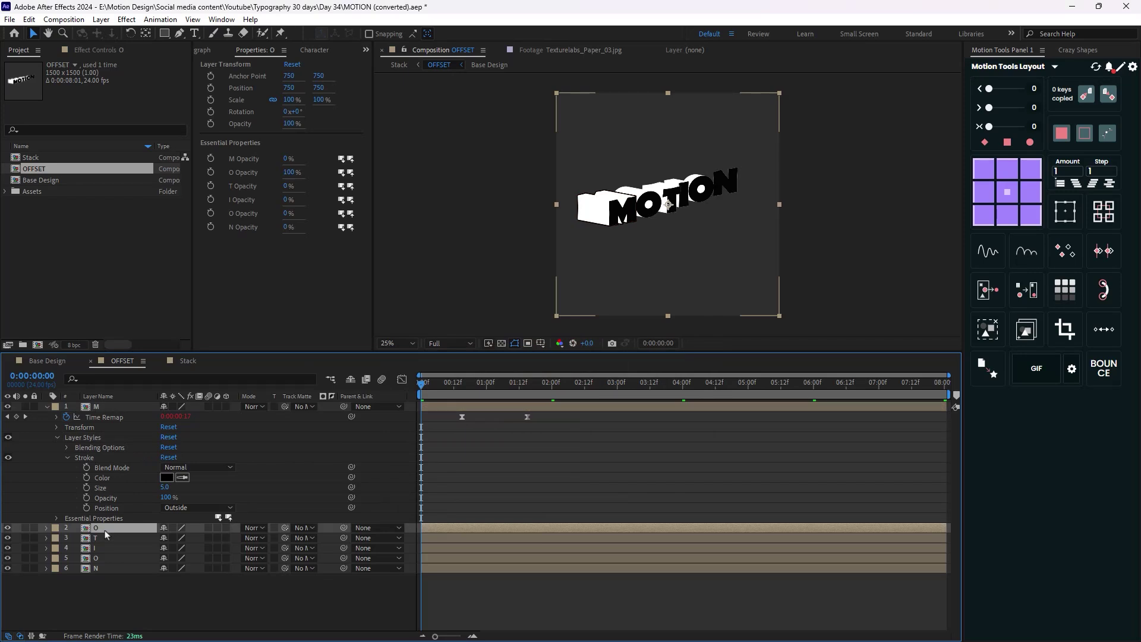
shift+click(107, 569)
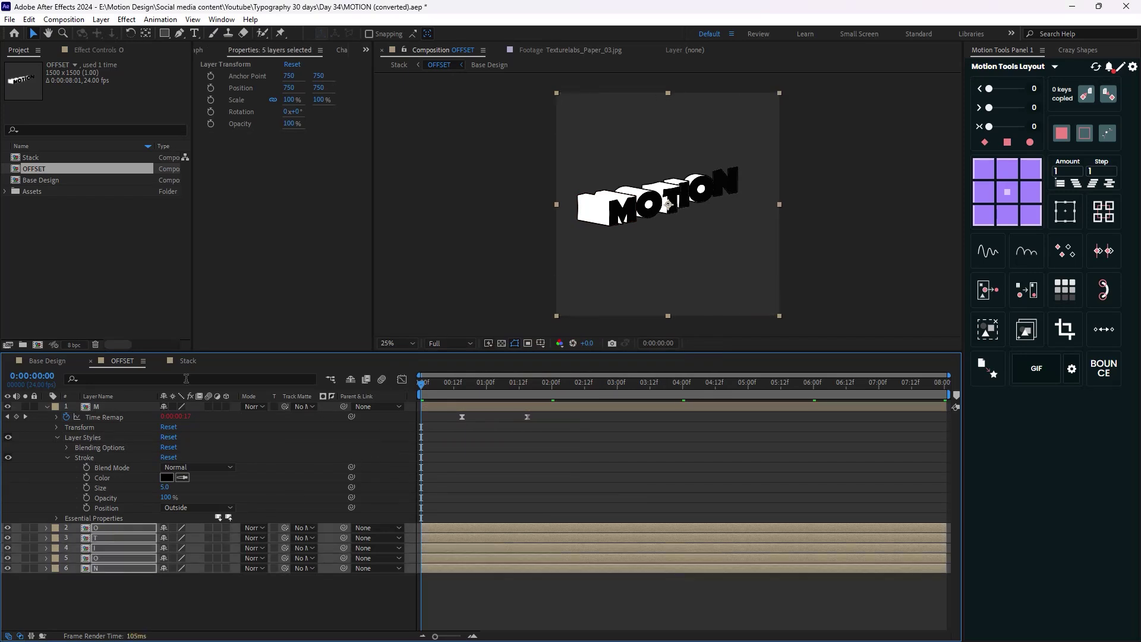
click(63, 362)
Add two more OFFSET copies to Stack and arrange the three MOTION copies in vertical rows.
click(123, 362)
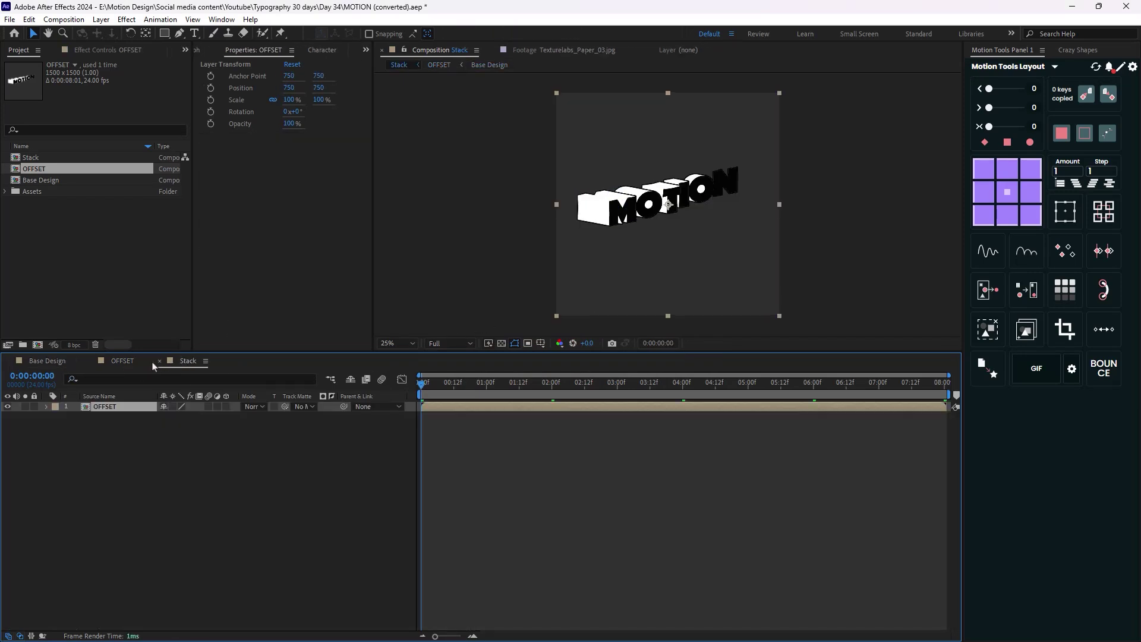
click(185, 361)
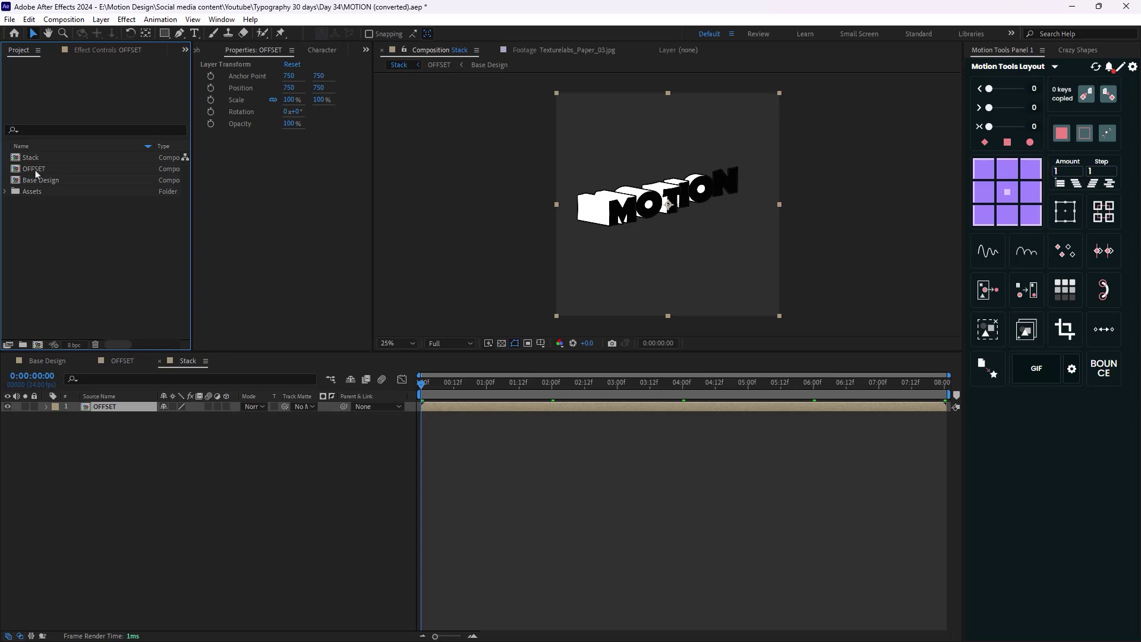
drag(34, 169, 103, 408)
key(period)
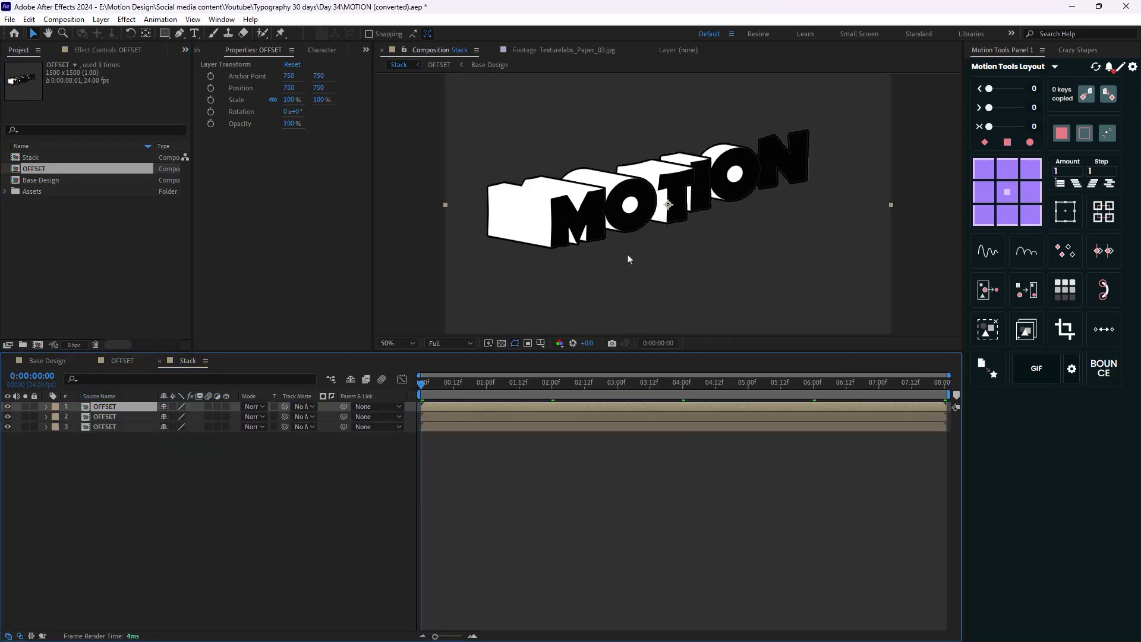
click(138, 428)
drag(679, 216, 688, 257)
click(105, 408)
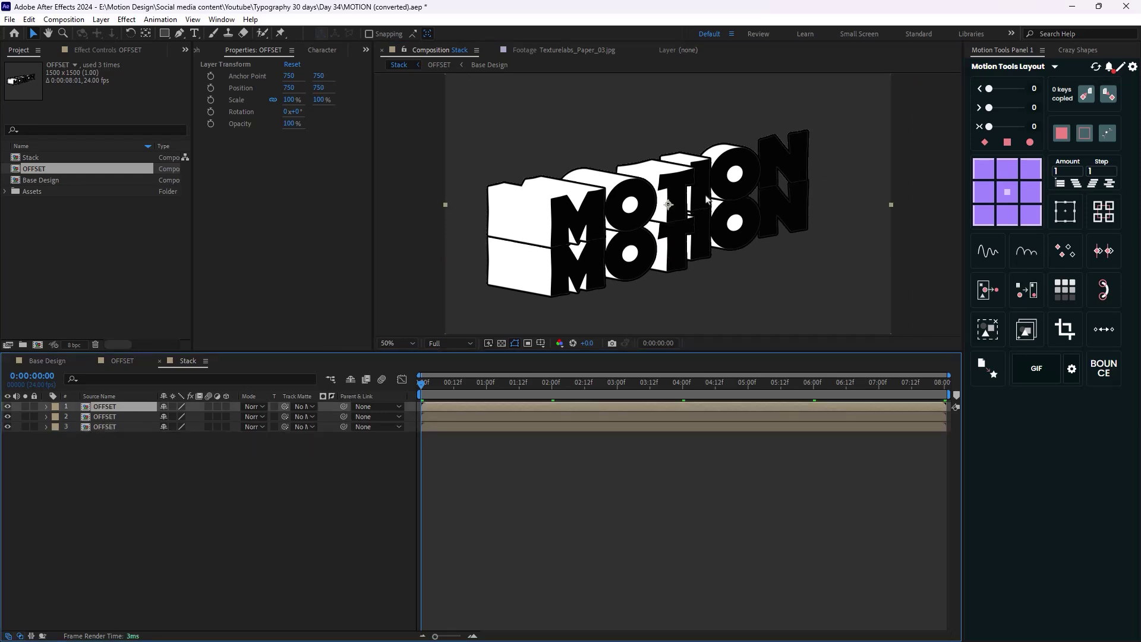
drag(653, 209, 649, 159)
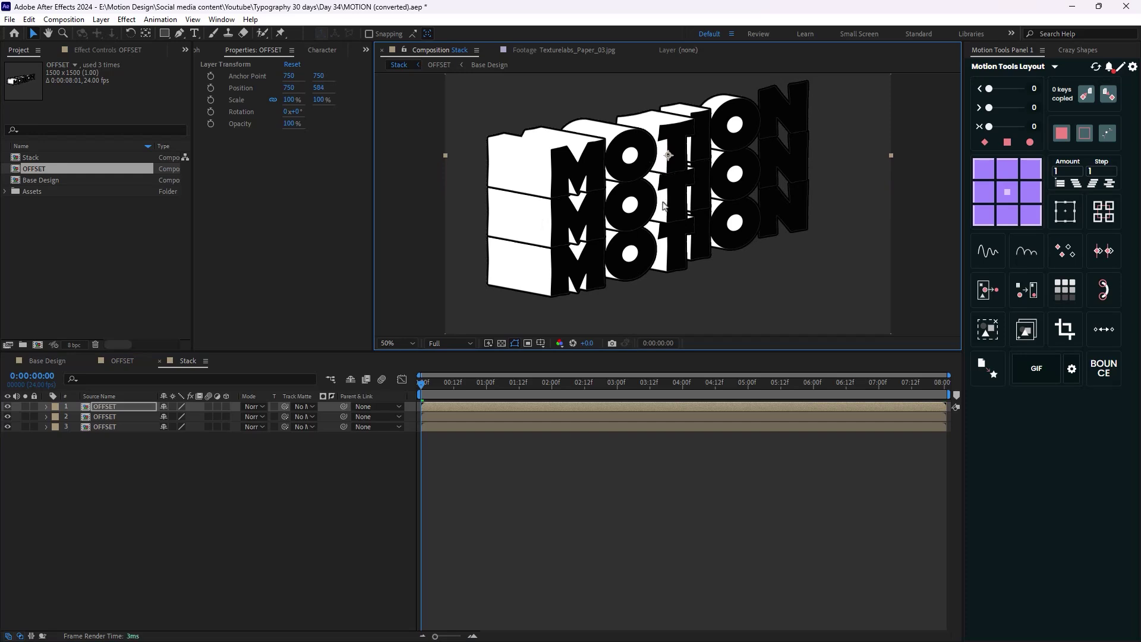
Shift all three OFFSET layers slightly right as a group and preview the stacked animation.
scroll(663, 205, down, 2)
key(space)
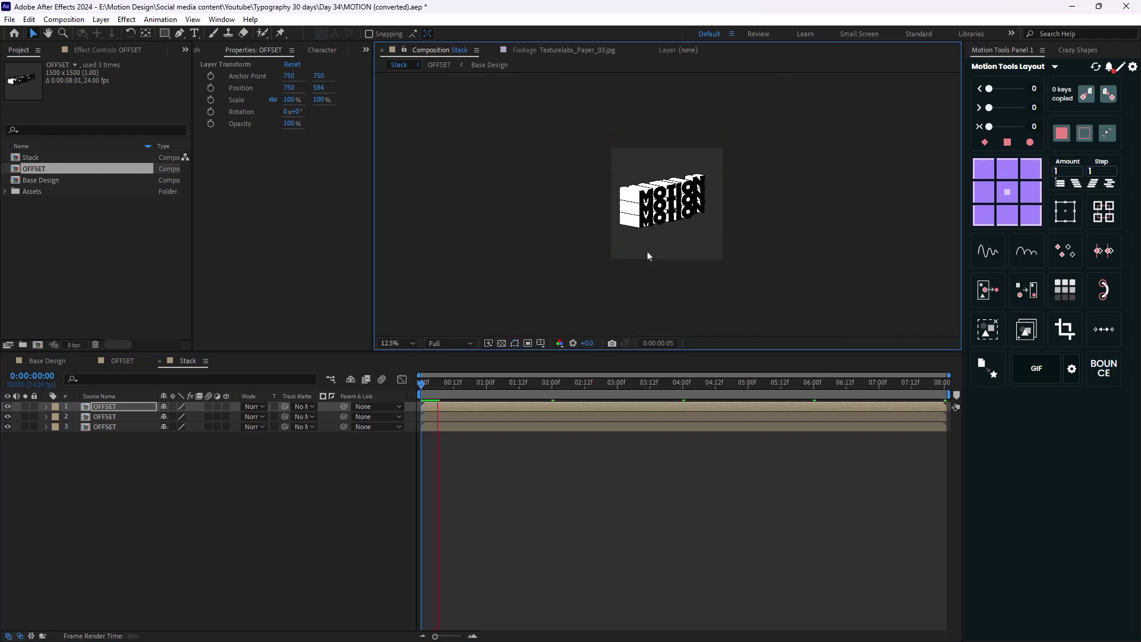
drag(160, 472, 100, 399)
scroll(668, 205, up, 1)
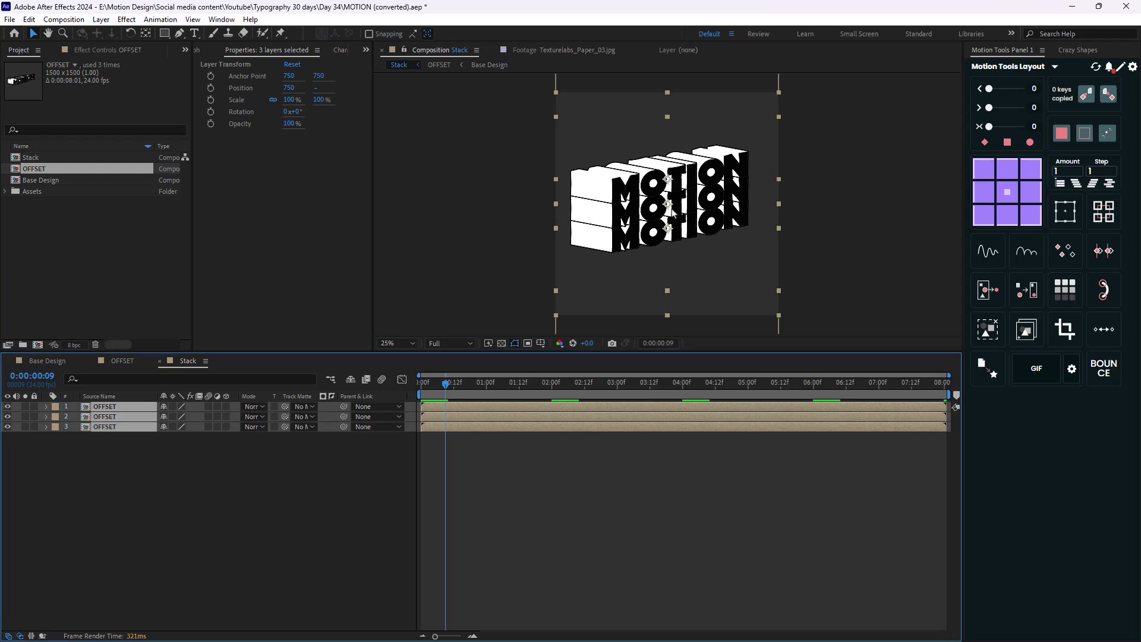
drag(674, 212, 674, 223)
key(space)
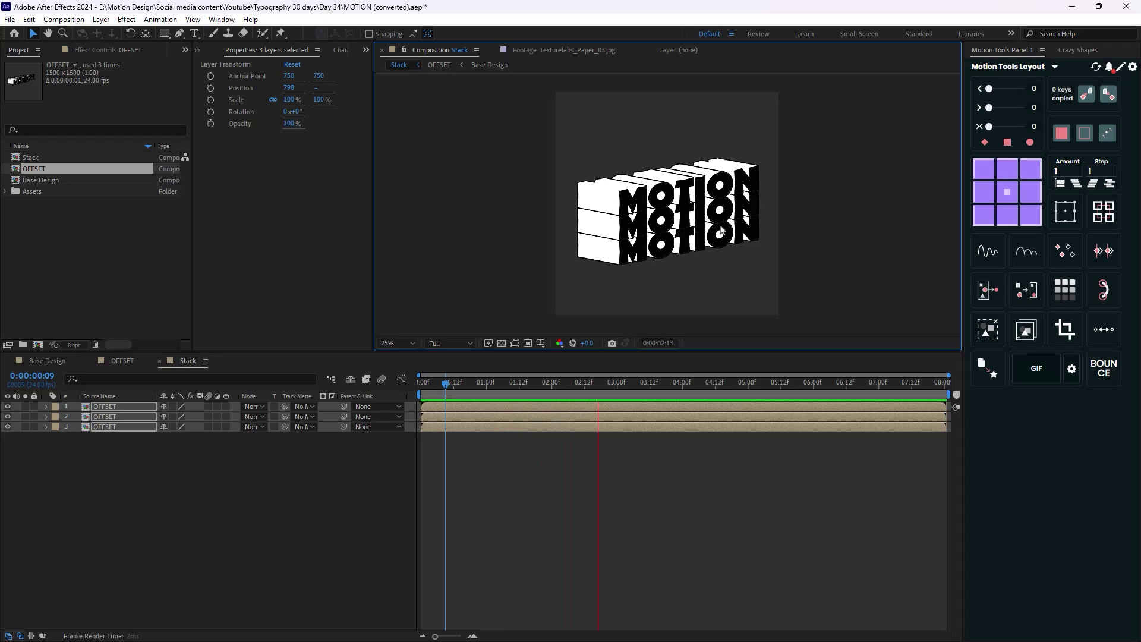
scroll(721, 231, down, 1)
key(space)
key(Home)
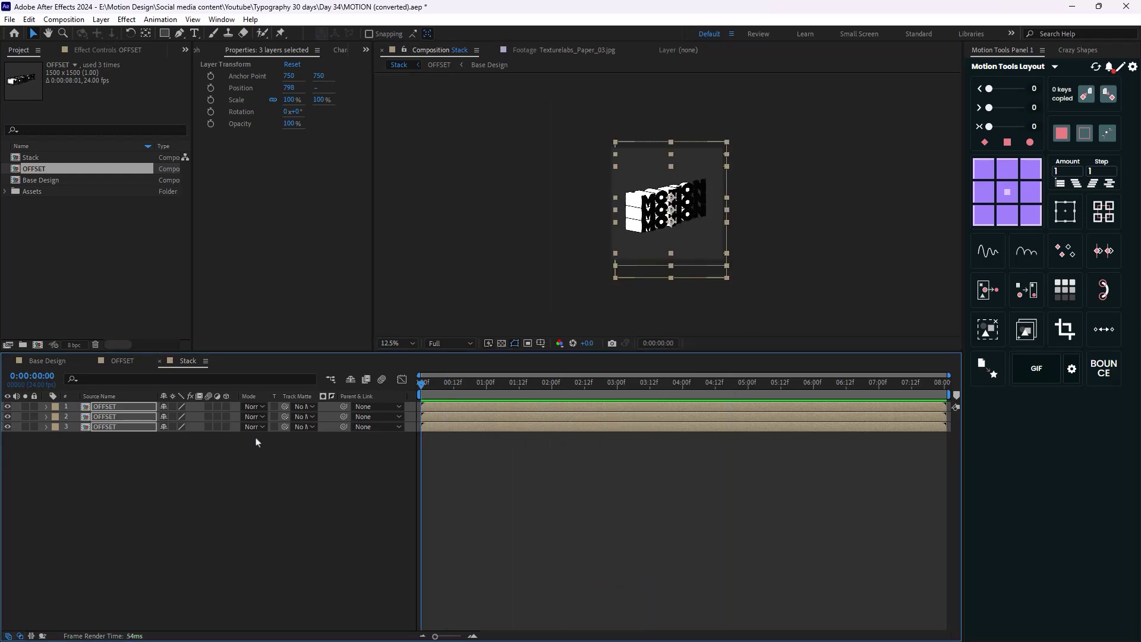
scroll(599, 199, up, 4)
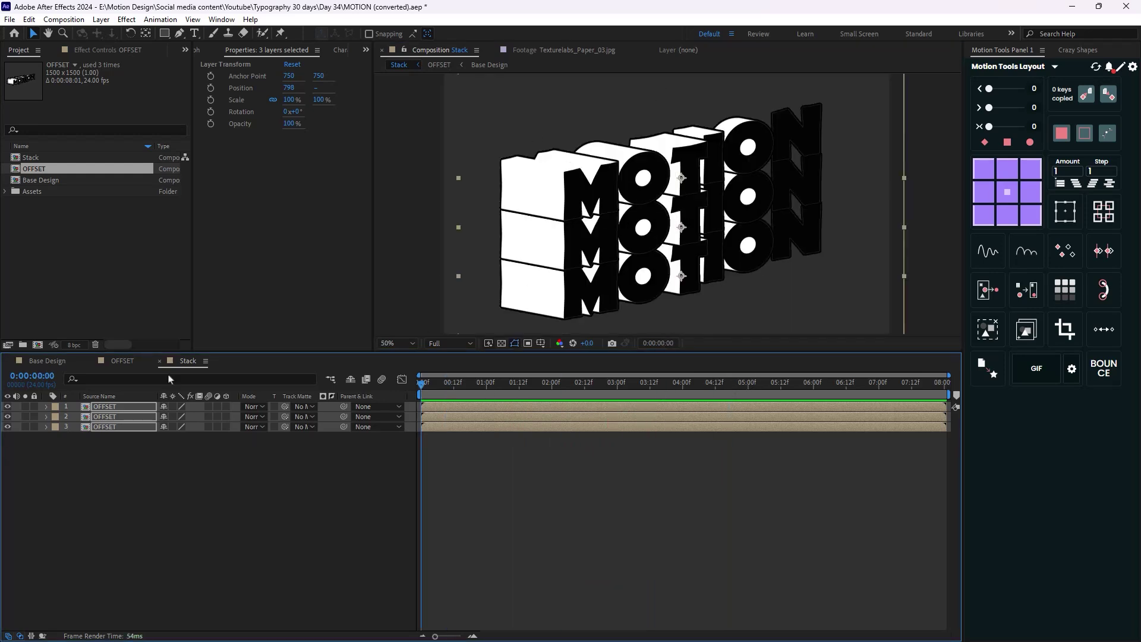
Enable Time Remapping on the bottom OFFSET layer, replacing the 8:00 end key with one at 2:00.
click(74, 447)
click(114, 427)
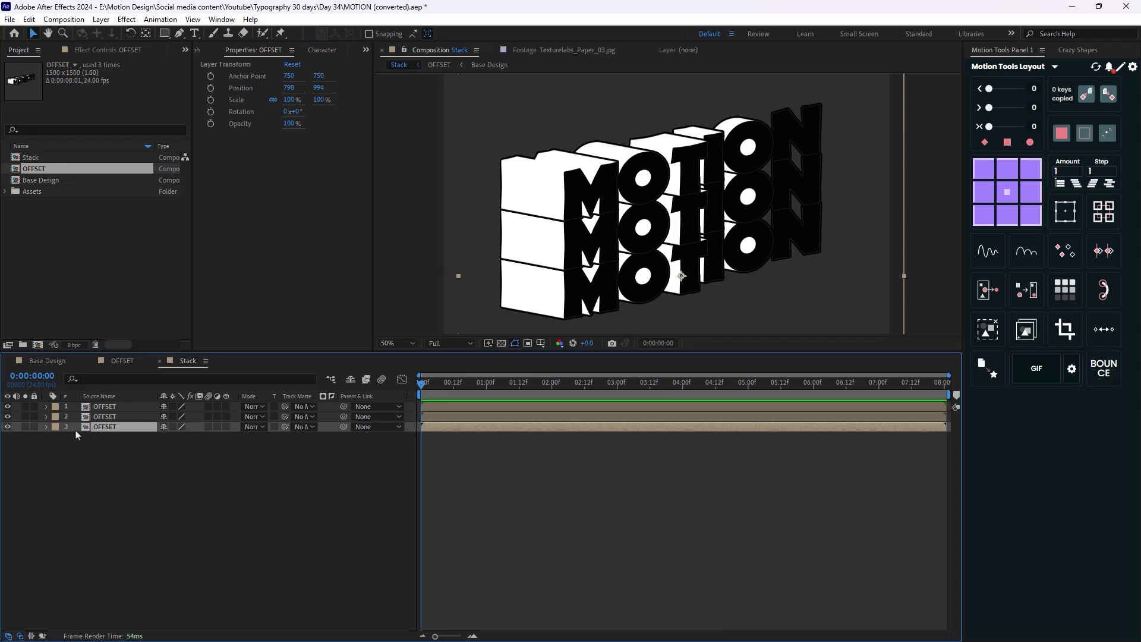
right_click(107, 430)
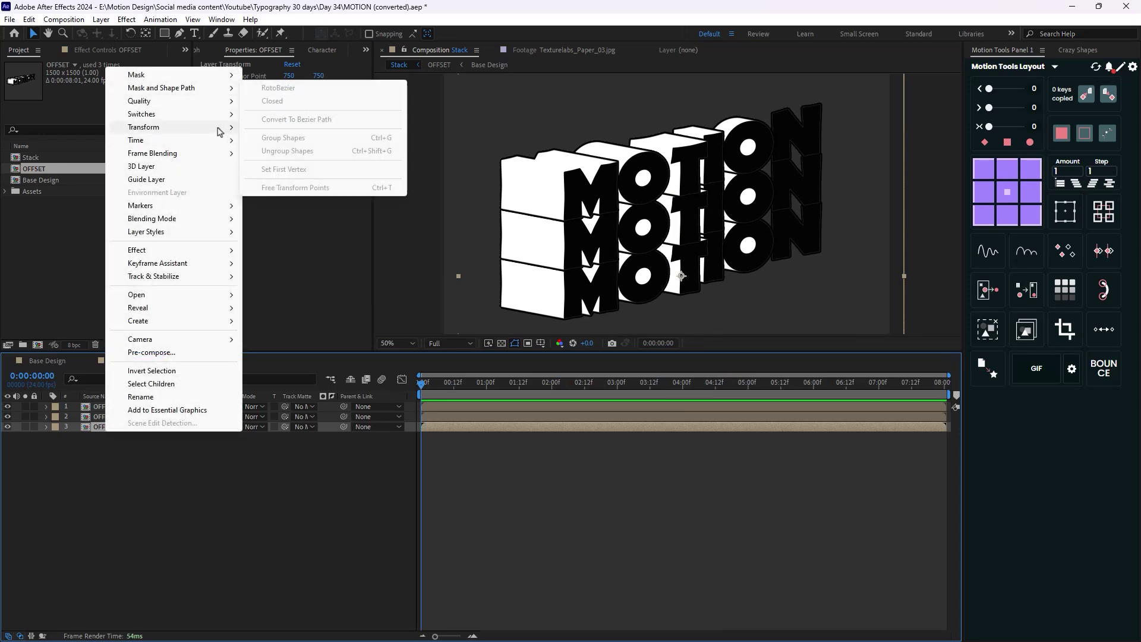
mouse_move(197, 140)
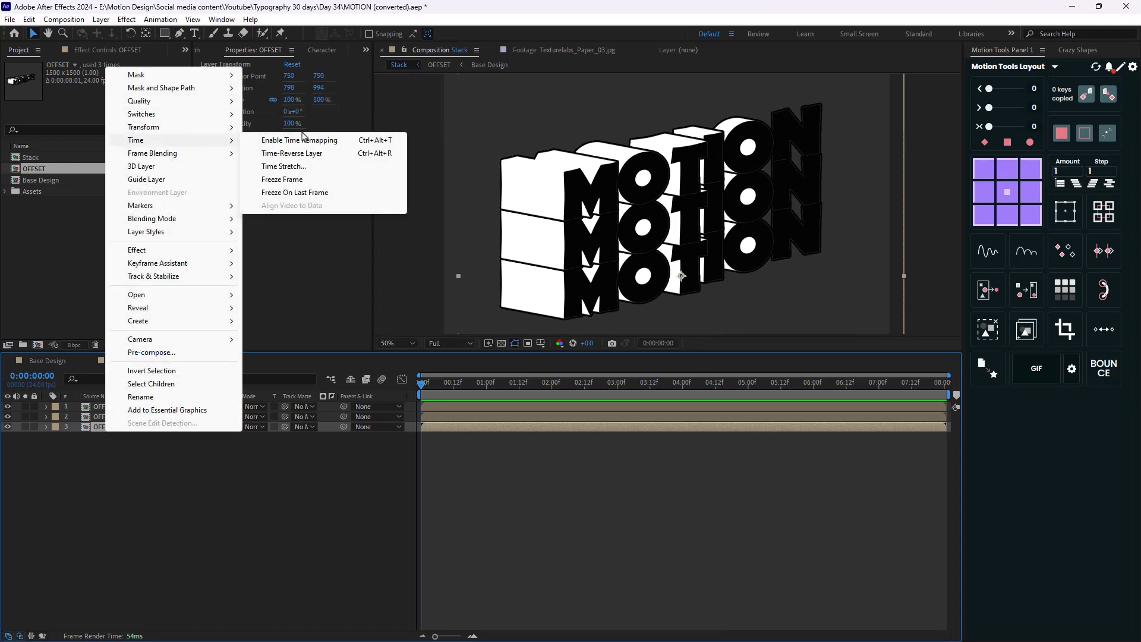
click(300, 140)
click(947, 437)
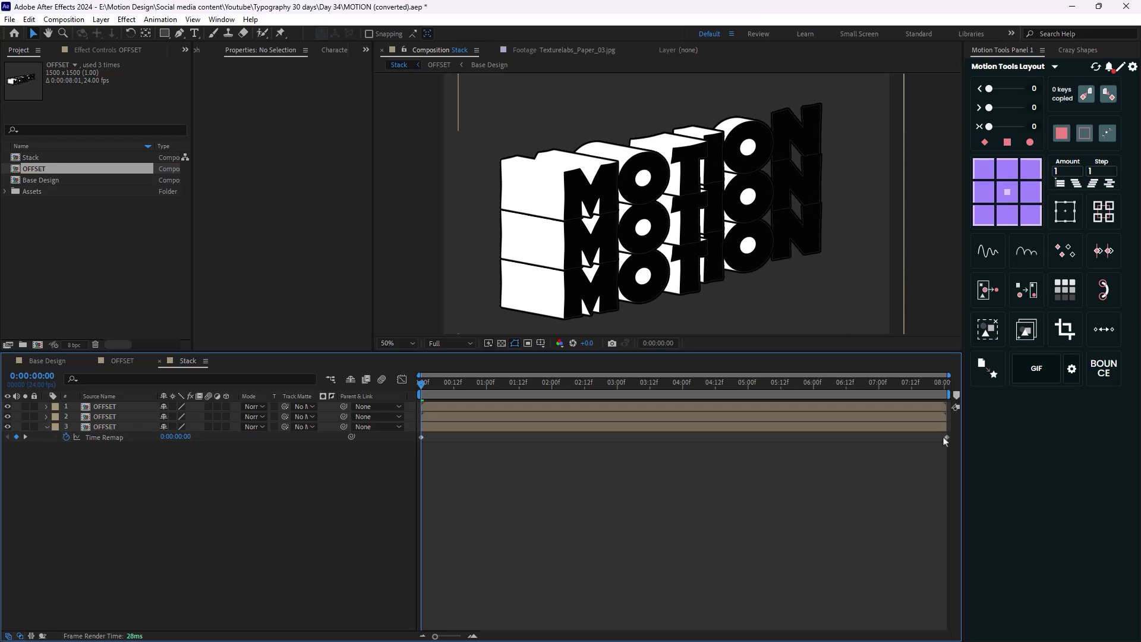
key(Delete)
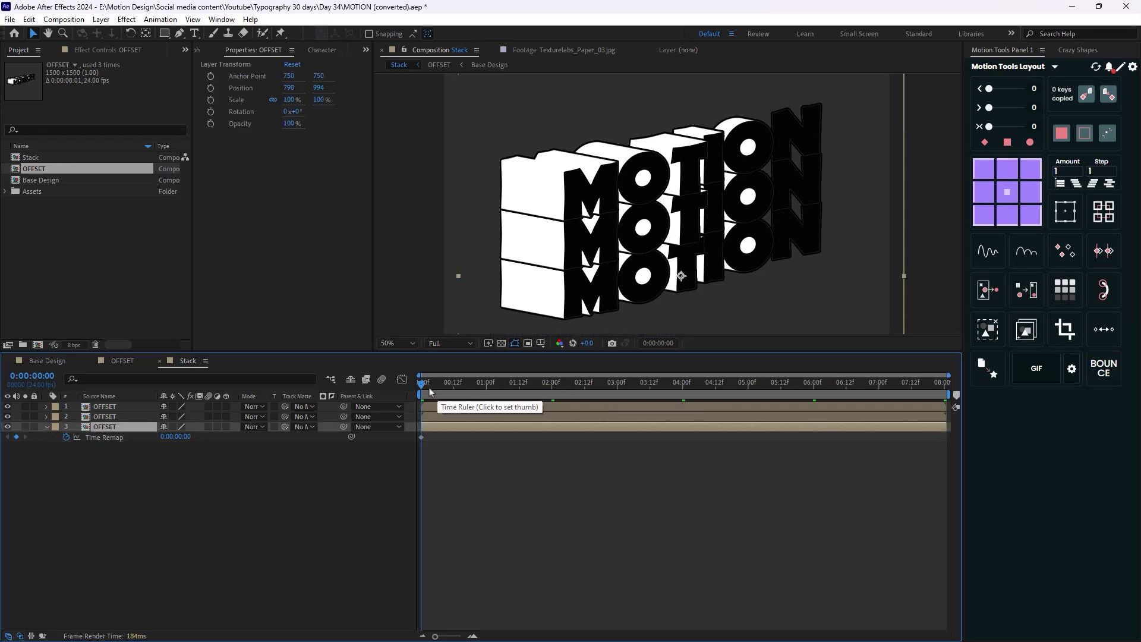
drag(423, 387, 552, 414)
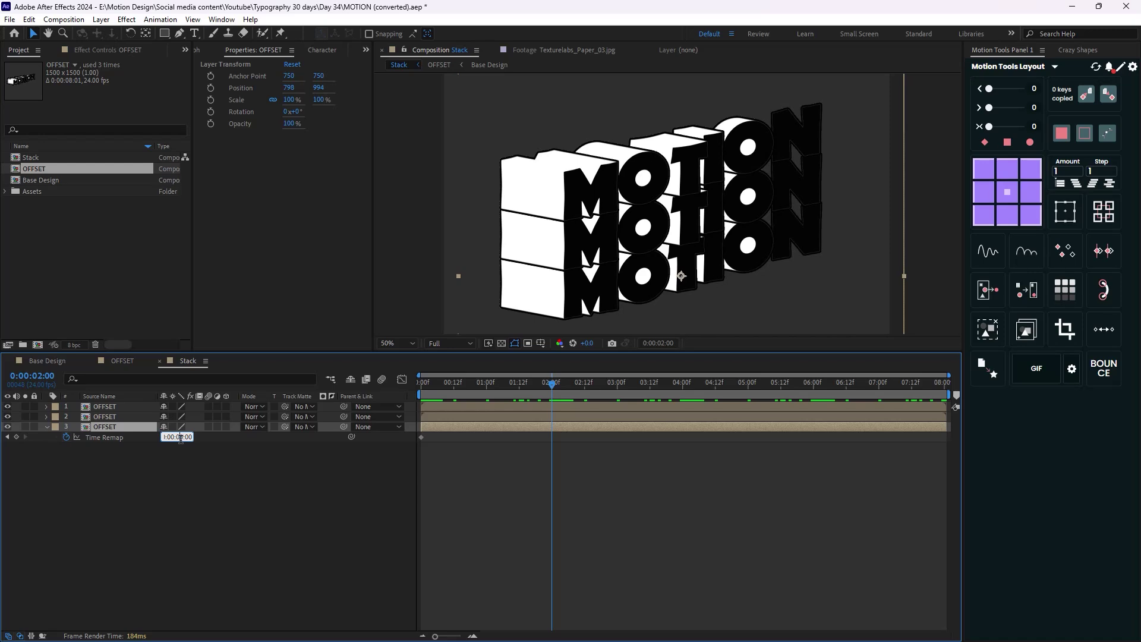
key(Return)
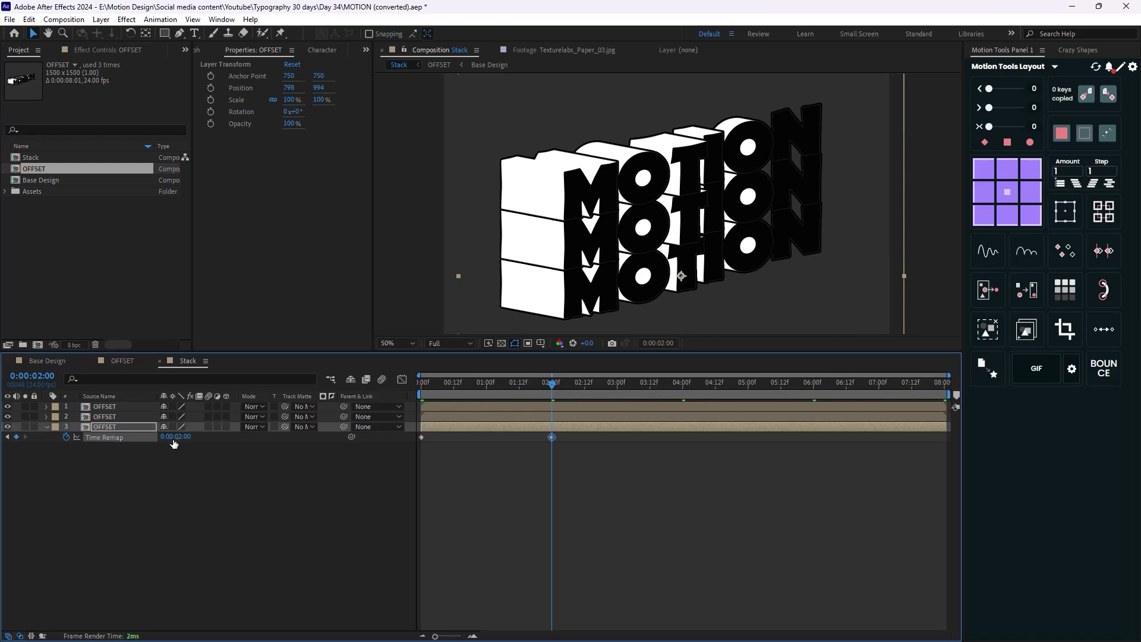
Add a loopOut() expression to the bottom layer's Time Remap.
alt+click(67, 438)
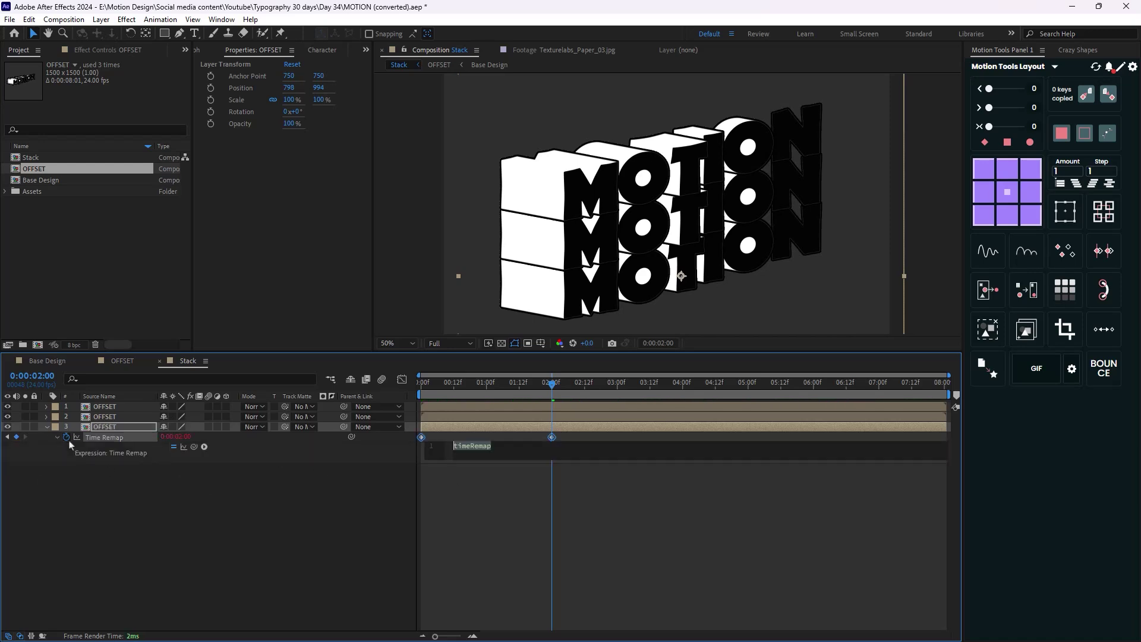
text(loop)
key(Down)
key(Down)
key(Return)
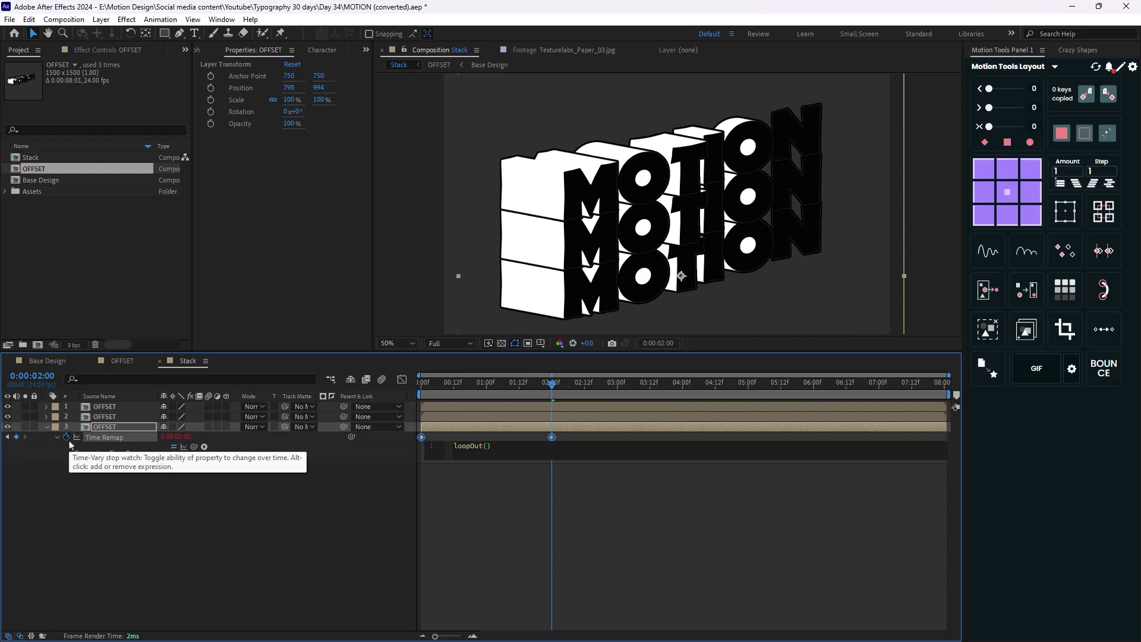
click(70, 446)
Copy the Time Remap setup onto OFFSET layers 1 and 2 with keyframes at 2:00.
right_click(106, 439)
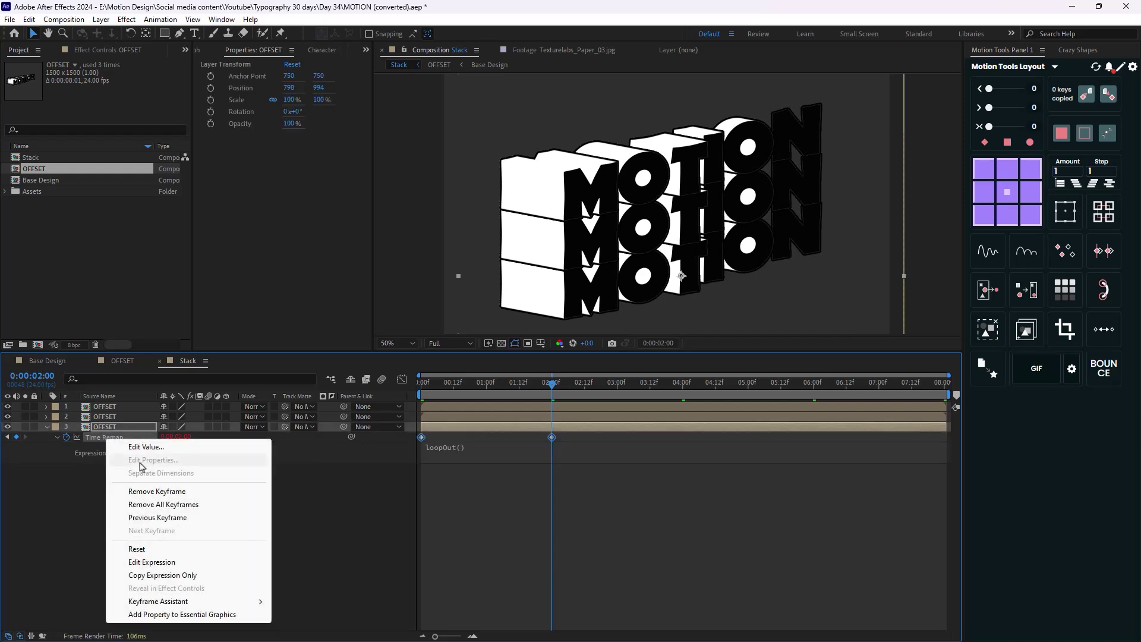
click(162, 575)
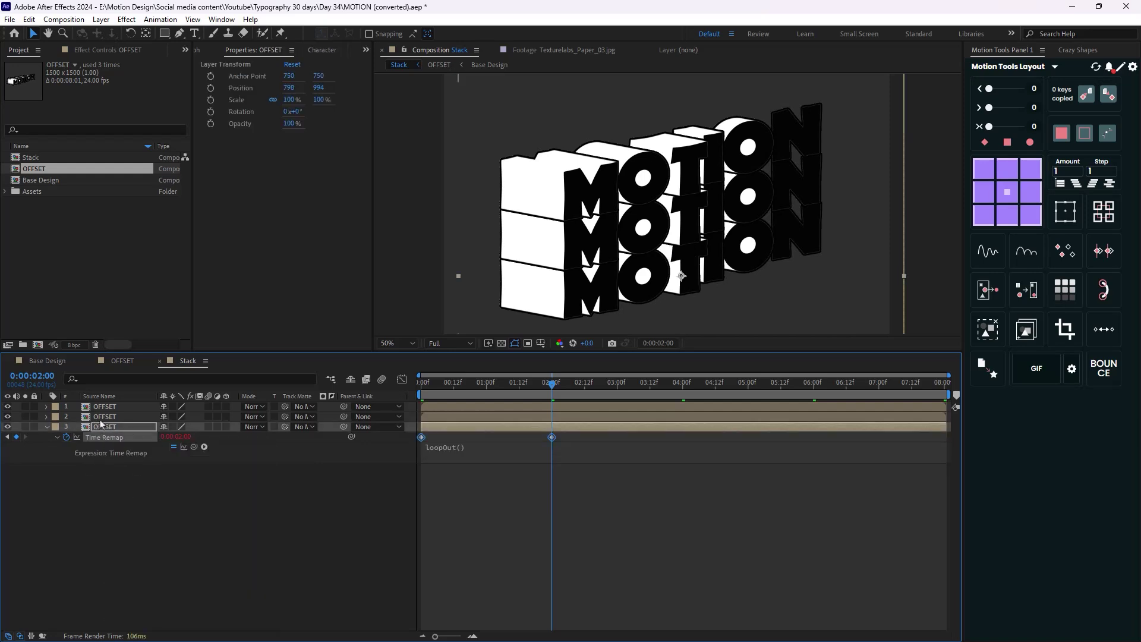
click(103, 414)
shift+click(102, 408)
key(ctrl+v)
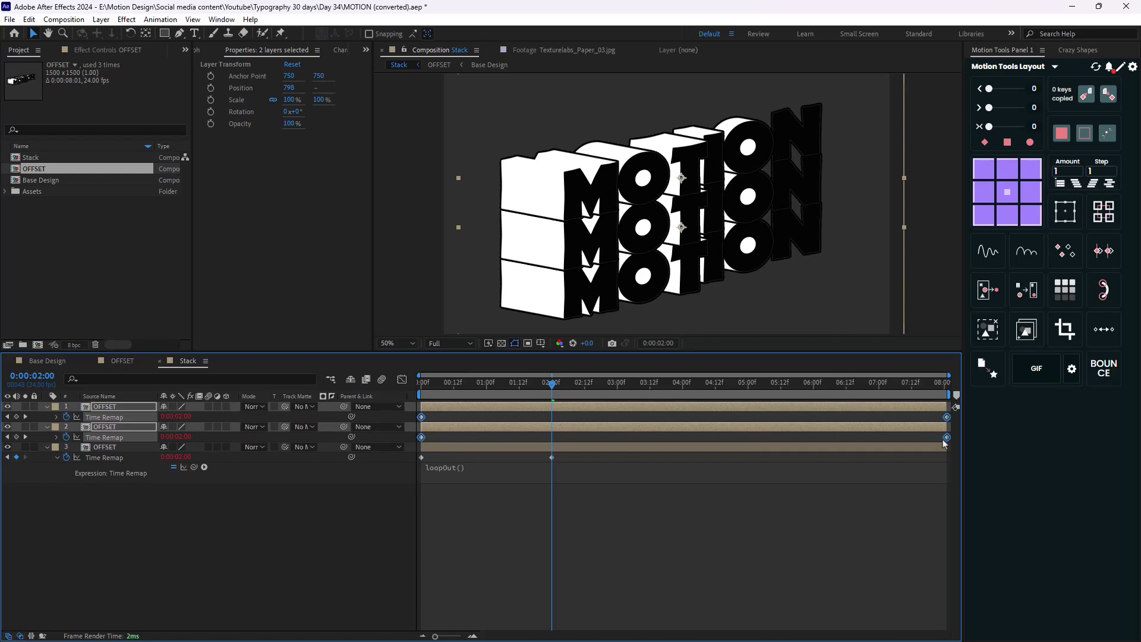
click(924, 419)
drag(942, 437, 614, 442)
drag(939, 409, 954, 450)
key(ctrl+z)
click(17, 437)
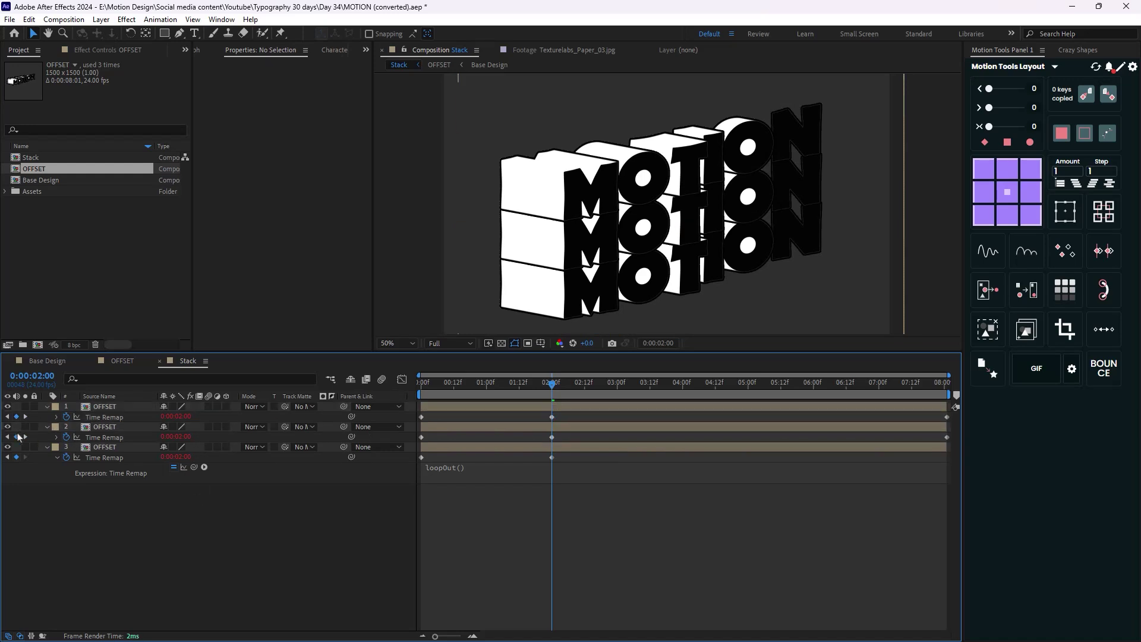
Move the bottom OFFSET layer's Time Remap keyframes about 4 frames earlier.
drag(943, 430, 952, 443)
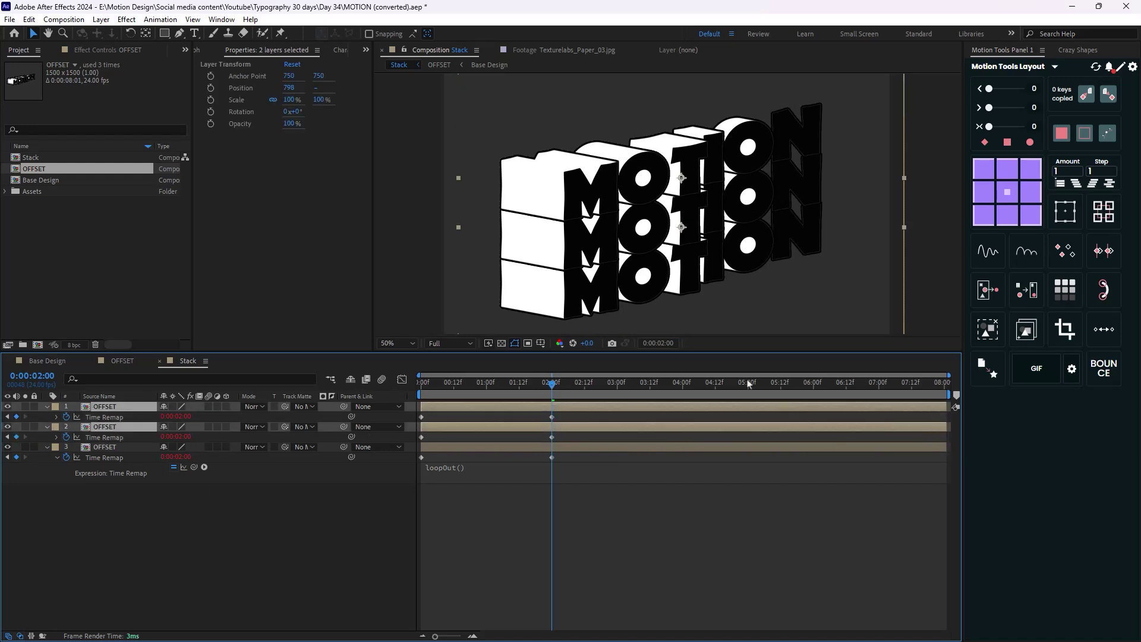
key(space)
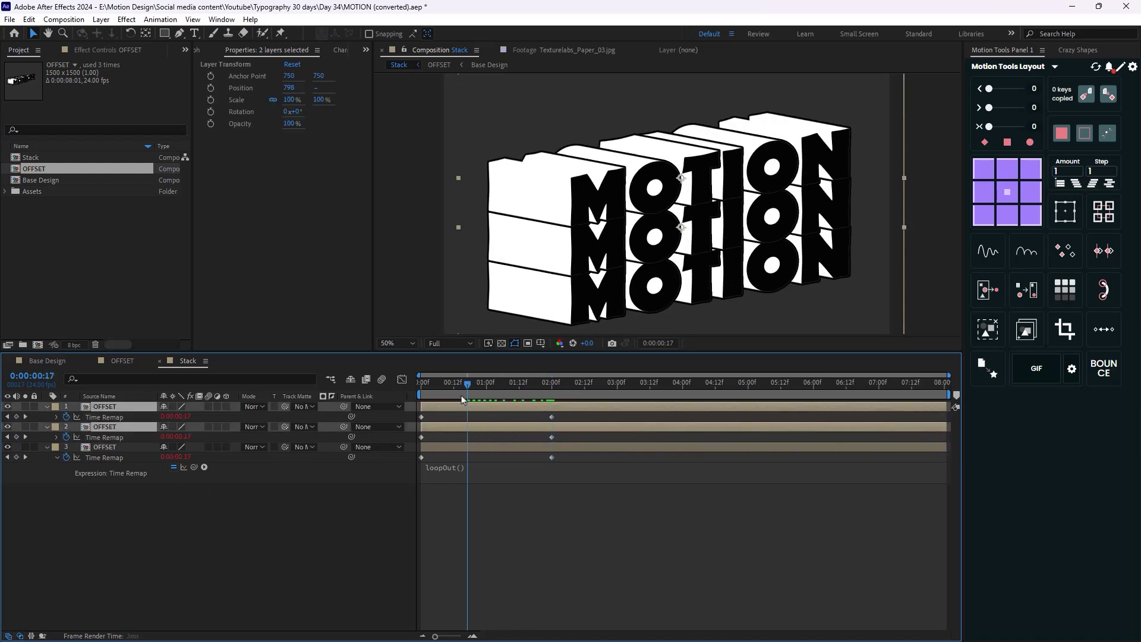
click(102, 458)
drag(422, 460, 417, 460)
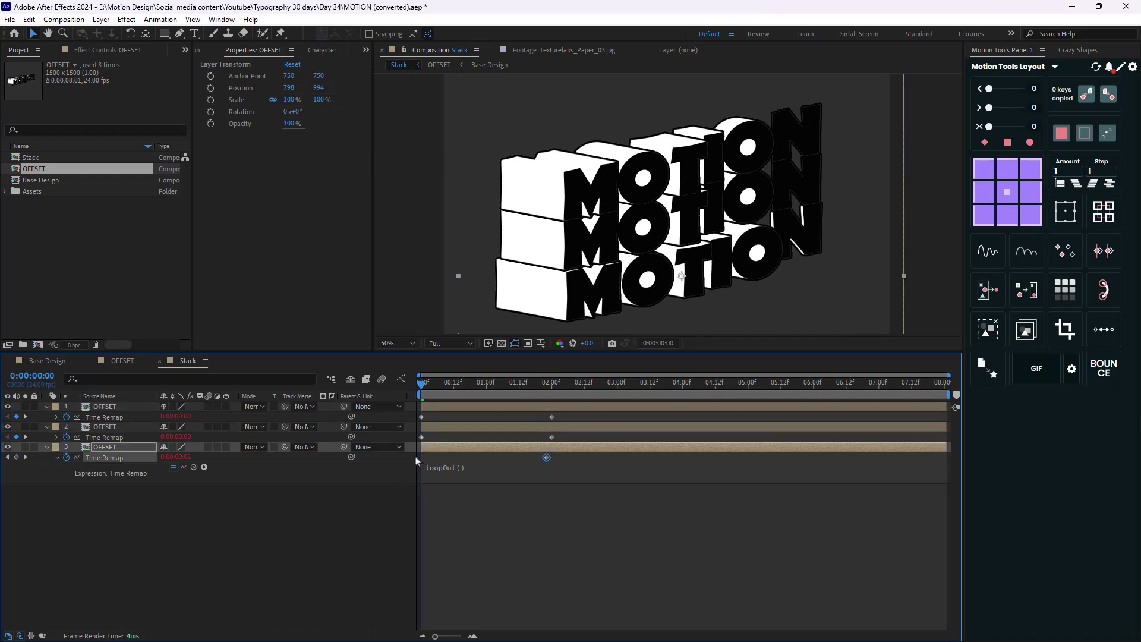
click(126, 437)
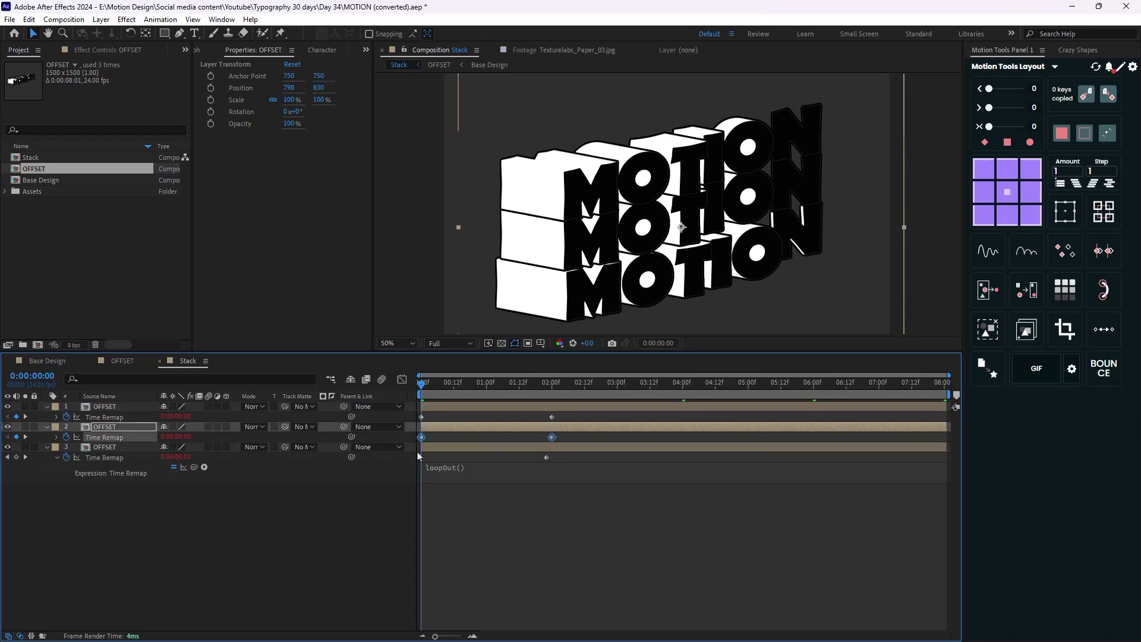
click(119, 458)
drag(547, 459, 543, 459)
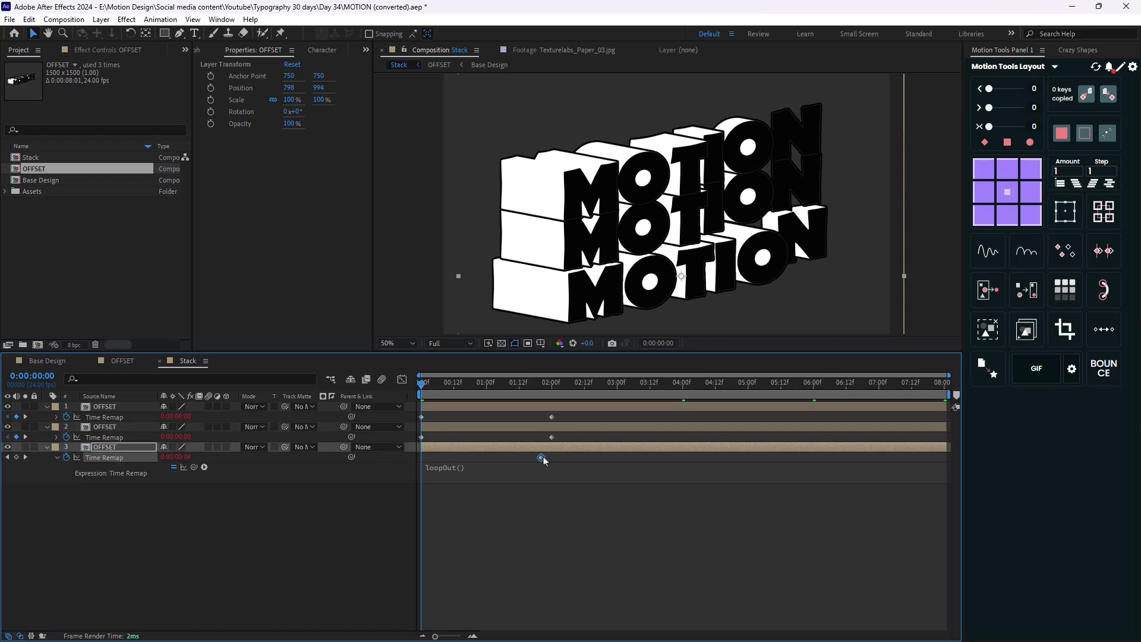
Move the middle layer's Time Remap keyframes one frame earlier and preview the staggered rows.
click(121, 439)
drag(549, 439, 544, 439)
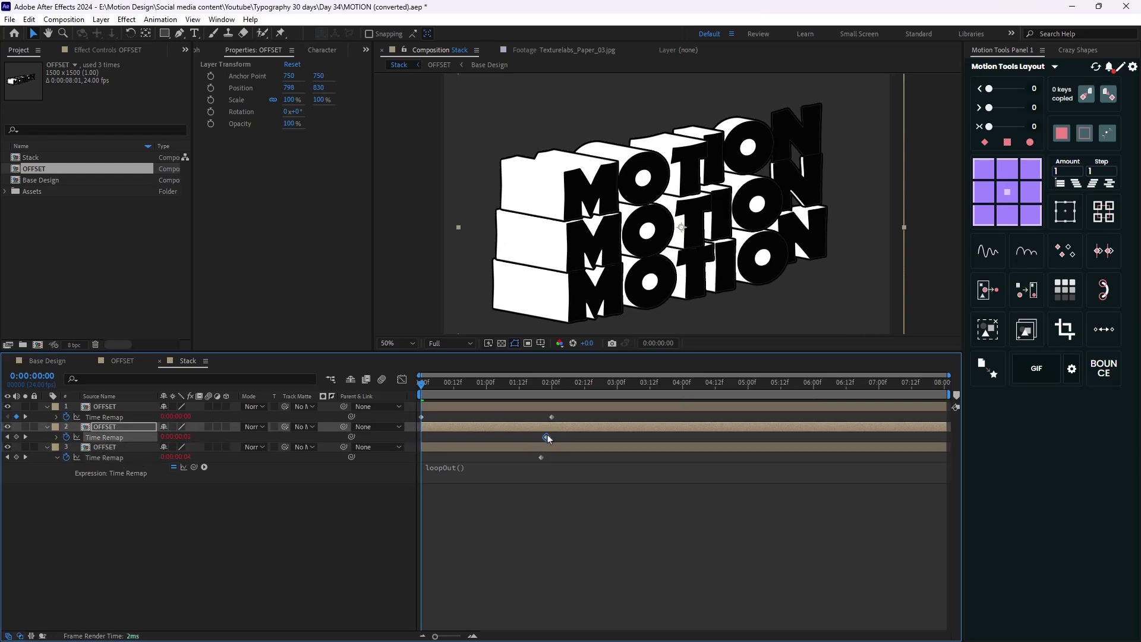
key(space)
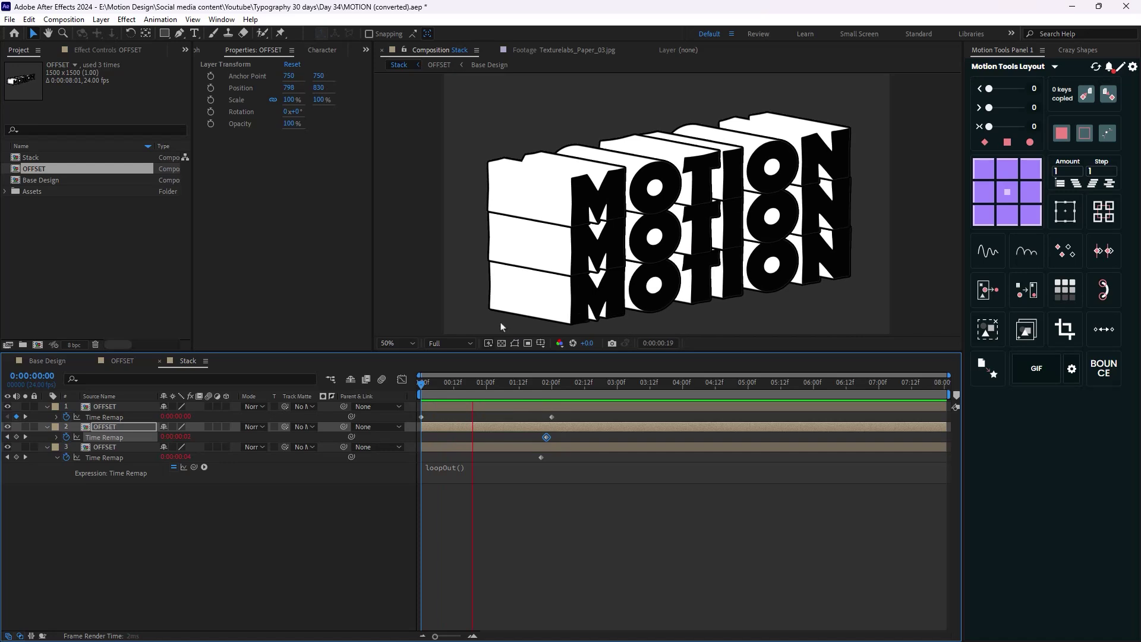
key(comma)
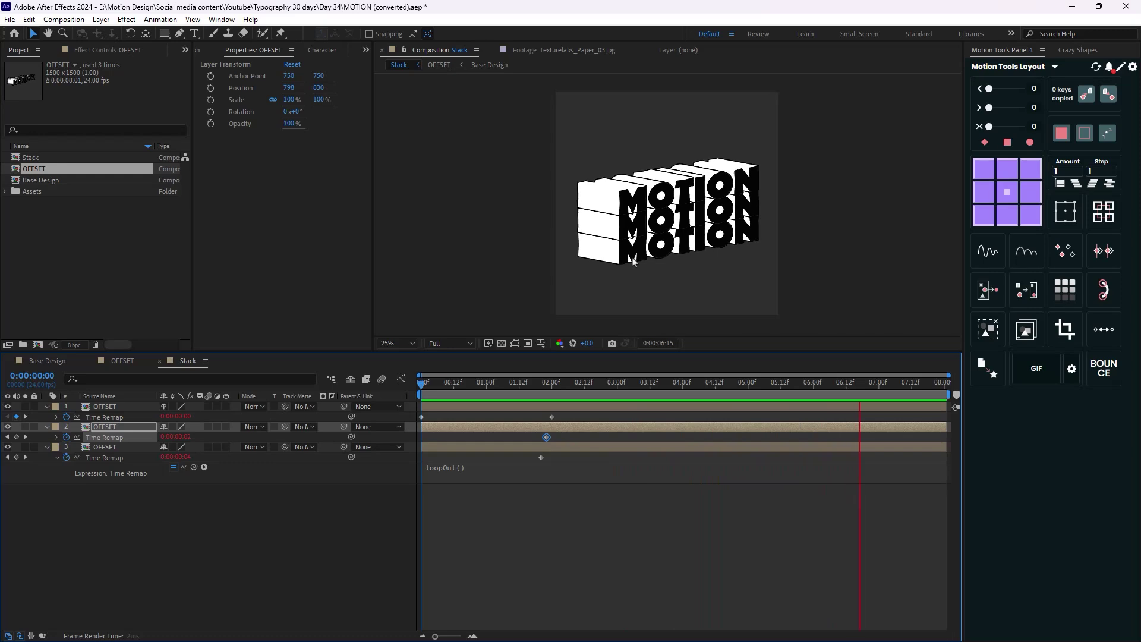
key(space)
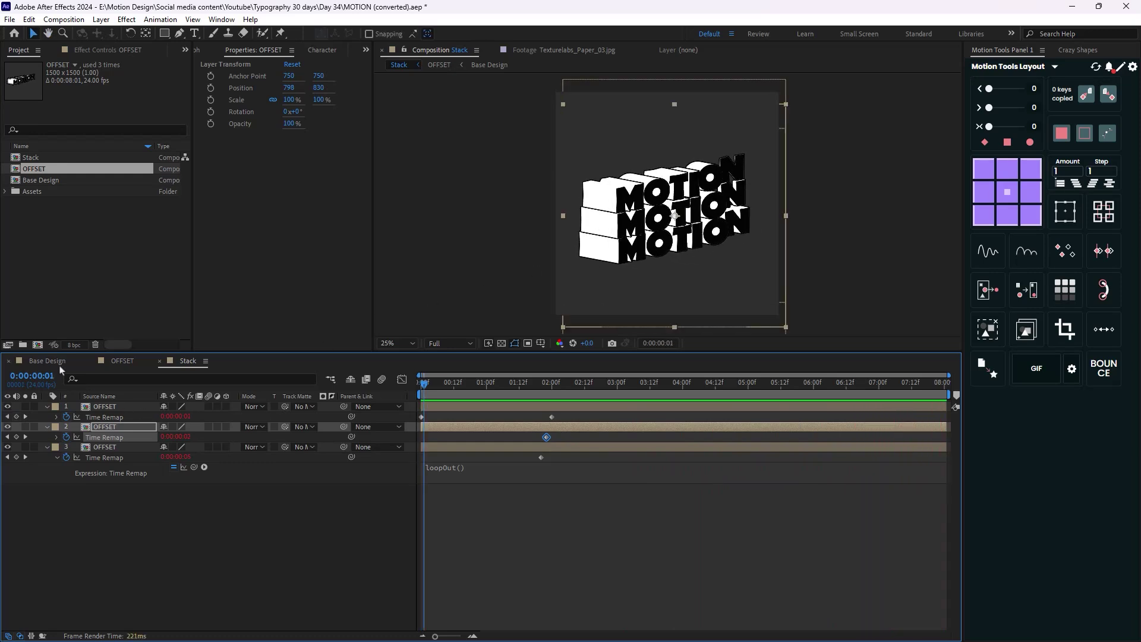
Create a new 1500×1500 composition named Main.
click(67, 321)
right_click(79, 258)
click(122, 267)
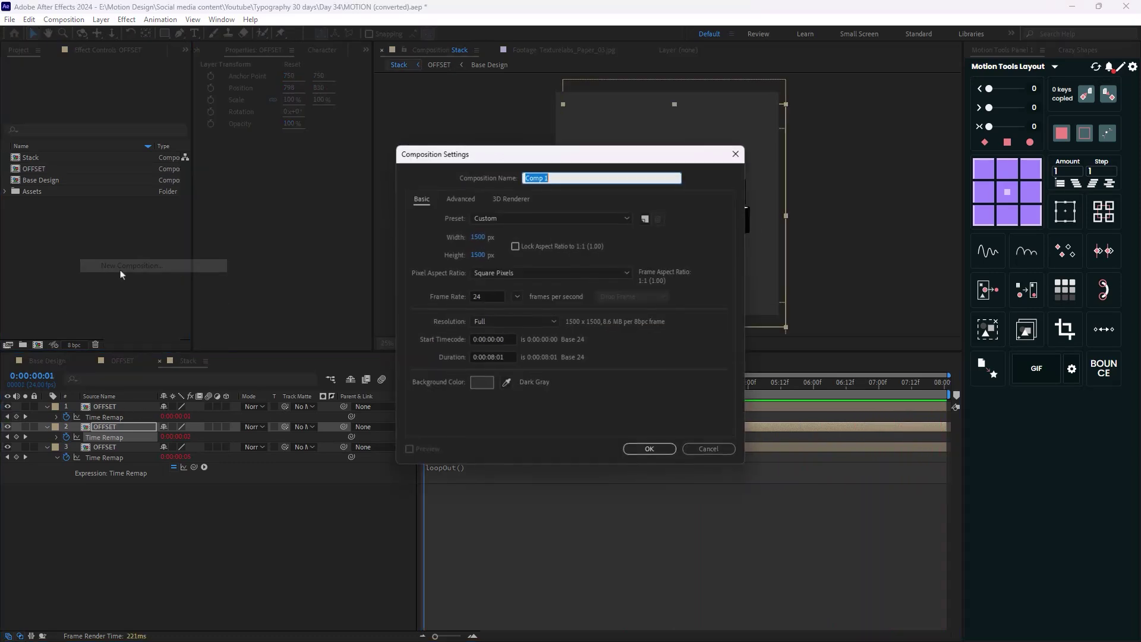
text(Main)
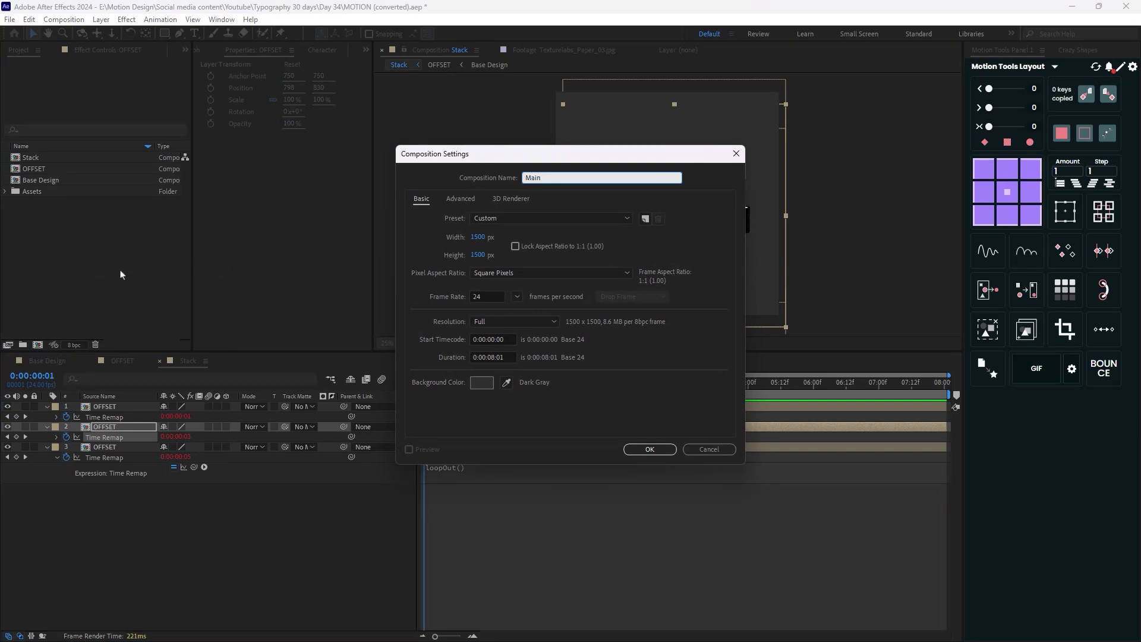
key(Return)
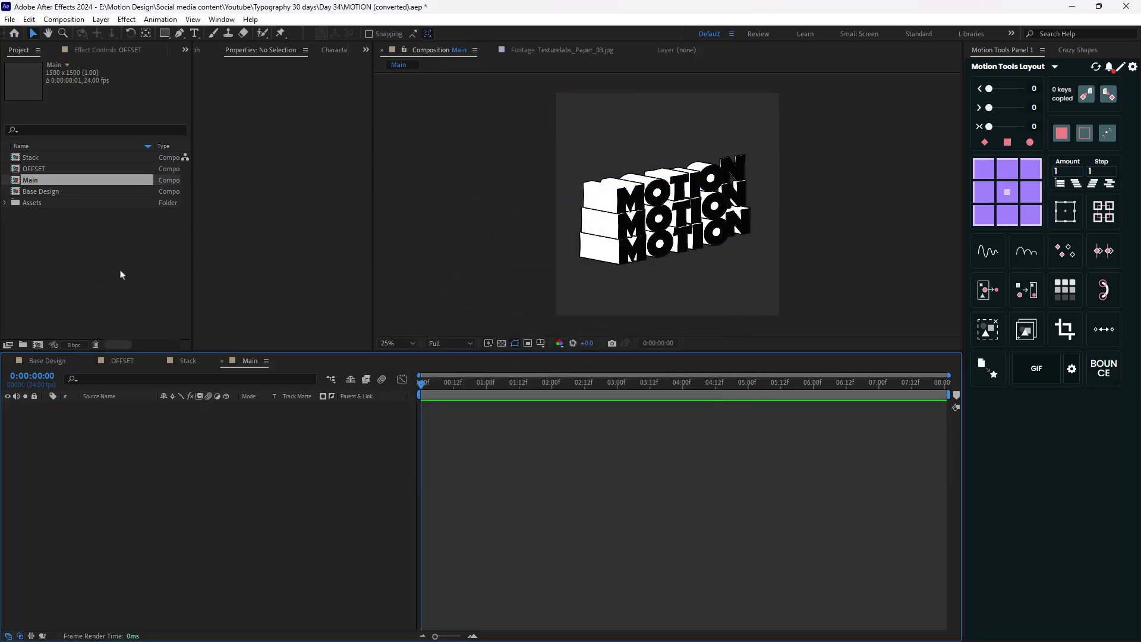
Nest the Stack comp inside Main as its only layer.
drag(31, 158, 666, 201)
click(224, 489)
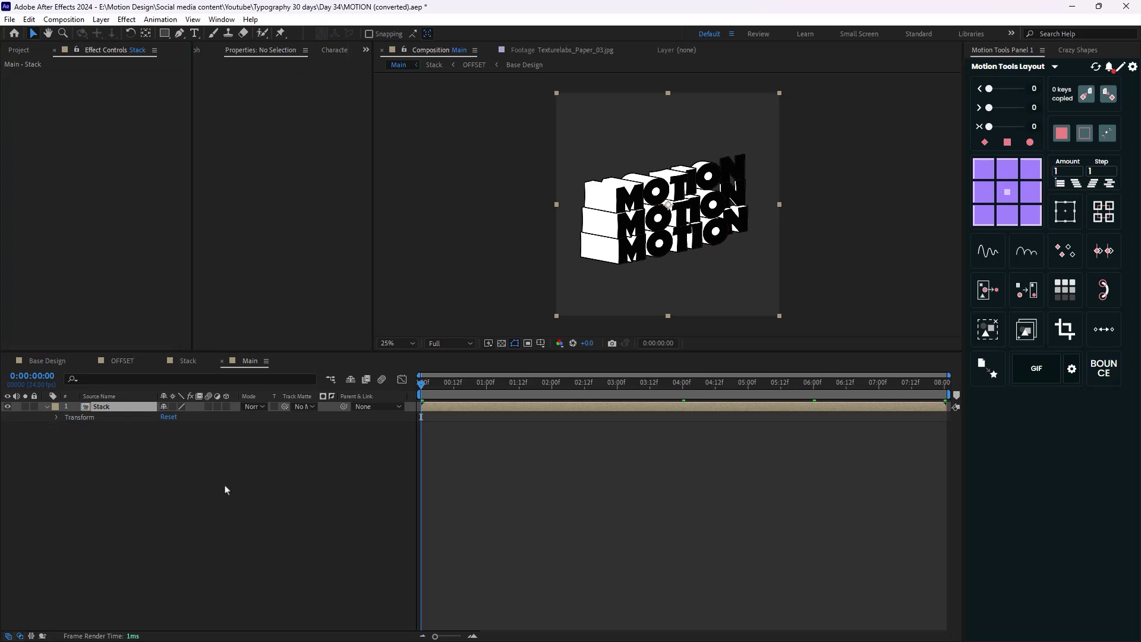
key(ctrl+grave)
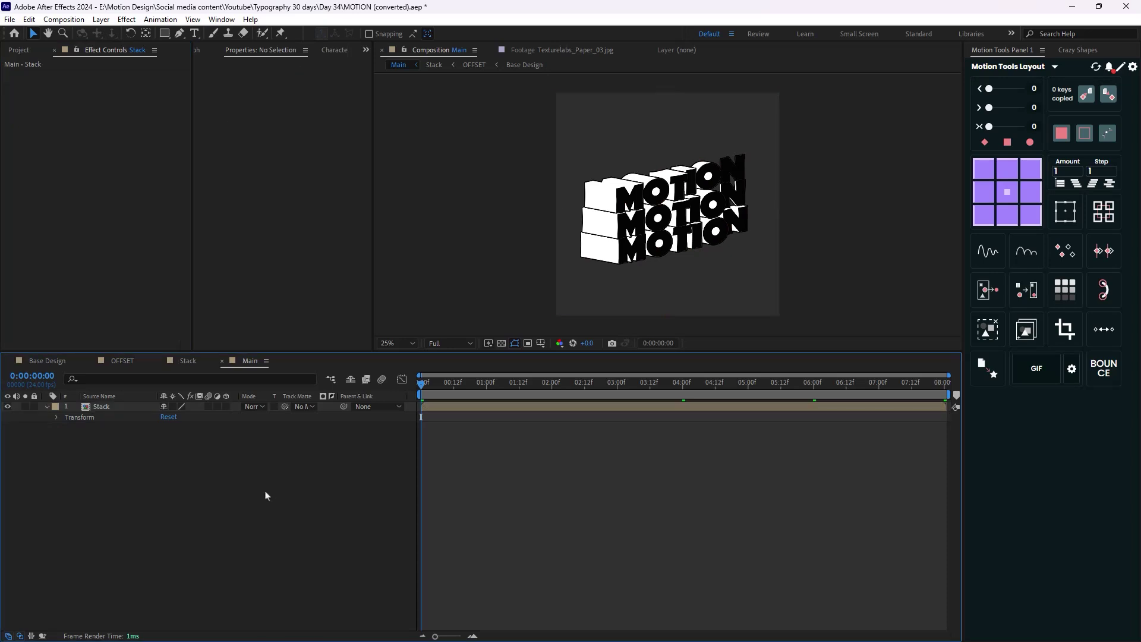
Give the bottom OFFSET layer in Stack a white outside Stroke style of size 30.
click(188, 361)
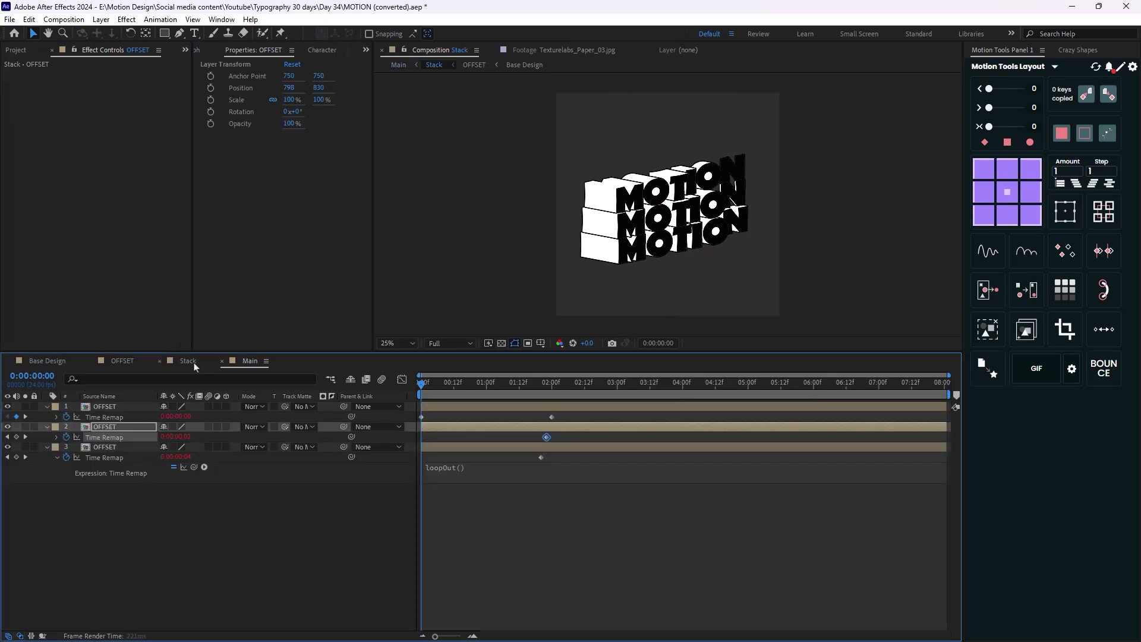
right_click(107, 450)
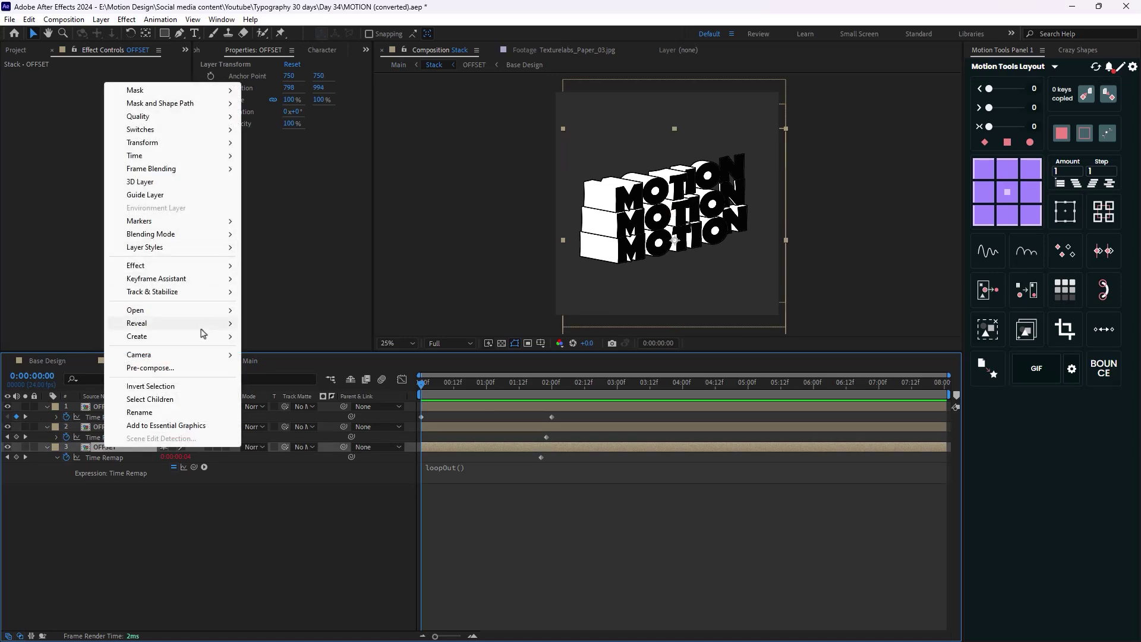
mouse_move(211, 248)
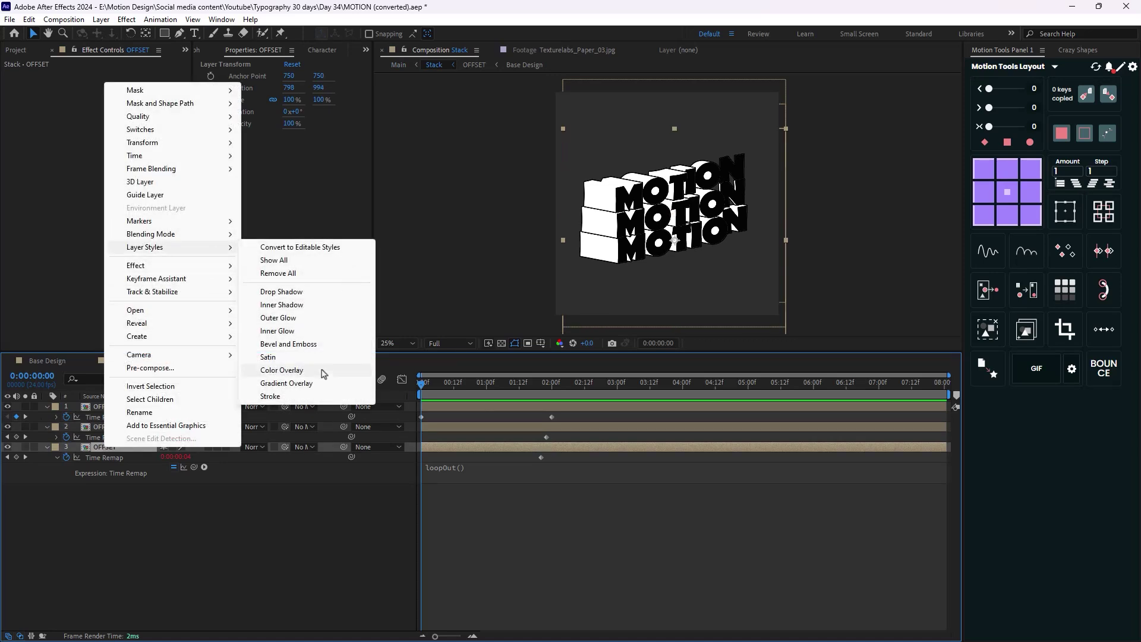
click(303, 396)
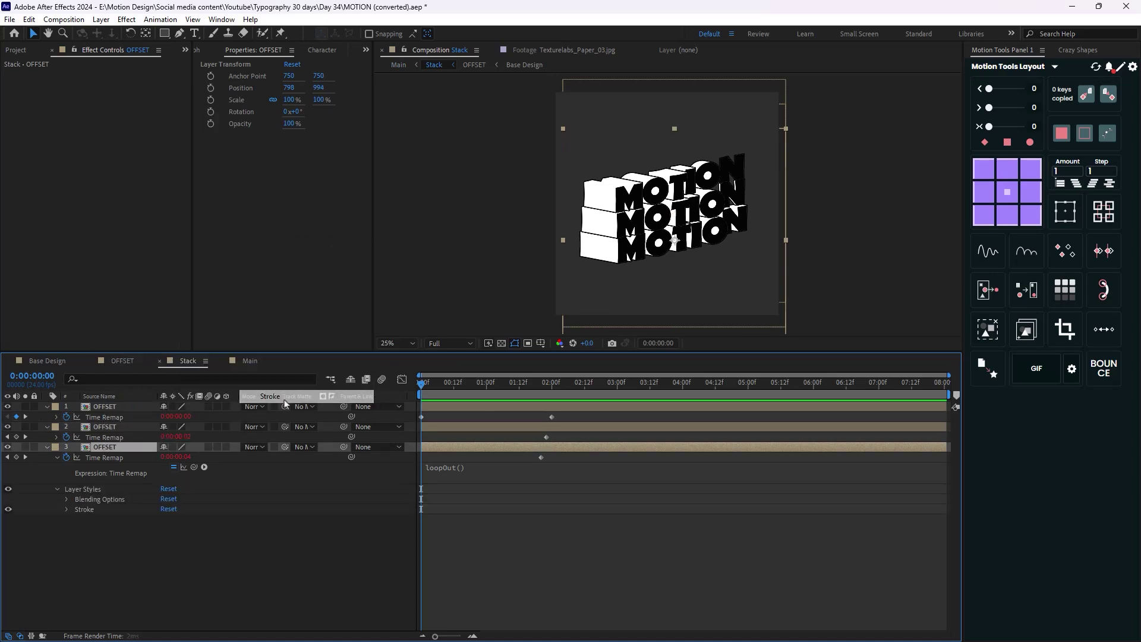
click(67, 509)
click(165, 540)
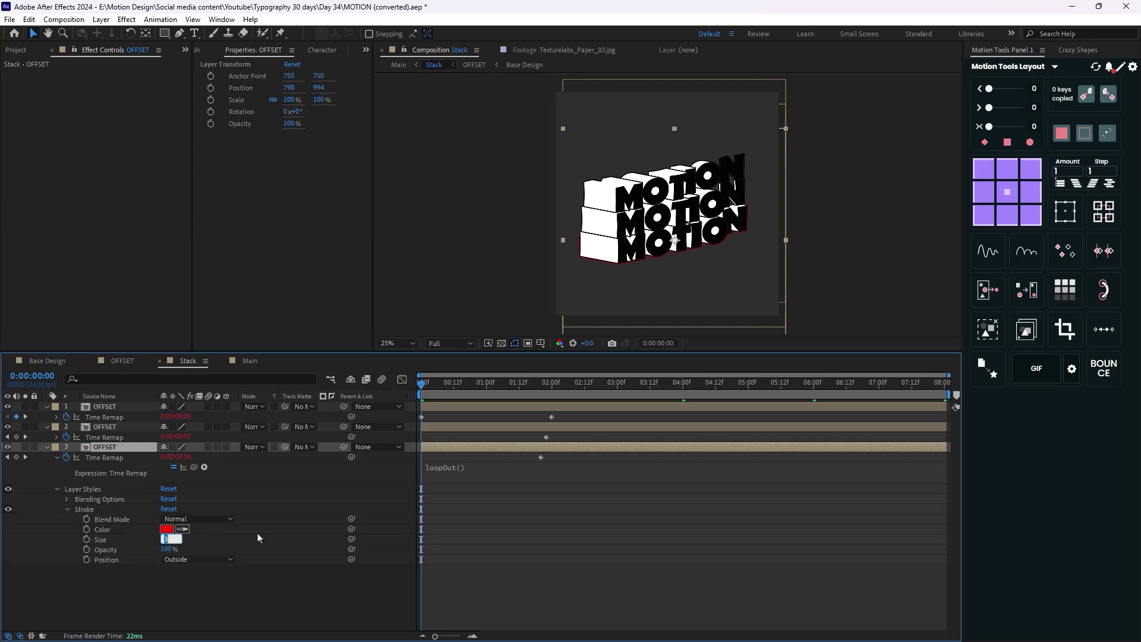
key(Return)
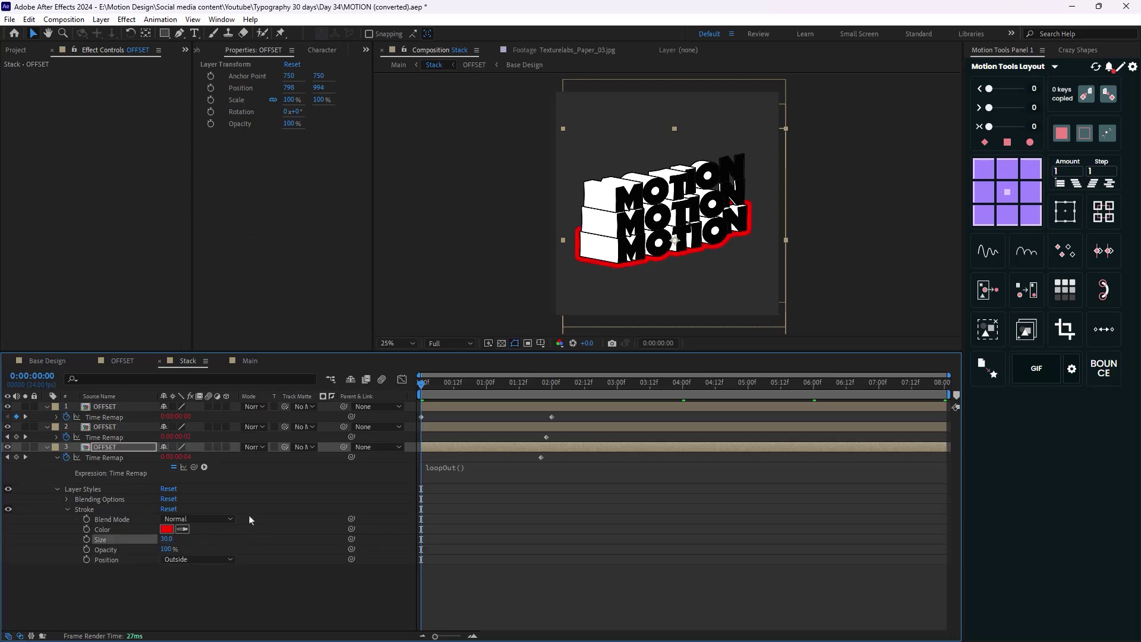
click(182, 529)
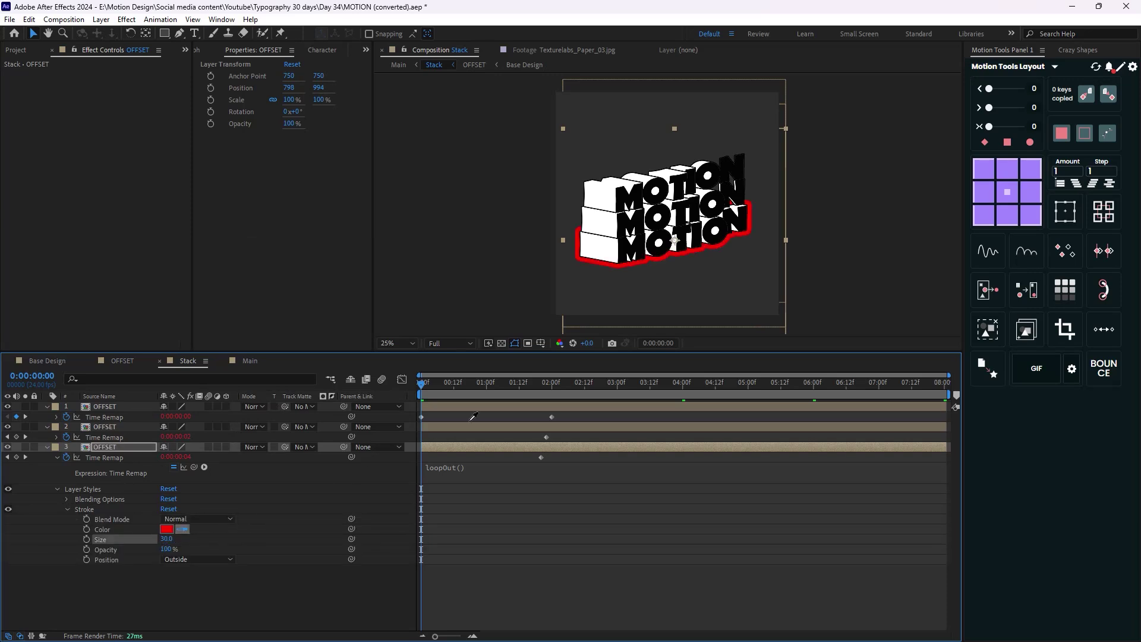
click(599, 223)
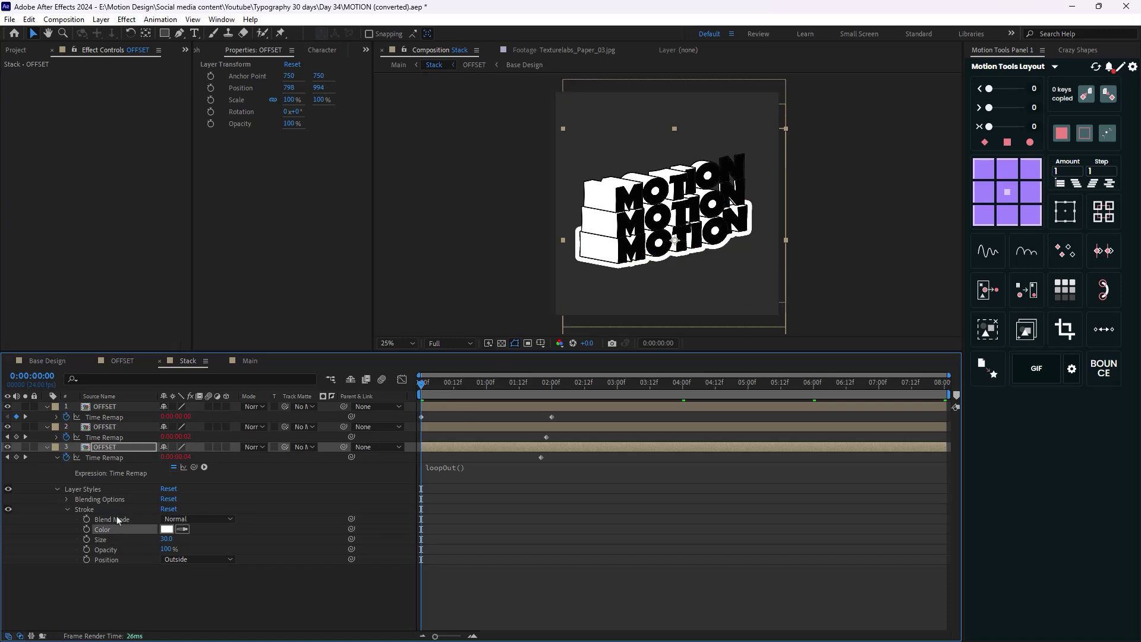
Copy the white stroke layer style onto OFFSET layers 2 and 1.
click(89, 492)
key(ctrl+c)
key(ctrl+Up)
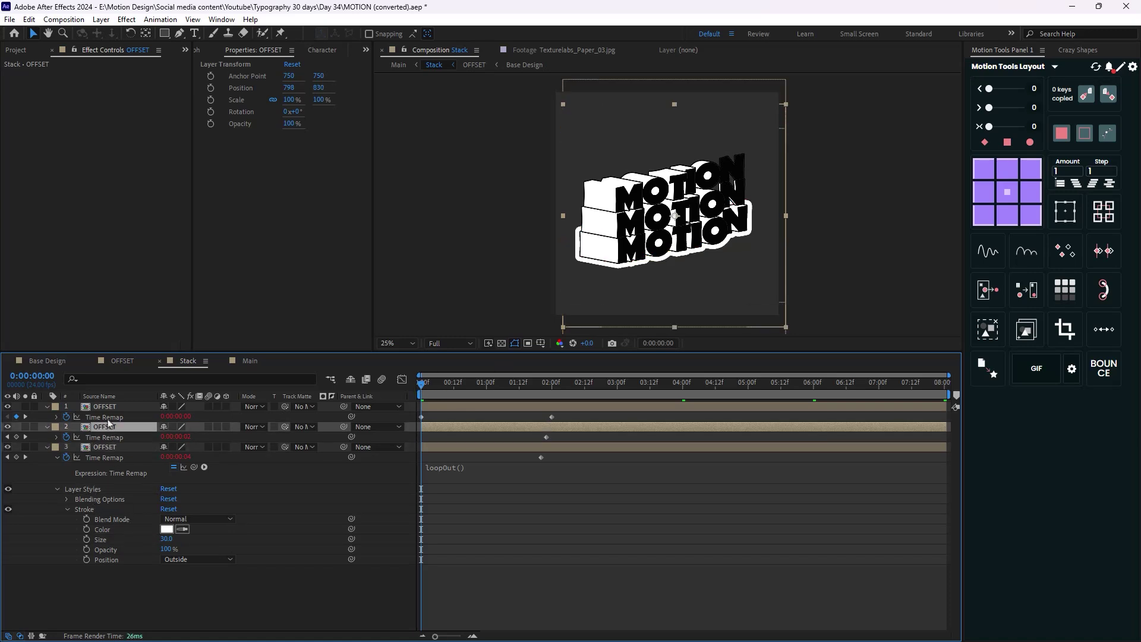
key(ctrl+v)
key(ctrl+Up)
key(ctrl+v)
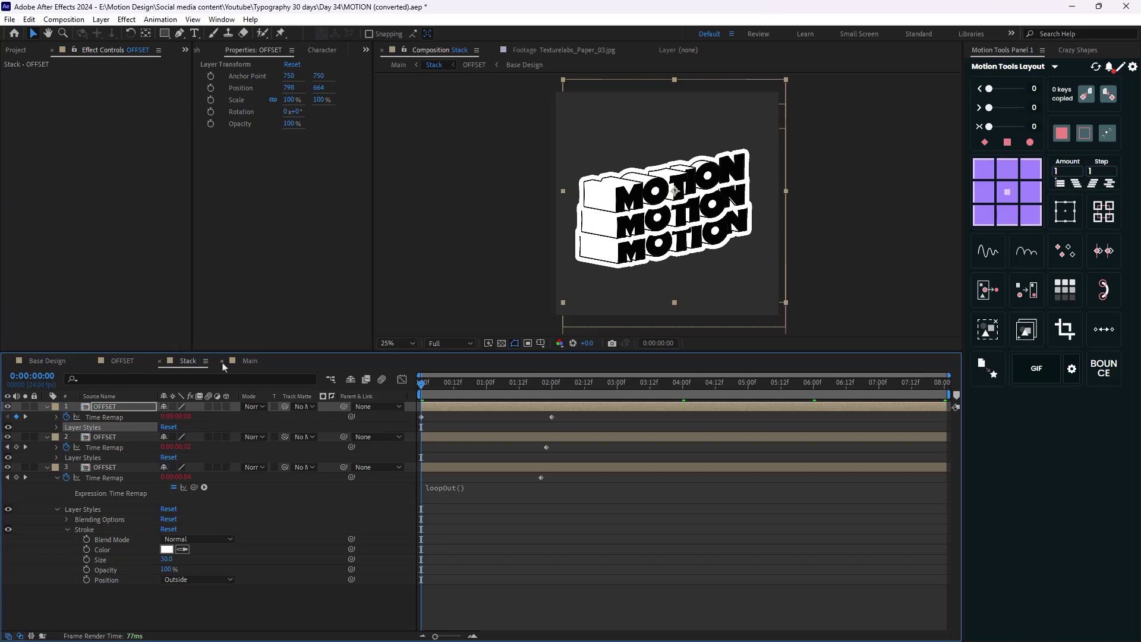
click(250, 361)
Apply Tint to the Stack layer, mapping white to teal 04A2A0.
click(119, 408)
key(ctrl+space)
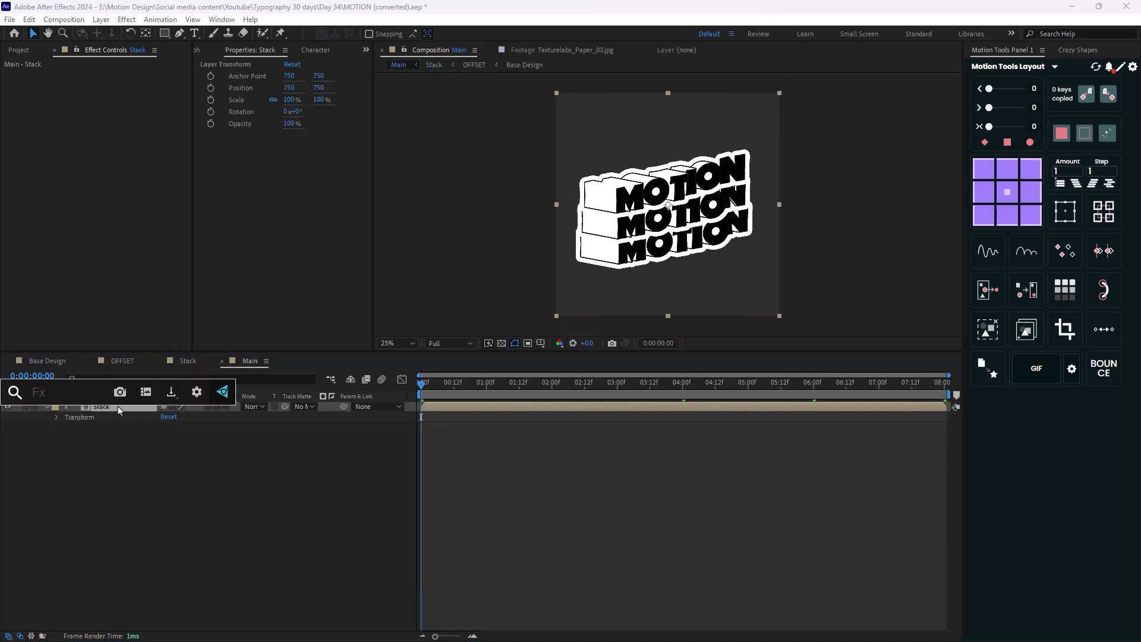
text(tint)
key(Return)
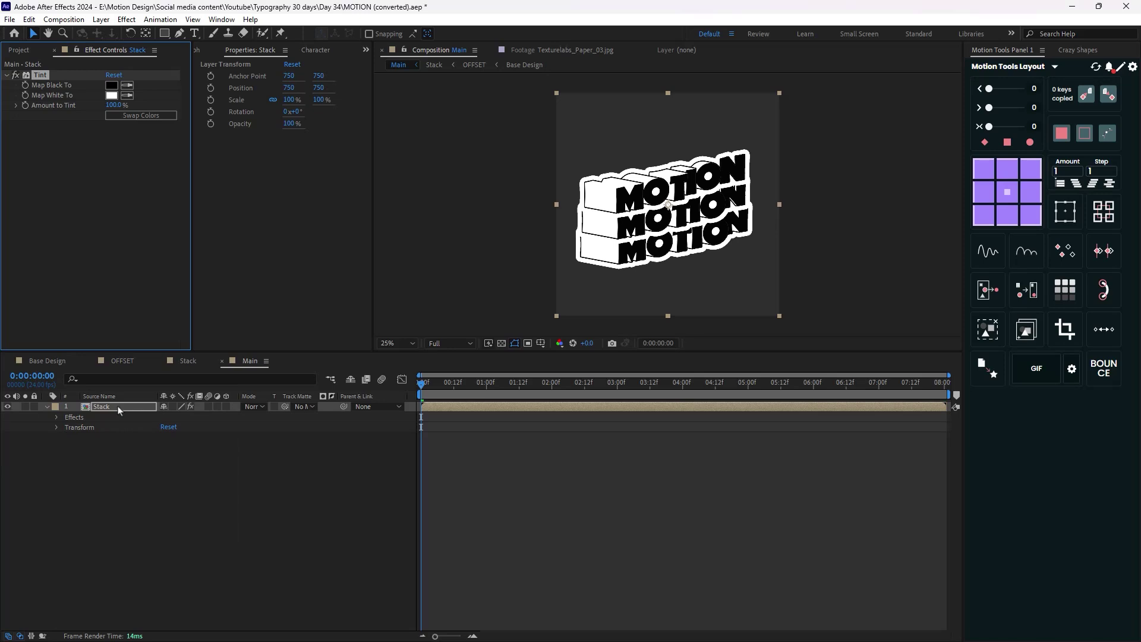
click(111, 96)
click(492, 369)
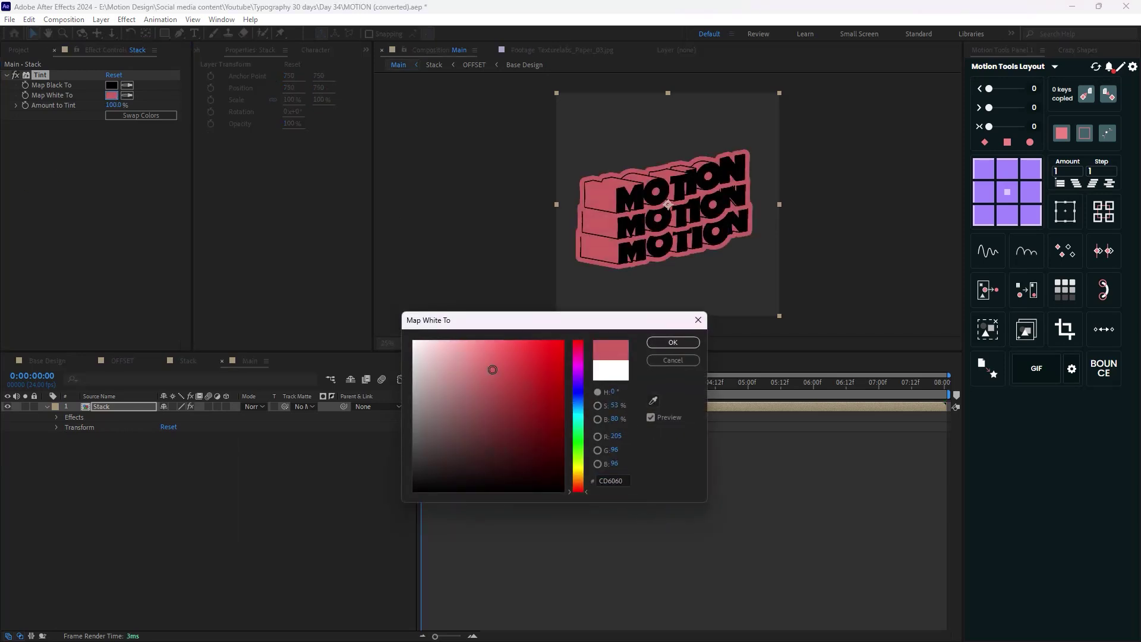
click(436, 346)
click(578, 416)
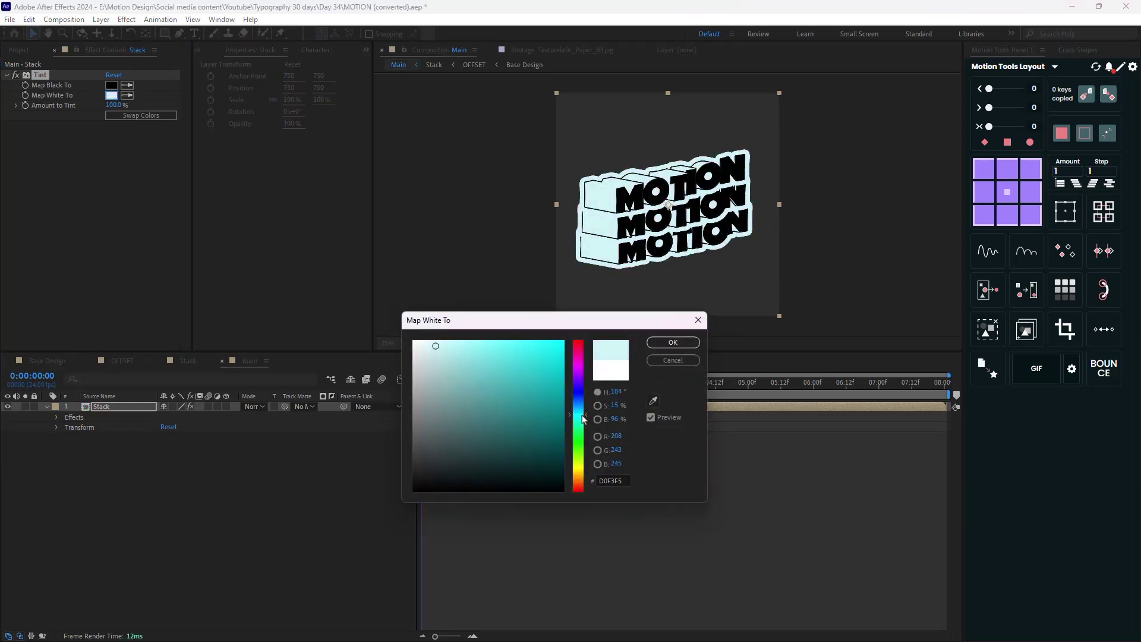
drag(549, 363, 578, 413)
click(668, 344)
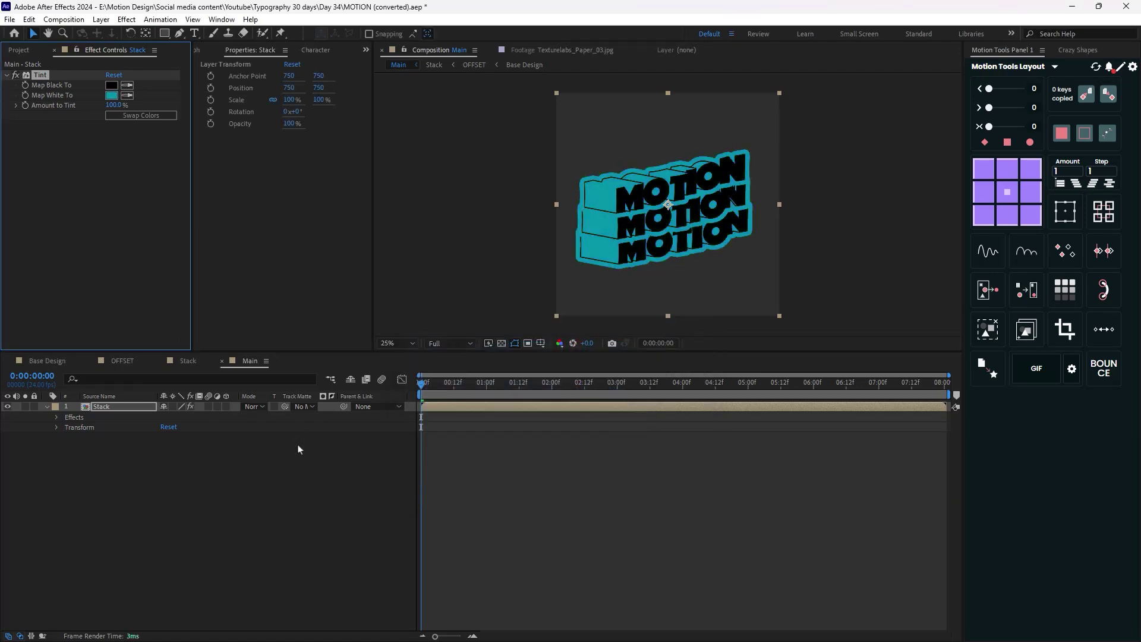
click(332, 458)
Add a pale yellow solid and place it below the Stack layer as the background.
key(ctrl+y)
click(614, 415)
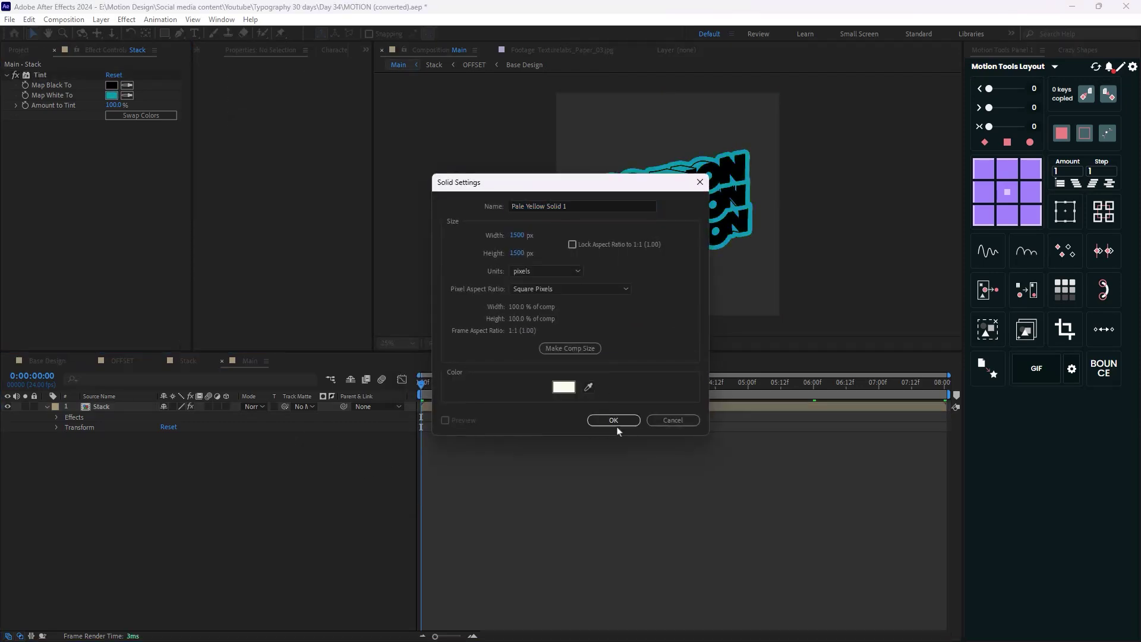
key(ctrl+[)
key(period)
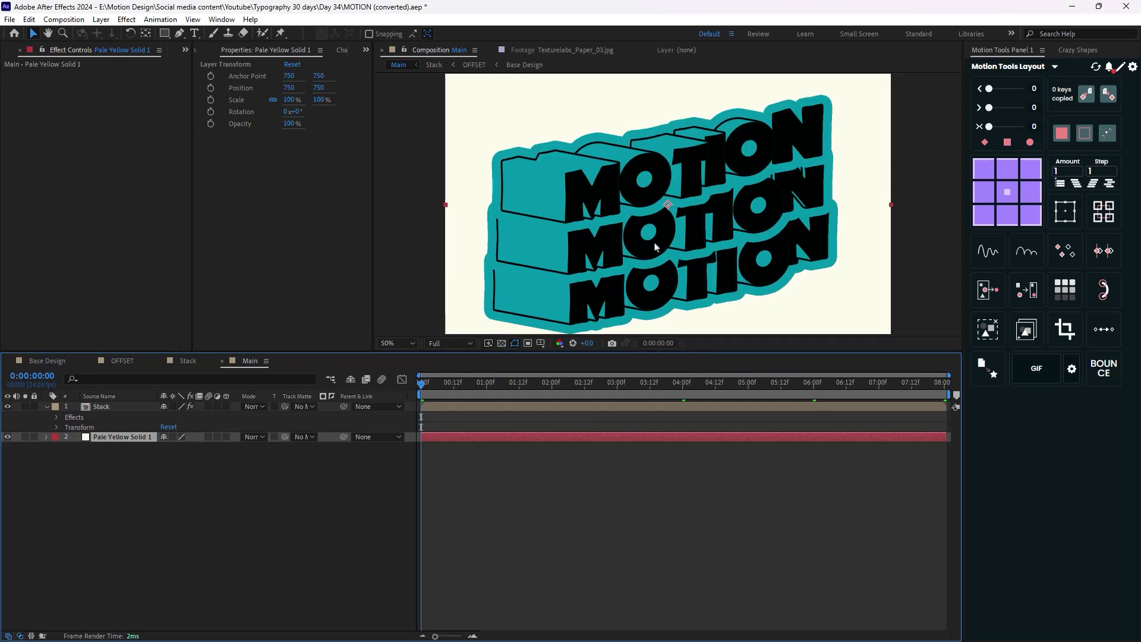
key(comma)
key(period)
Apply Roughen Edges to Stack with Border 25 and Complexity 6.
click(137, 409)
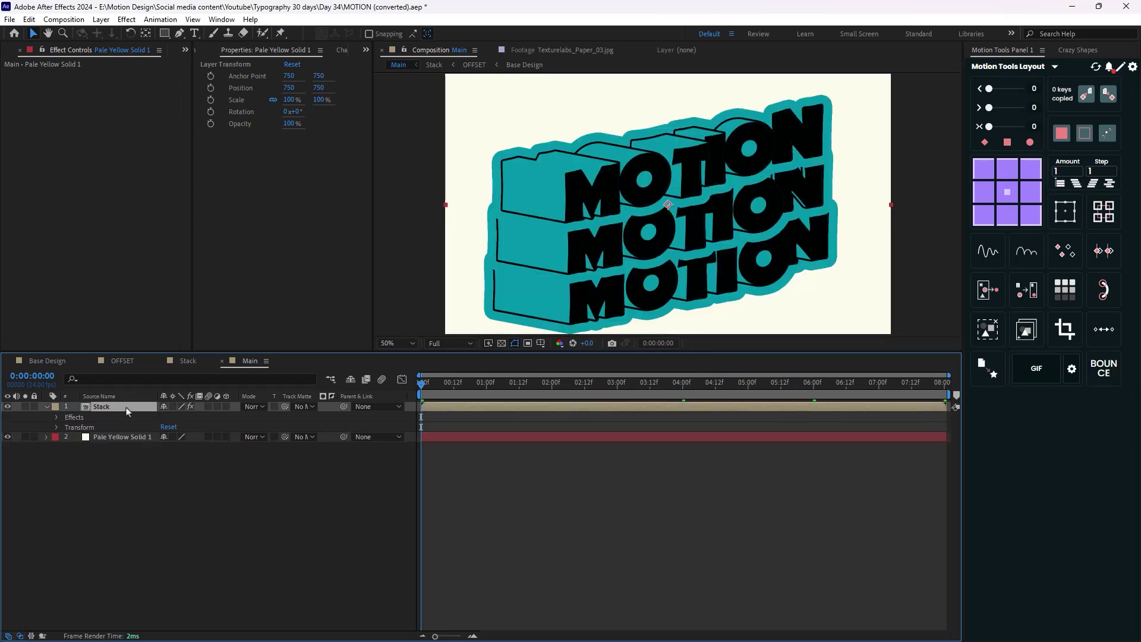
key(ctrl+space)
text(rou)
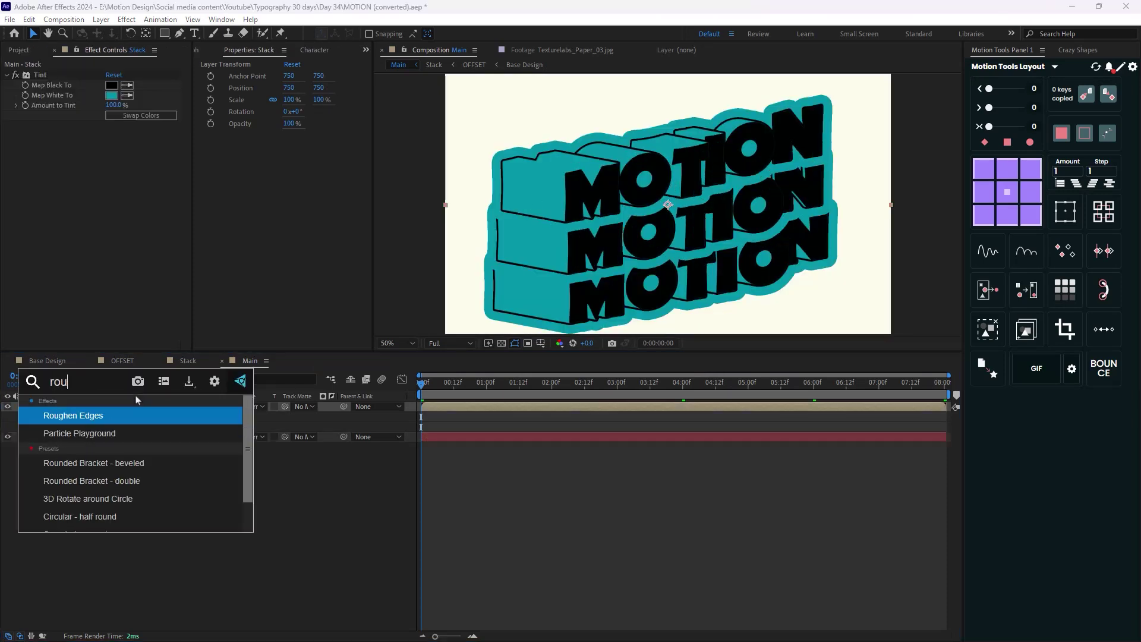
key(Return)
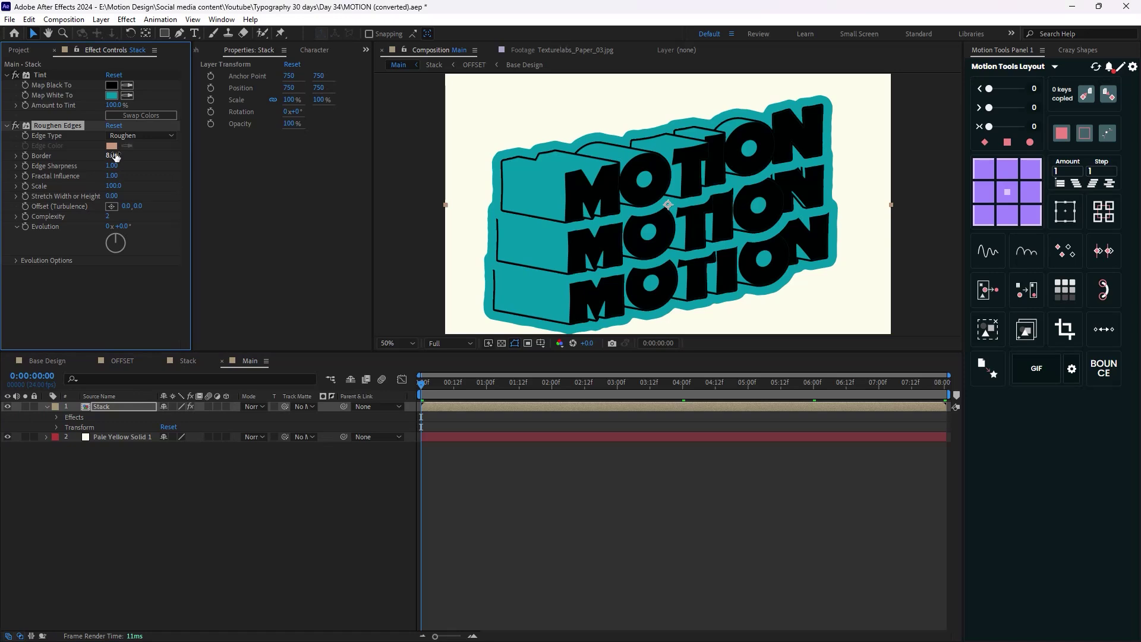
click(113, 156)
text(25)
key(Return)
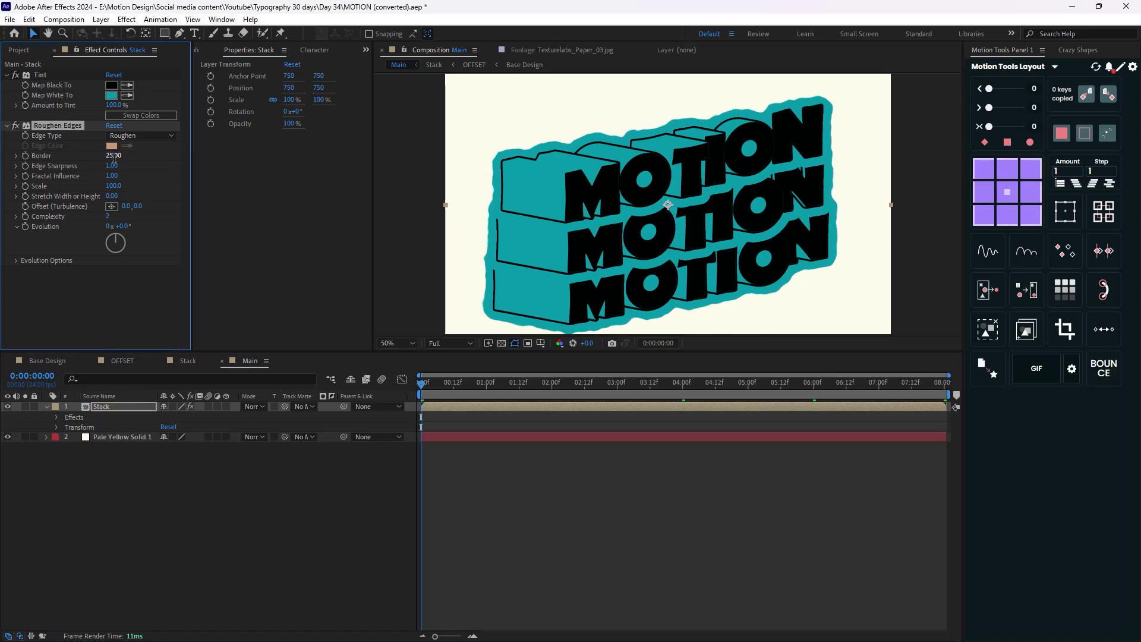
click(108, 216)
text(6)
key(Return)
Preview the roughened animation and return to the first frame.
key(space)
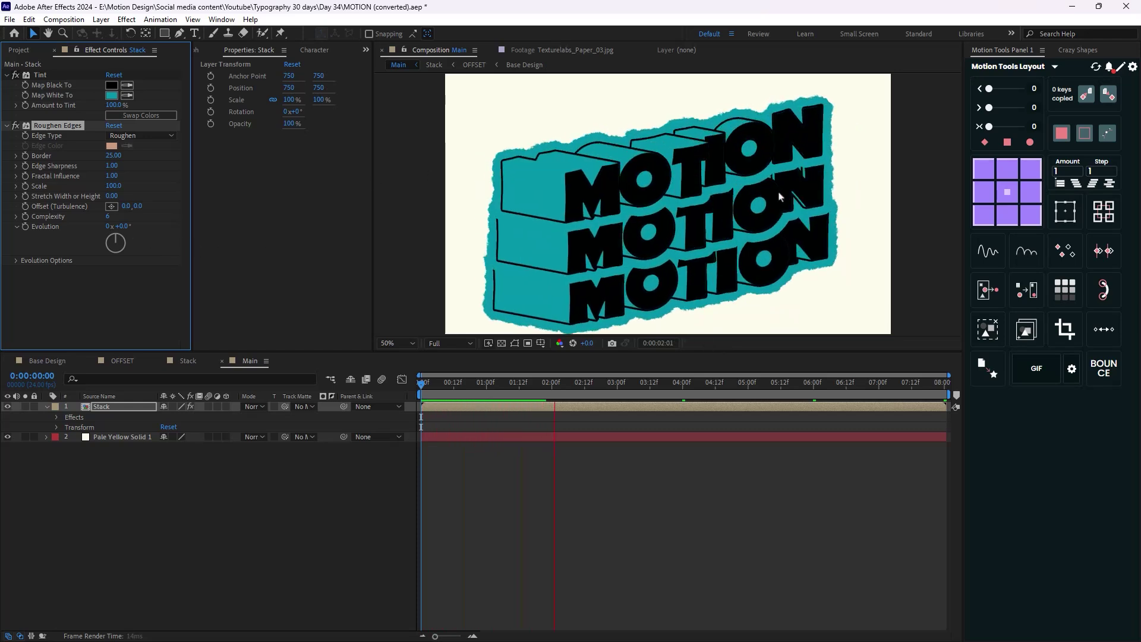
key(space)
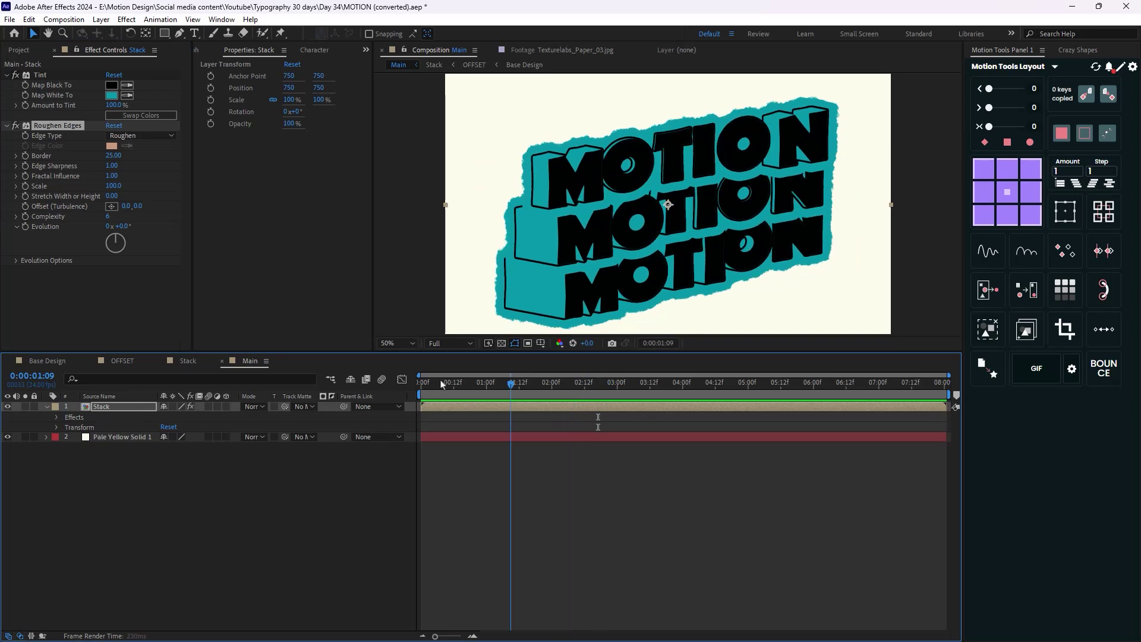
key(Home)
key(ctrl+0)
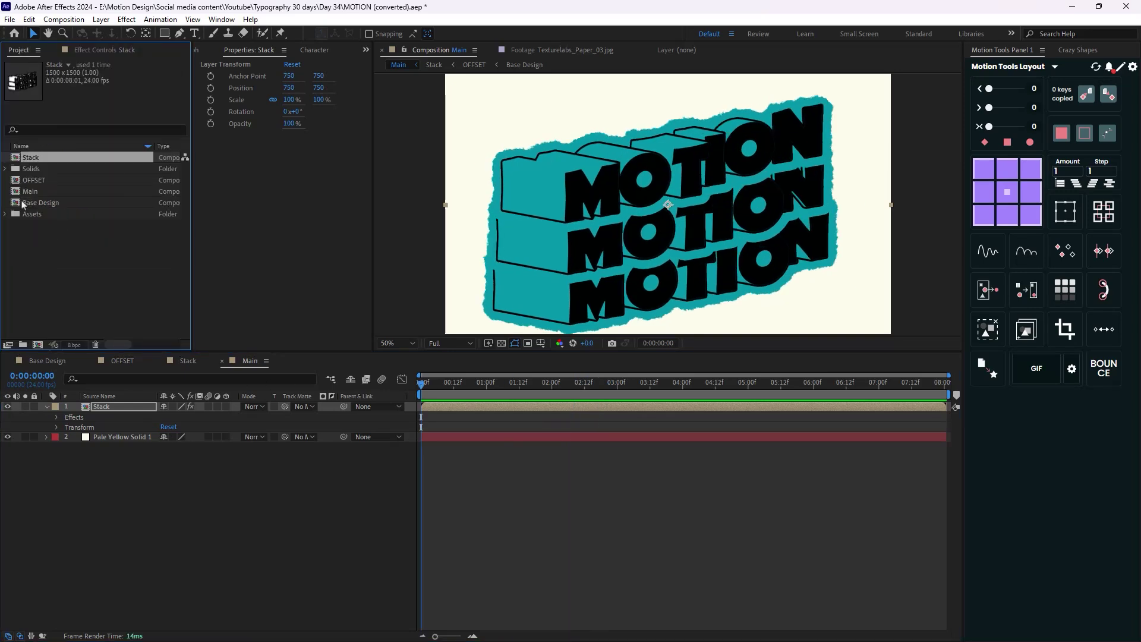
Add Texturelabs_Paper_01.jpg to Main as the top layer and set its blend mode to Add.
click(6, 215)
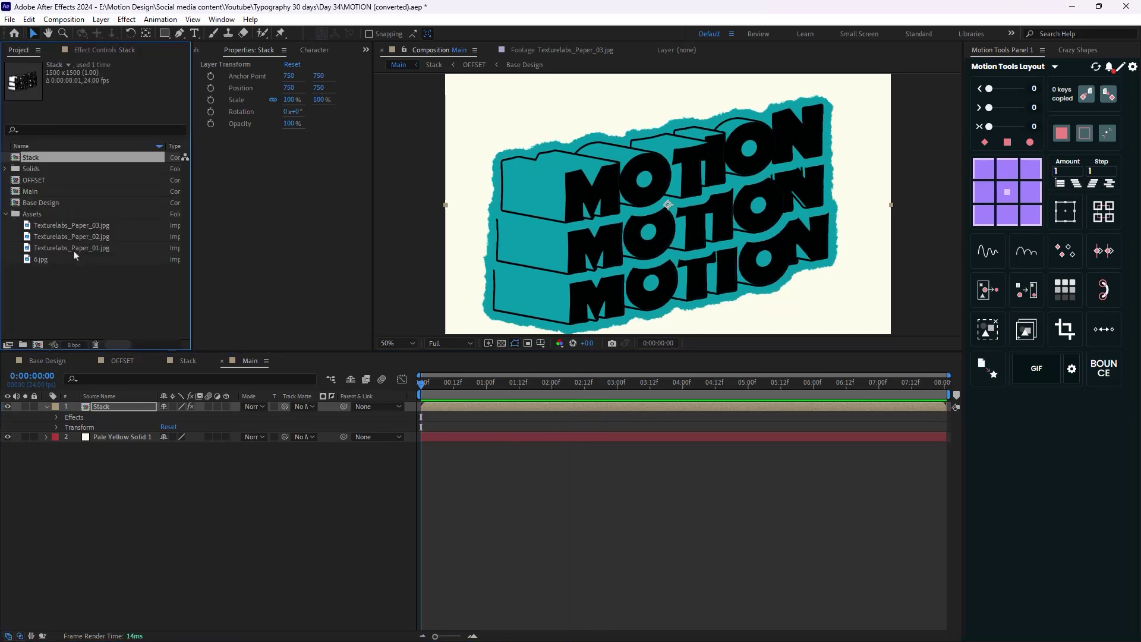
drag(72, 249, 107, 407)
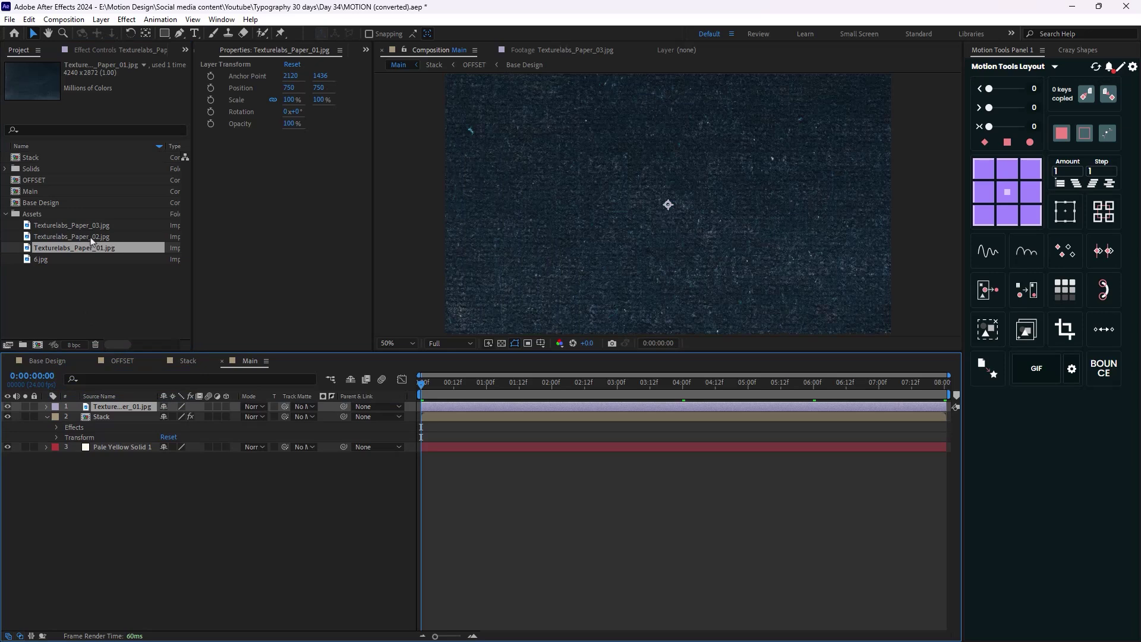
key(comma)
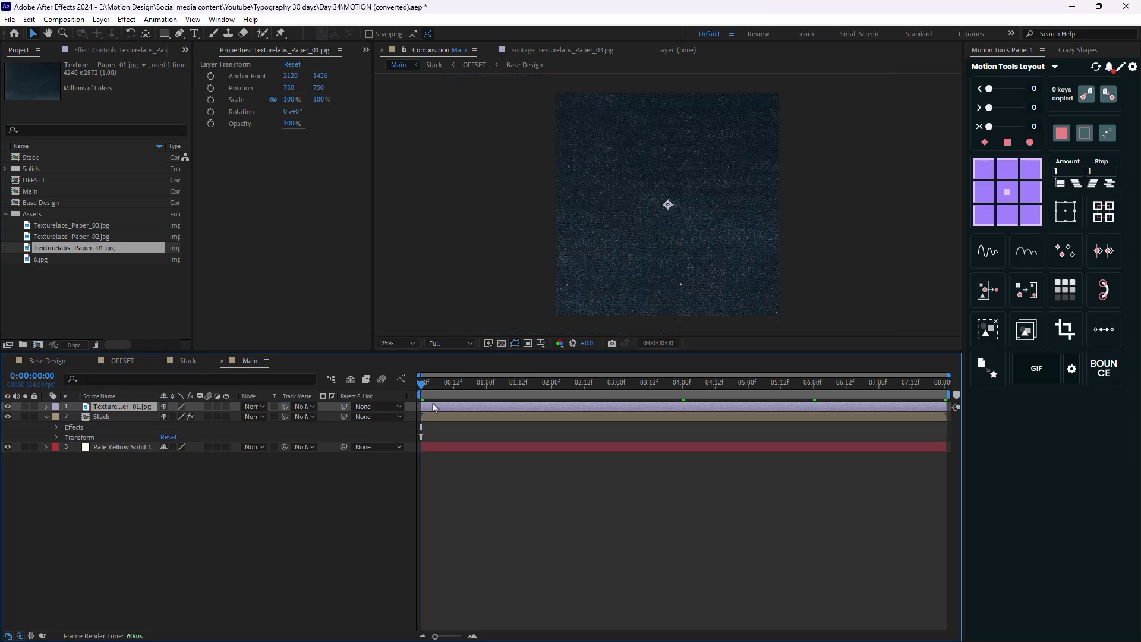
click(260, 407)
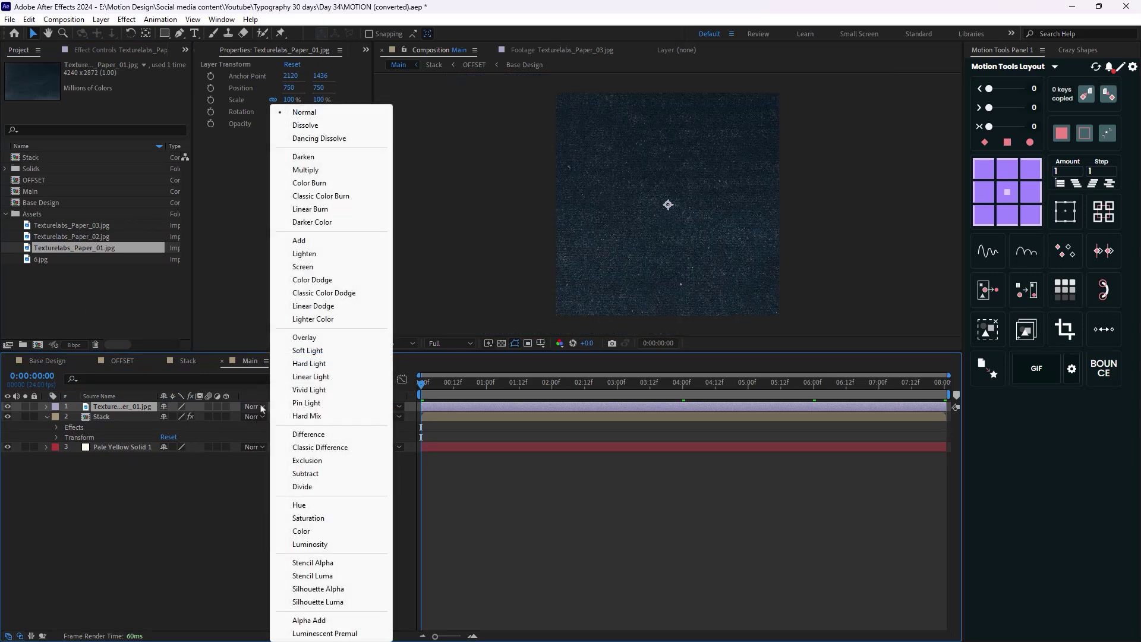
click(300, 240)
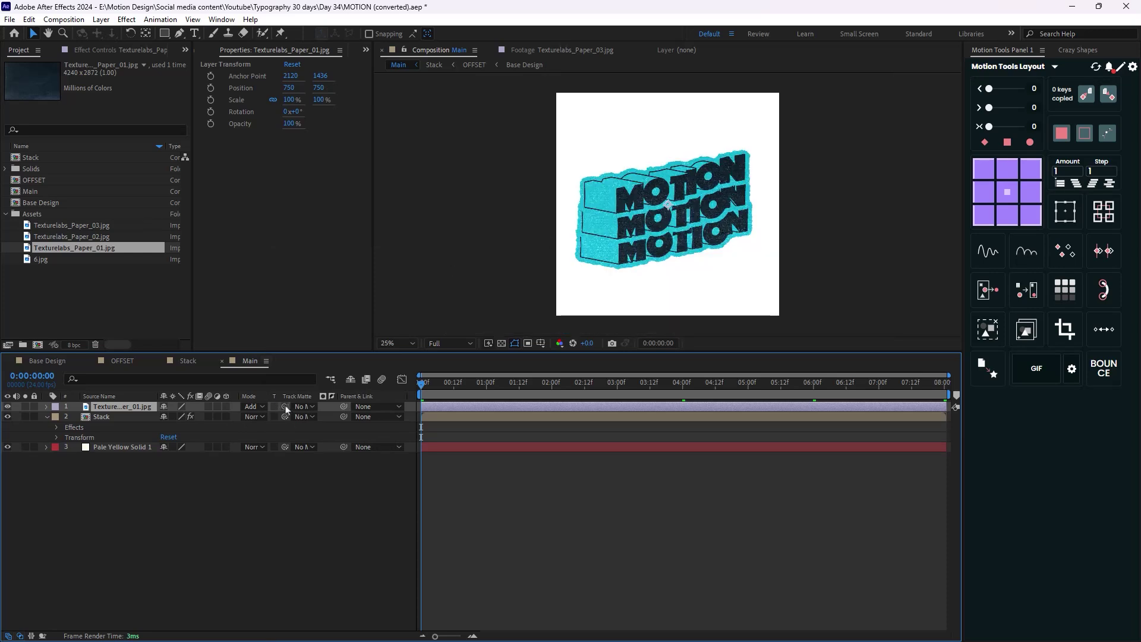
Set Paper_01's Track Matte to the Stack layer and make Stack visible again.
drag(286, 409, 126, 419)
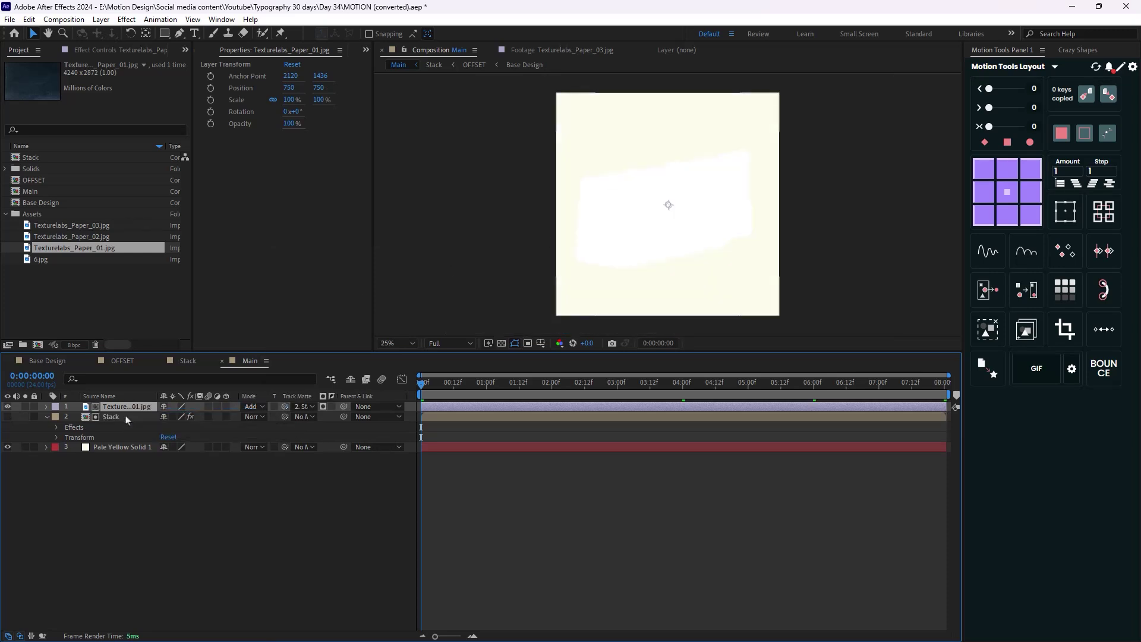
click(126, 418)
click(7, 416)
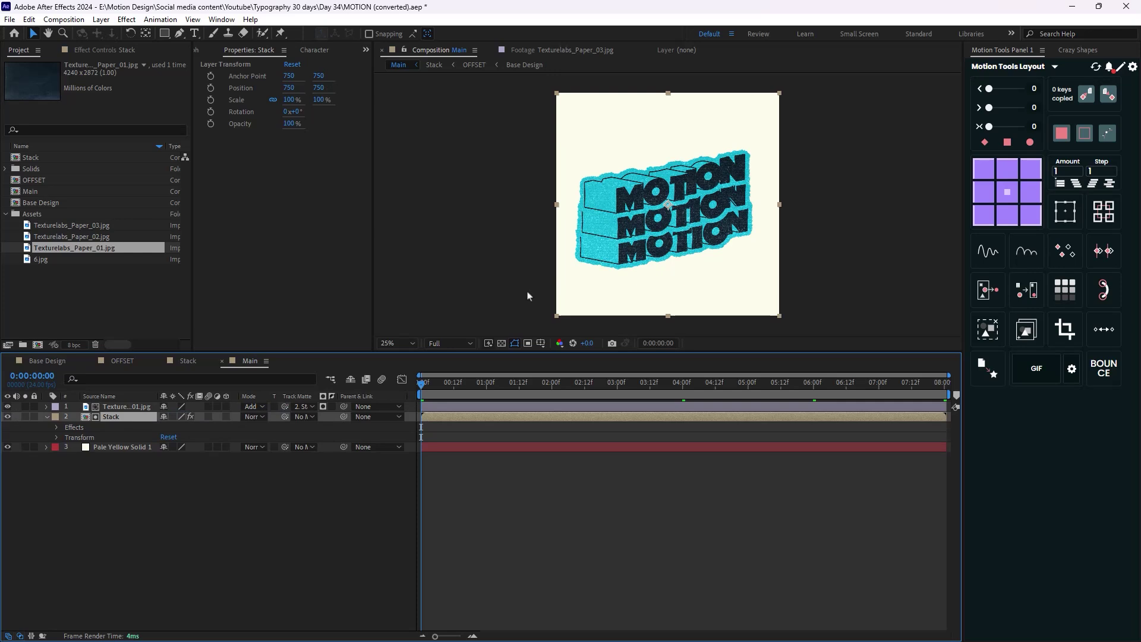
key(period)
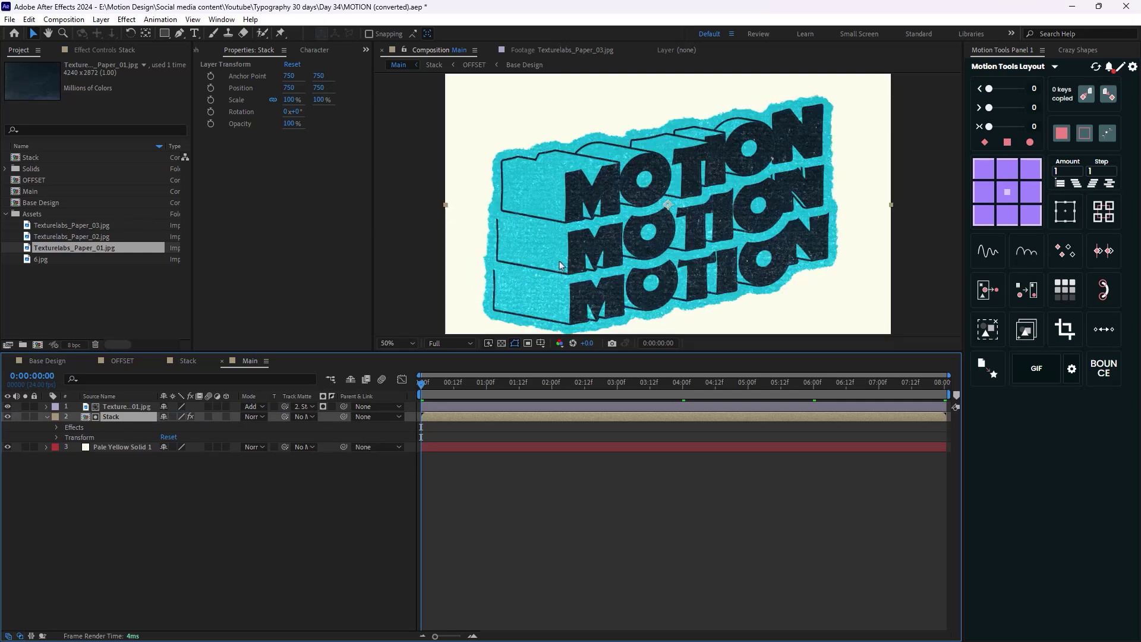
Apply Hue/Saturation to Paper_01 with Master Saturation at -100.
key(ctrl+Up)
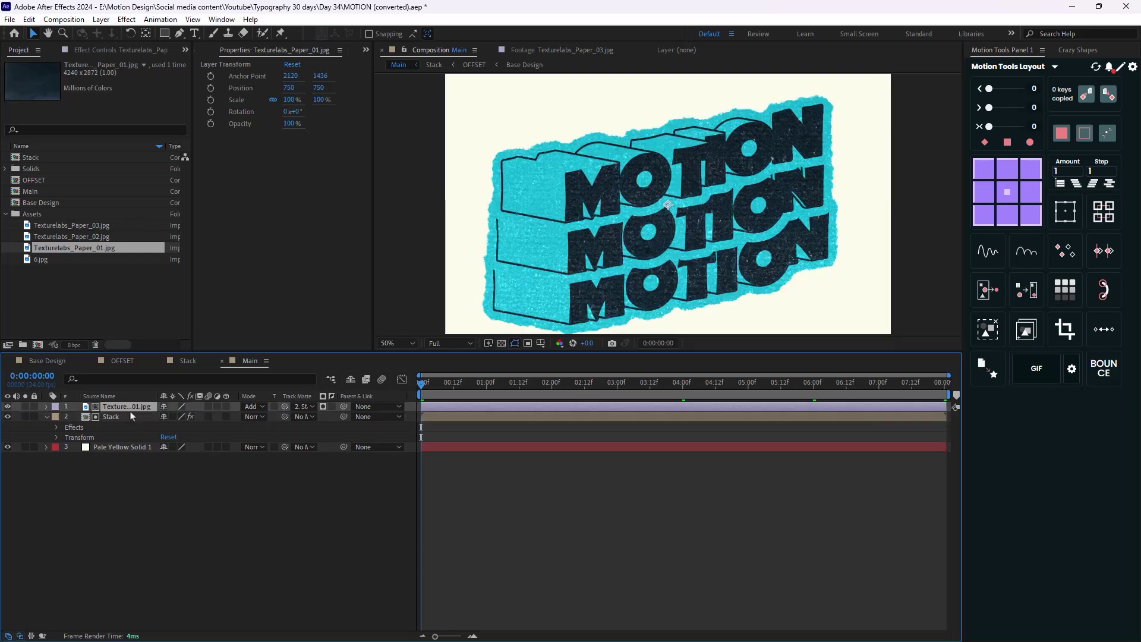
key(ctrl+space)
text(hue)
key(Return)
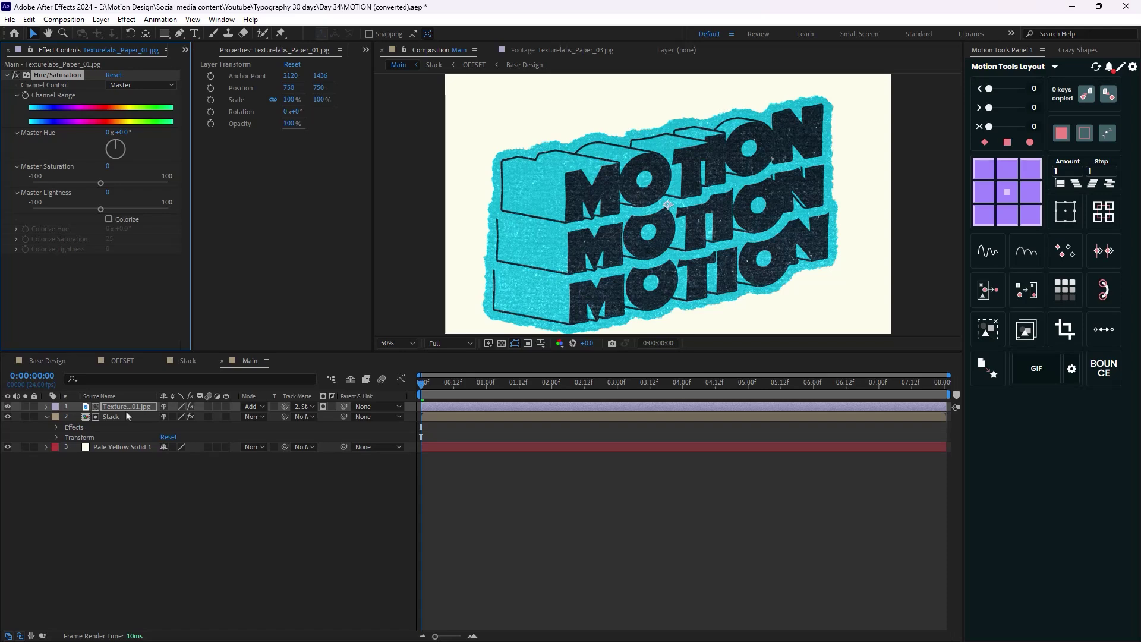
drag(101, 184, 2, 187)
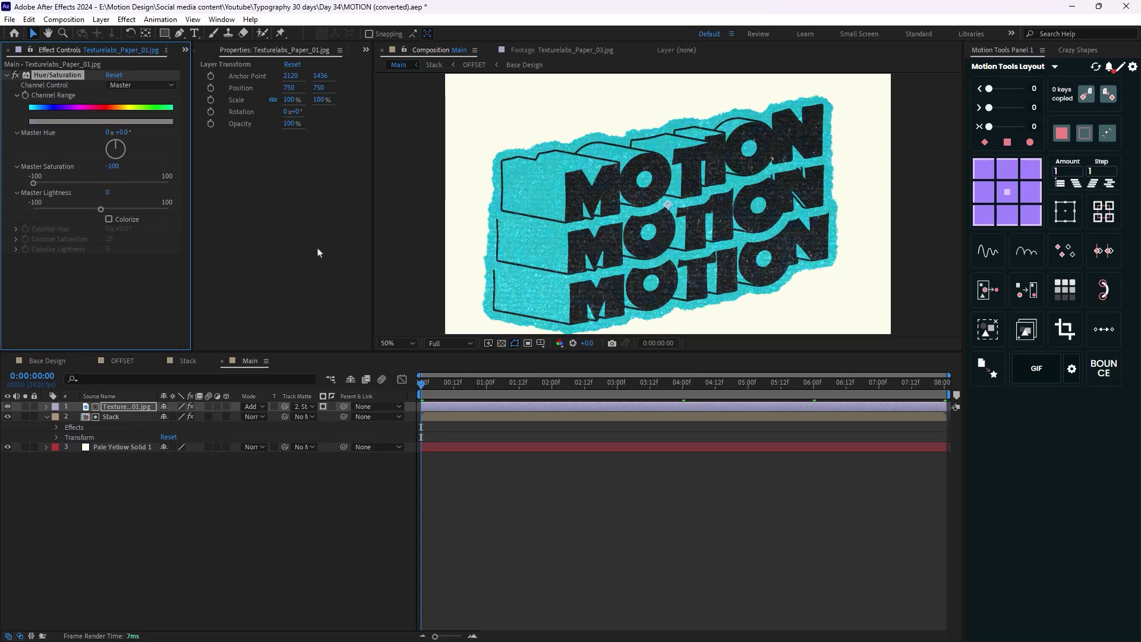
scroll(534, 218, up, 2)
scroll(482, 211, down, 2)
Add Texturelabs_Paper_02 from the project assets to the Main comp.
click(185, 49)
click(202, 60)
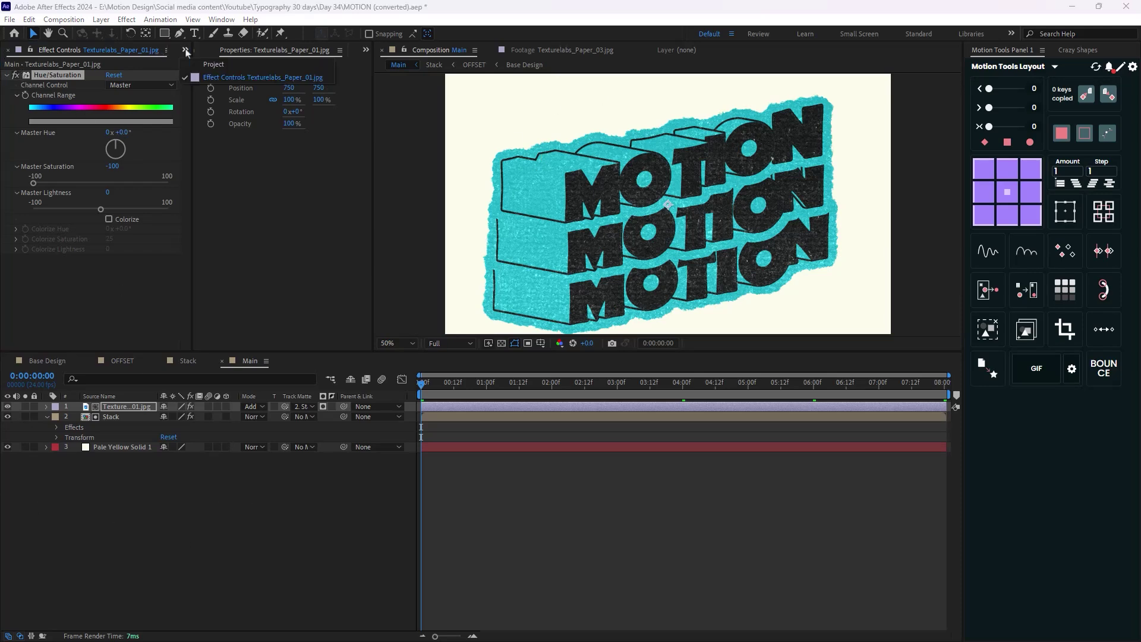
drag(71, 236, 117, 405)
click(254, 407)
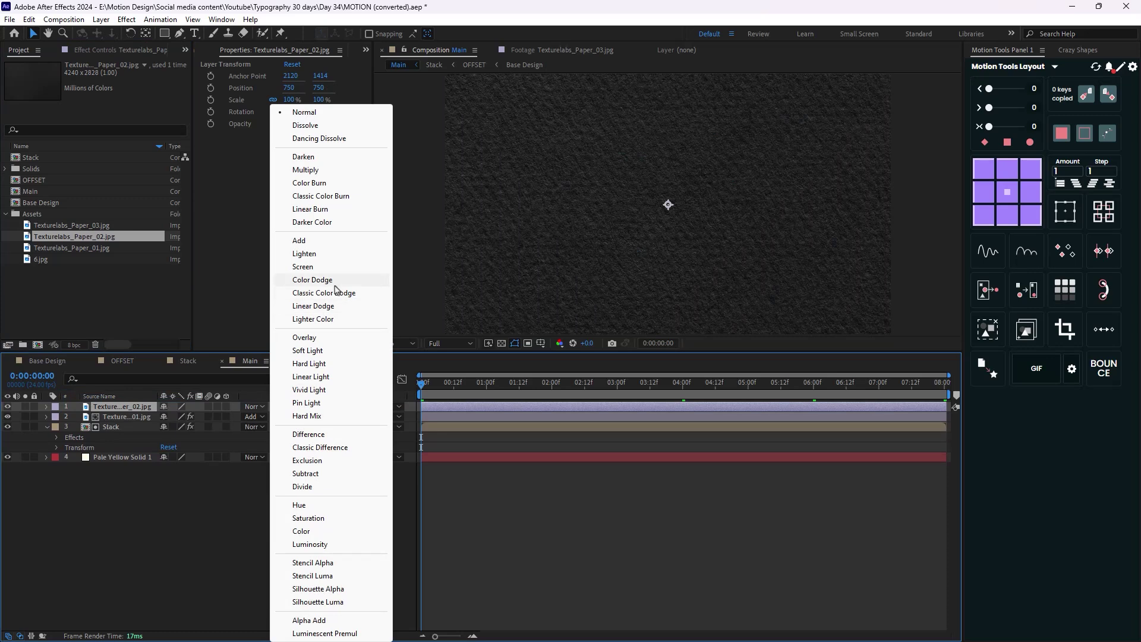
Set Paper_02 to Multiply and use the Stack layer as its Track Matte.
click(306, 170)
drag(285, 407, 119, 428)
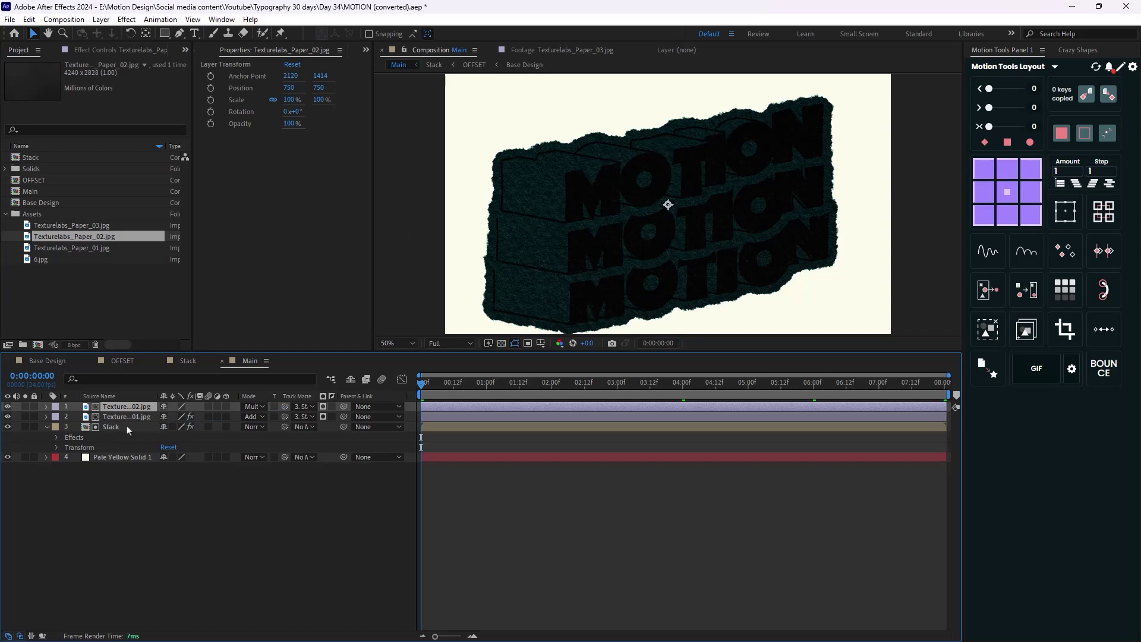
click(128, 428)
click(107, 407)
Apply Levels to Paper_02 with Input White lowered to about 71.4.
key(ctrl+space)
text(level)
key(Return)
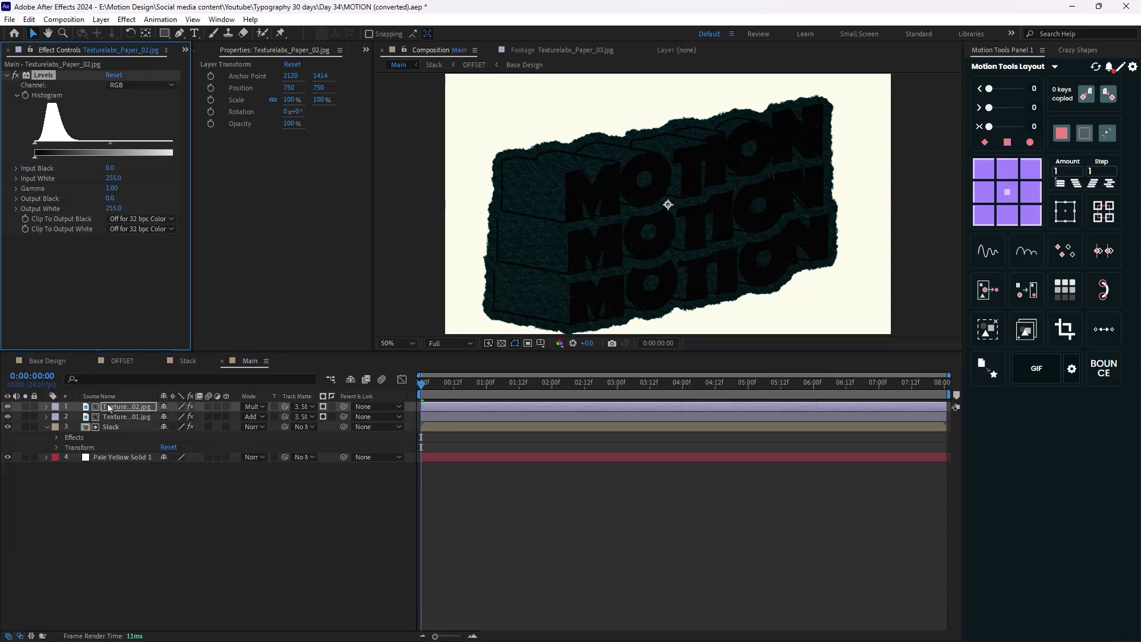
drag(108, 178, 219, 197)
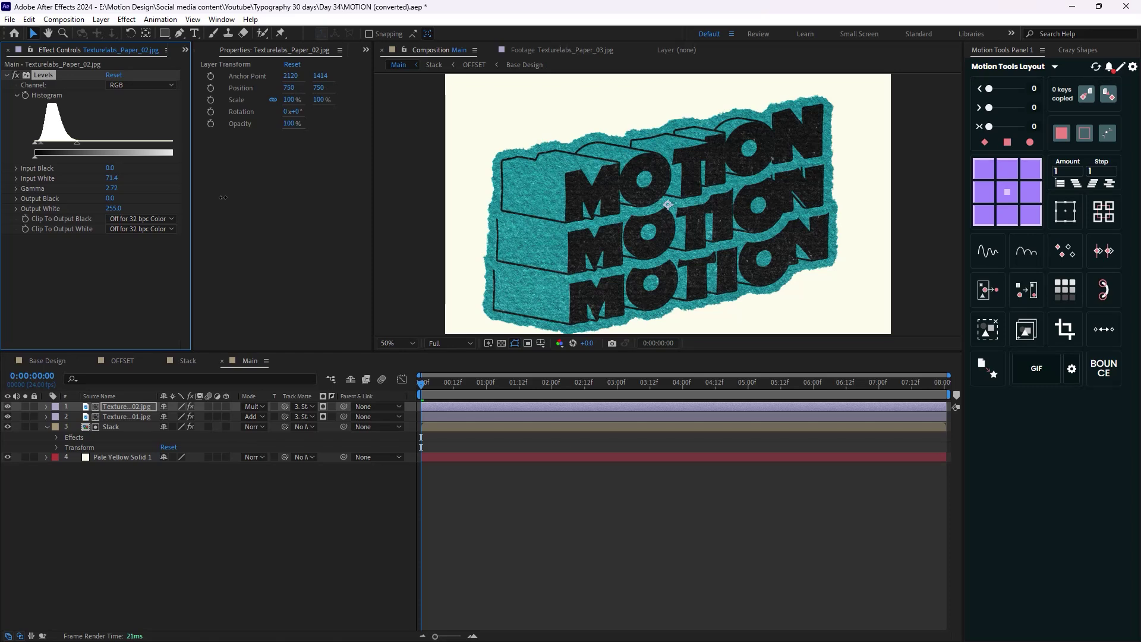
Add Texturelabs_Paper_03 to the Main timeline at 25% view.
key(comma)
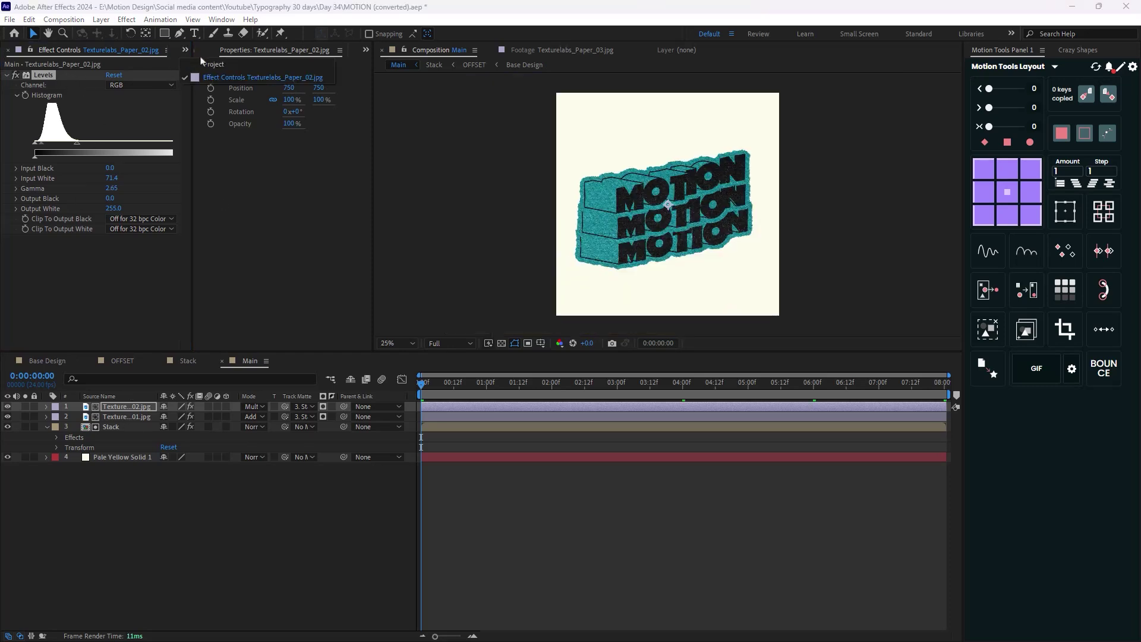
key(ctrl+0)
drag(101, 228, 132, 404)
Set Paper_03 to Add and apply Levels with Input Black raised to 158.1.
click(255, 407)
click(302, 240)
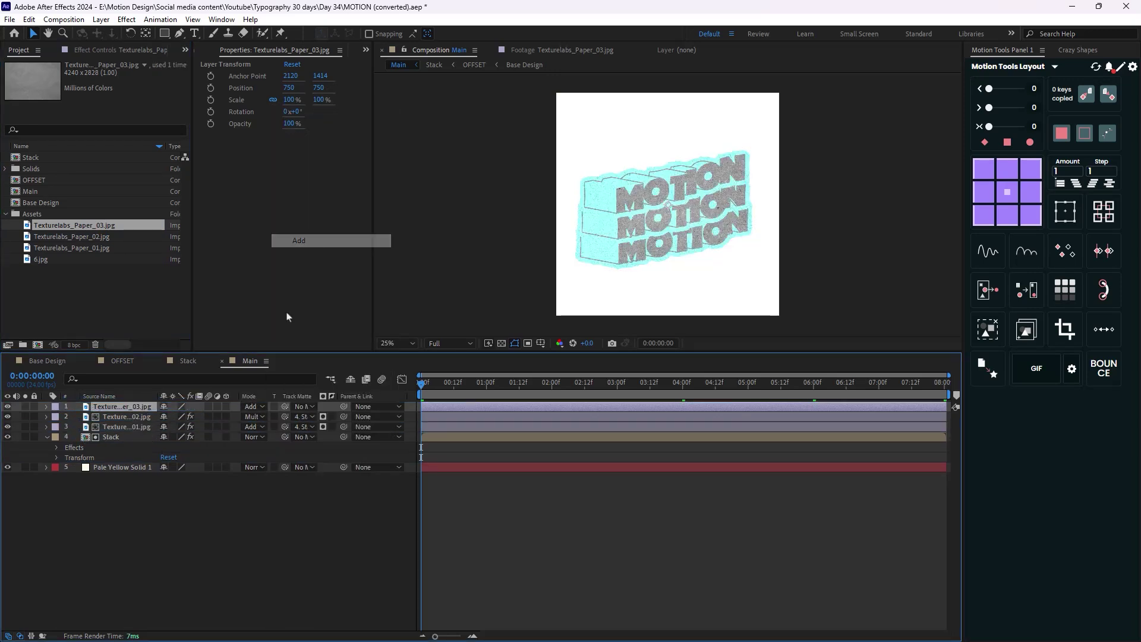
key(ctrl+space)
text(levels)
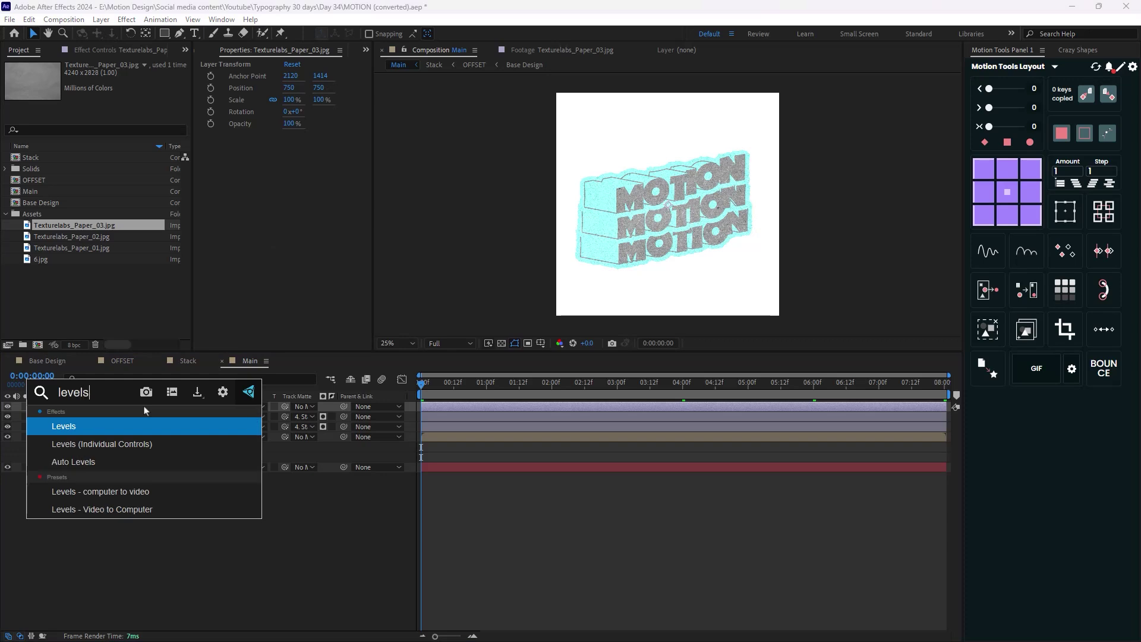
key(Return)
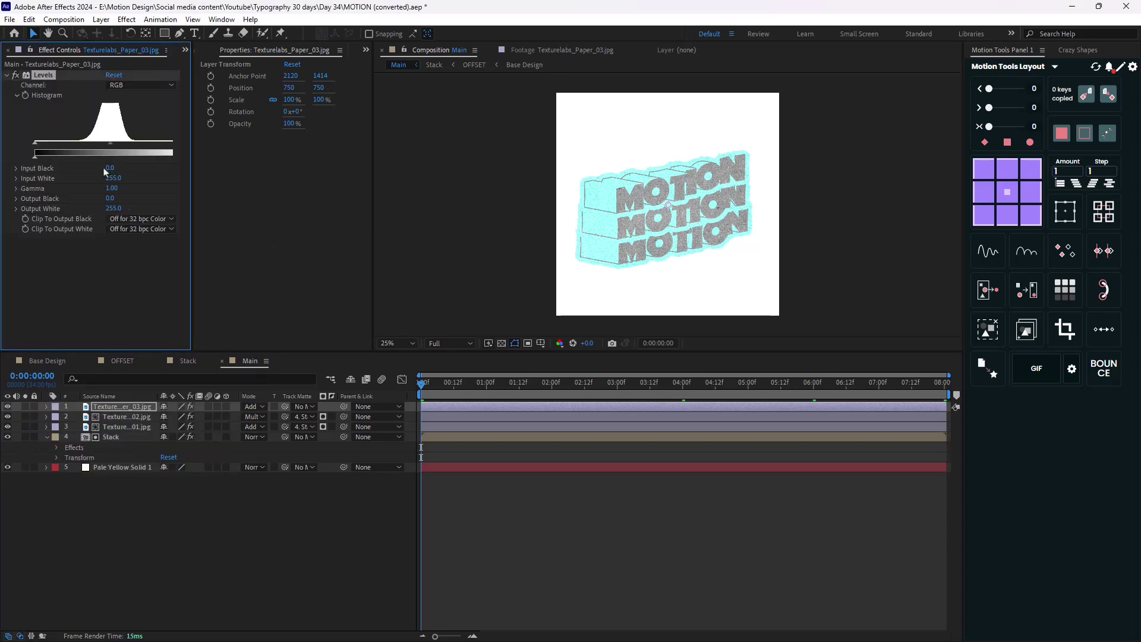
drag(121, 166, 169, 174)
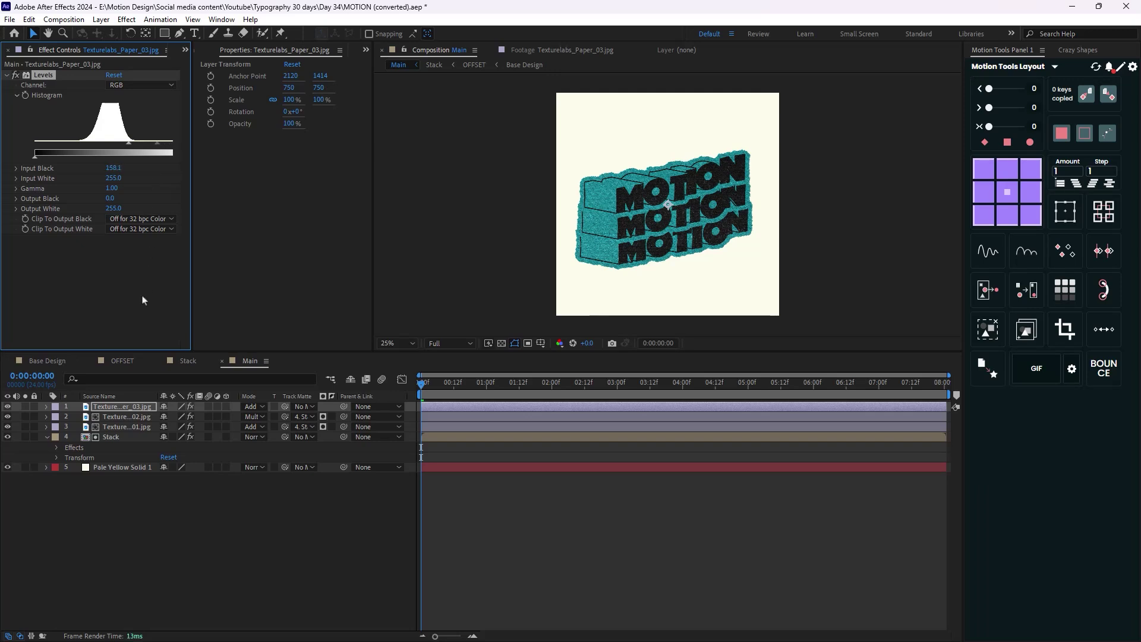
Matte Paper_03 to the Stack layer and preview the looping animation.
click(125, 473)
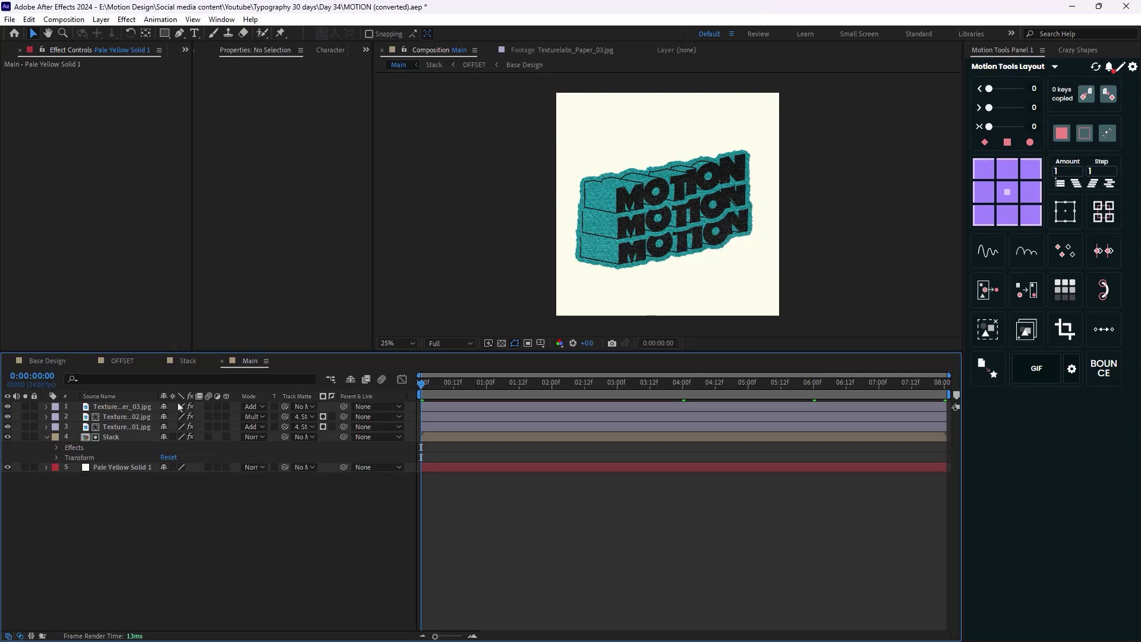
drag(285, 408, 109, 437)
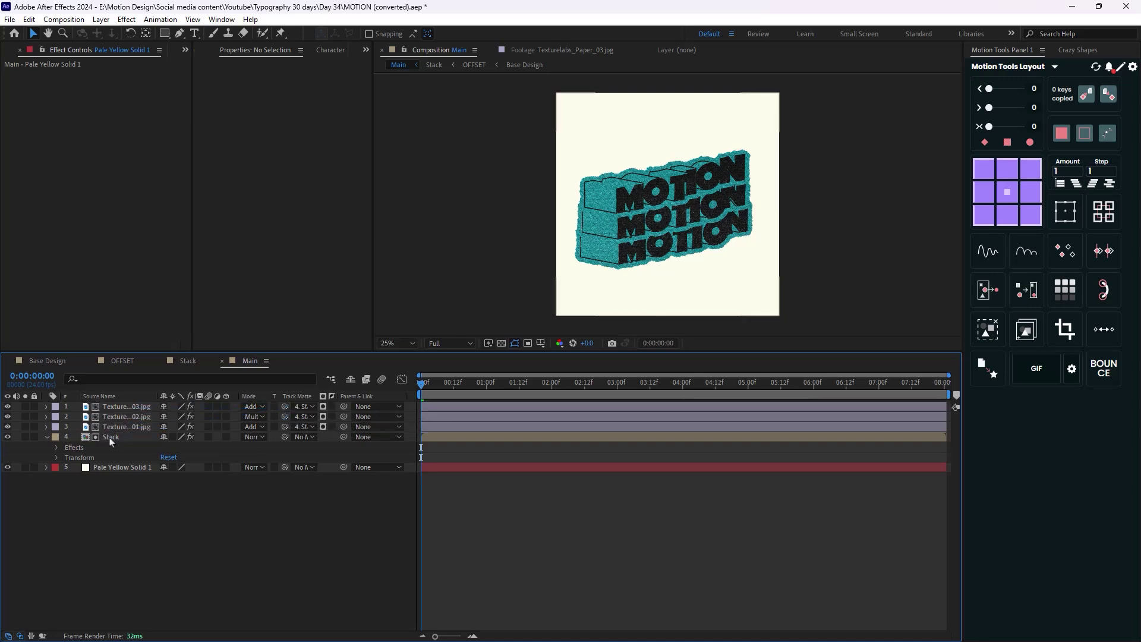
key(space)
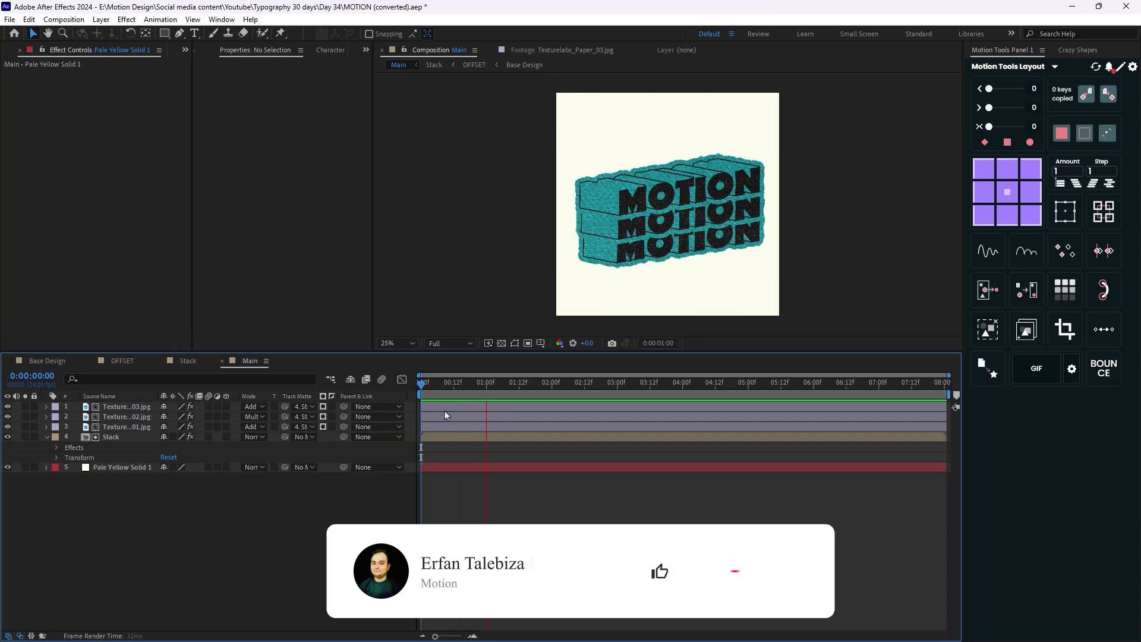